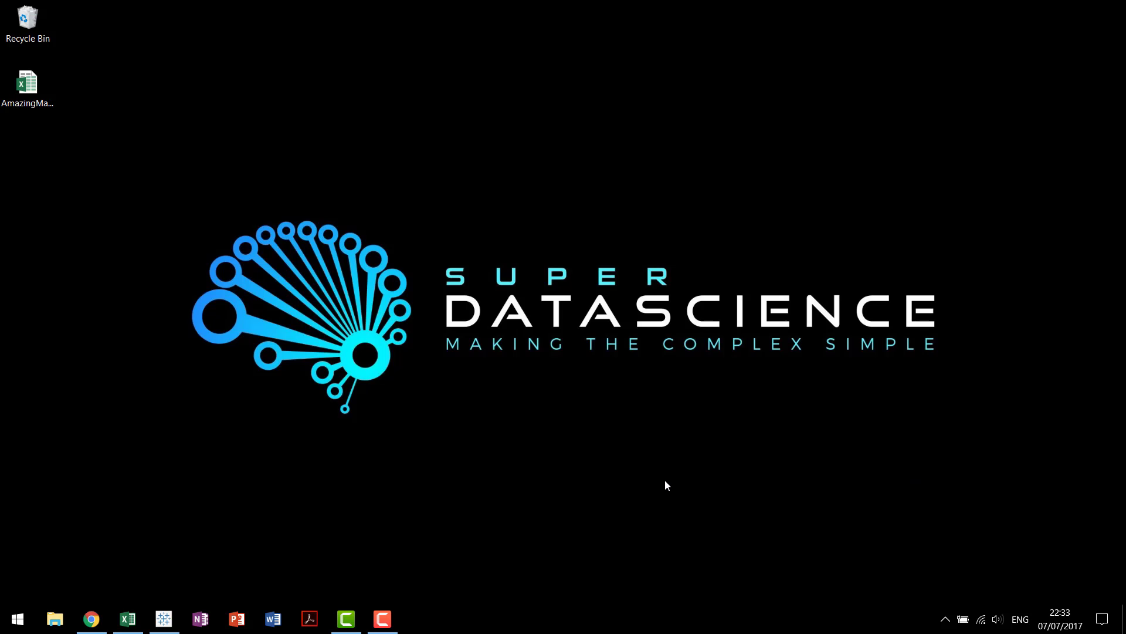
Bring up the donut chart reference images and the AmazingMartEU workbook, checking its order IDs
click(92, 617)
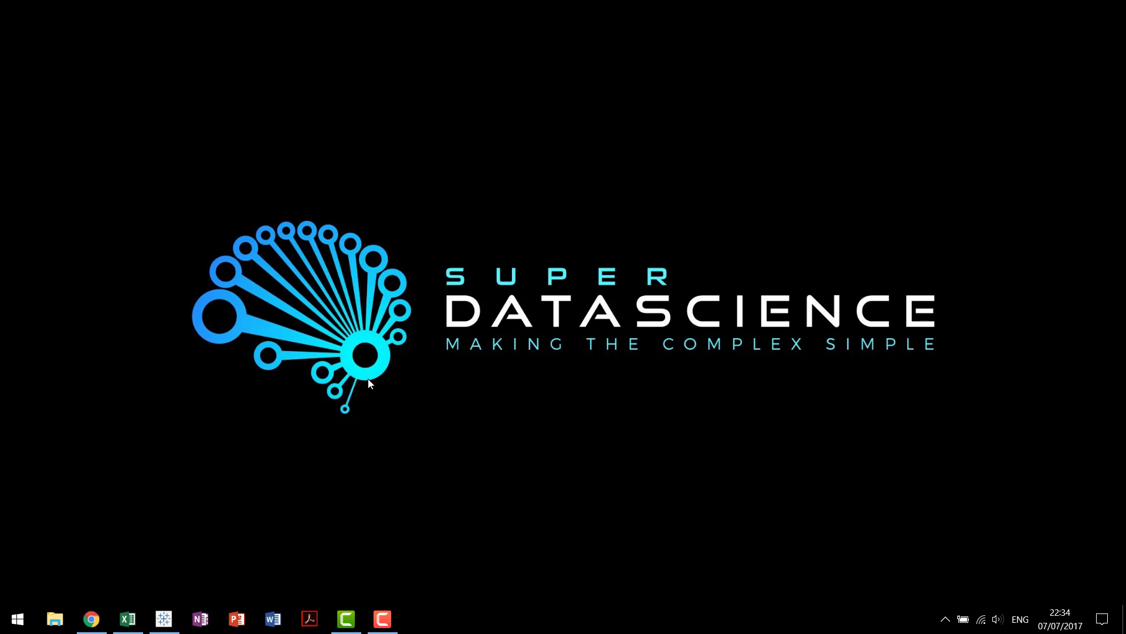
click(127, 619)
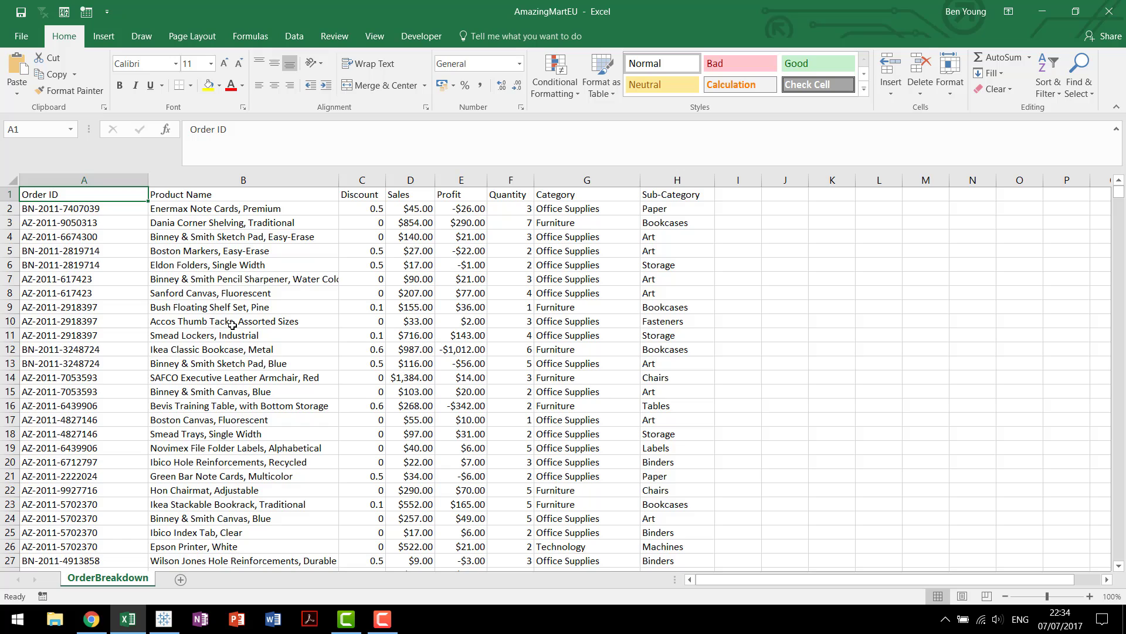
click(117, 226)
drag(115, 324, 117, 335)
Review the product names and the first order's sales, profit, quantity, category and sub-category values
click(250, 294)
drag(234, 228, 240, 264)
click(352, 208)
click(404, 209)
click(461, 209)
click(509, 209)
click(616, 209)
click(662, 210)
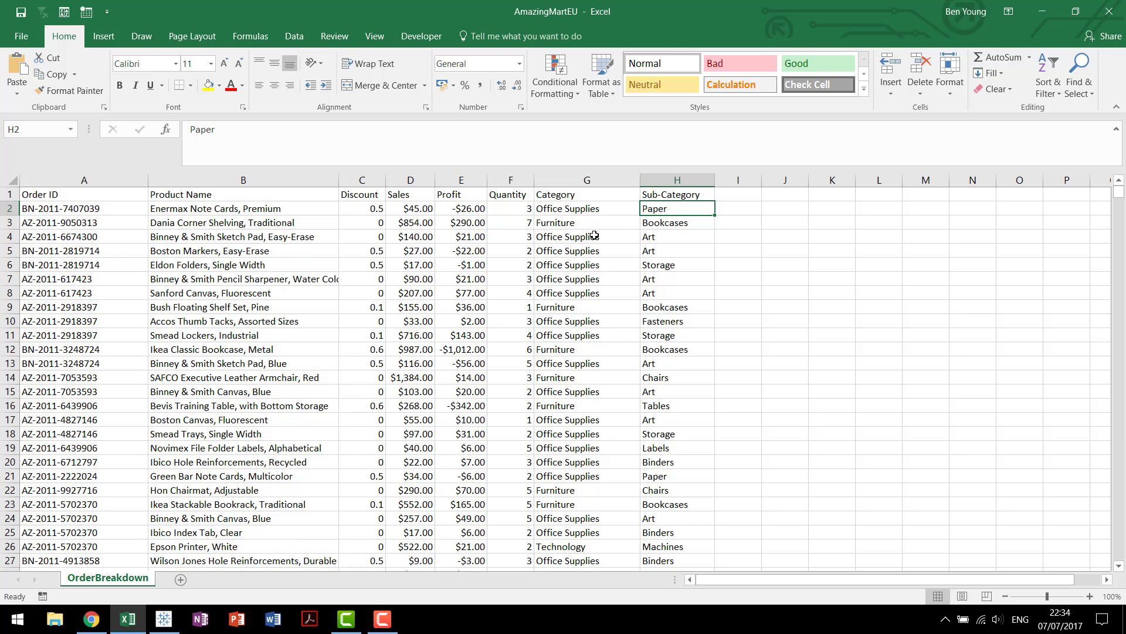
click(573, 212)
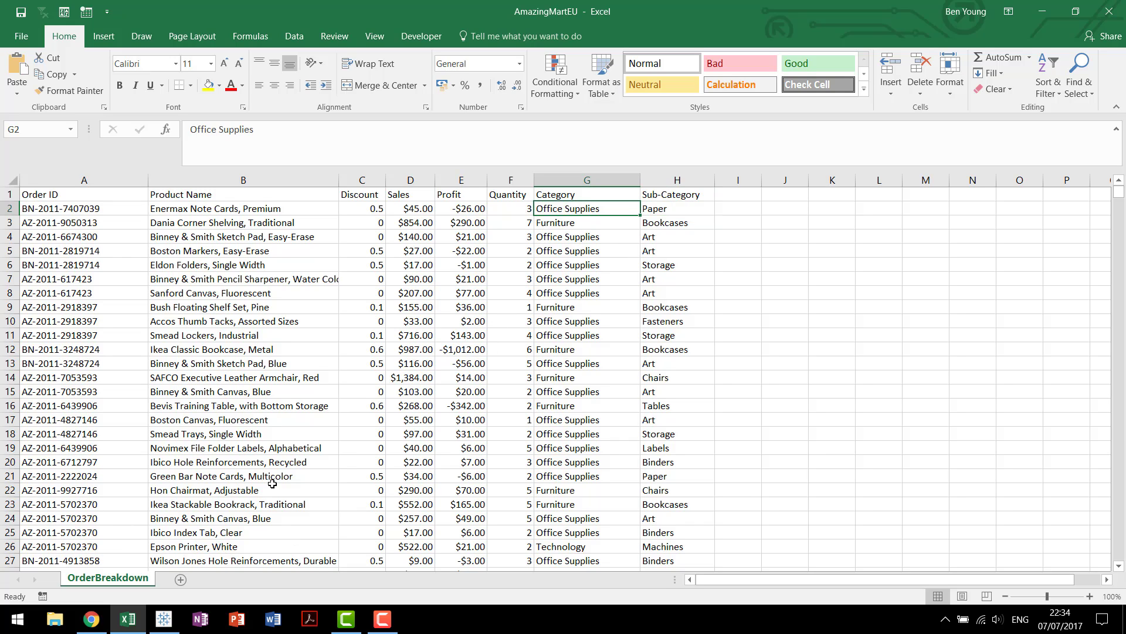
Connect Tableau to the AmazingMartEU Excel file on the Desktop, then go to Sheet 1
click(163, 619)
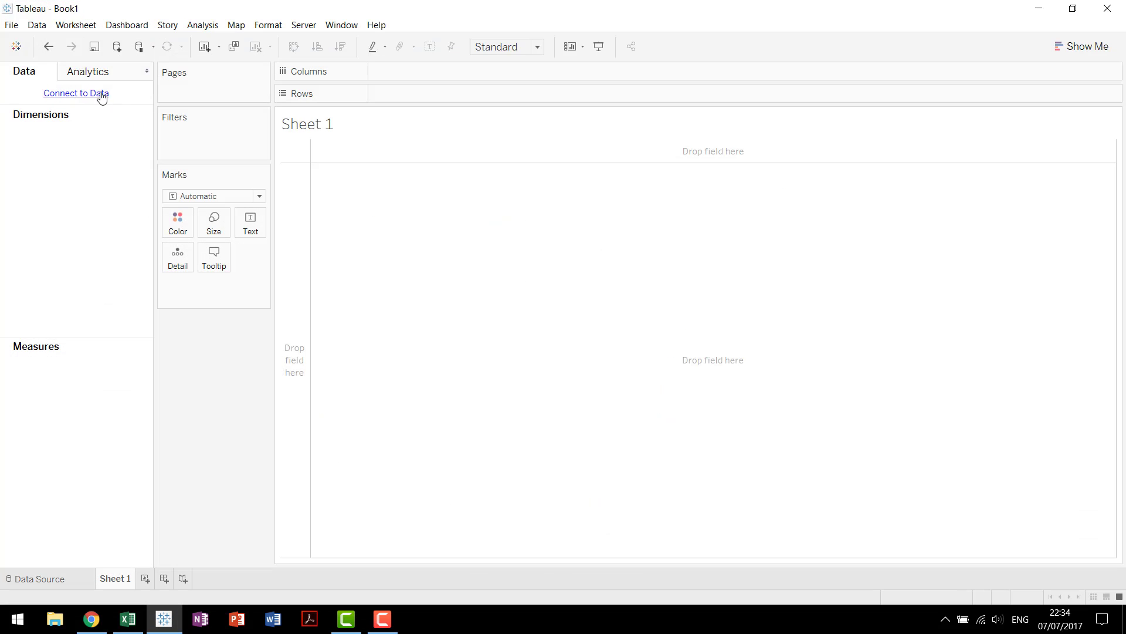
click(102, 95)
click(178, 131)
click(60, 179)
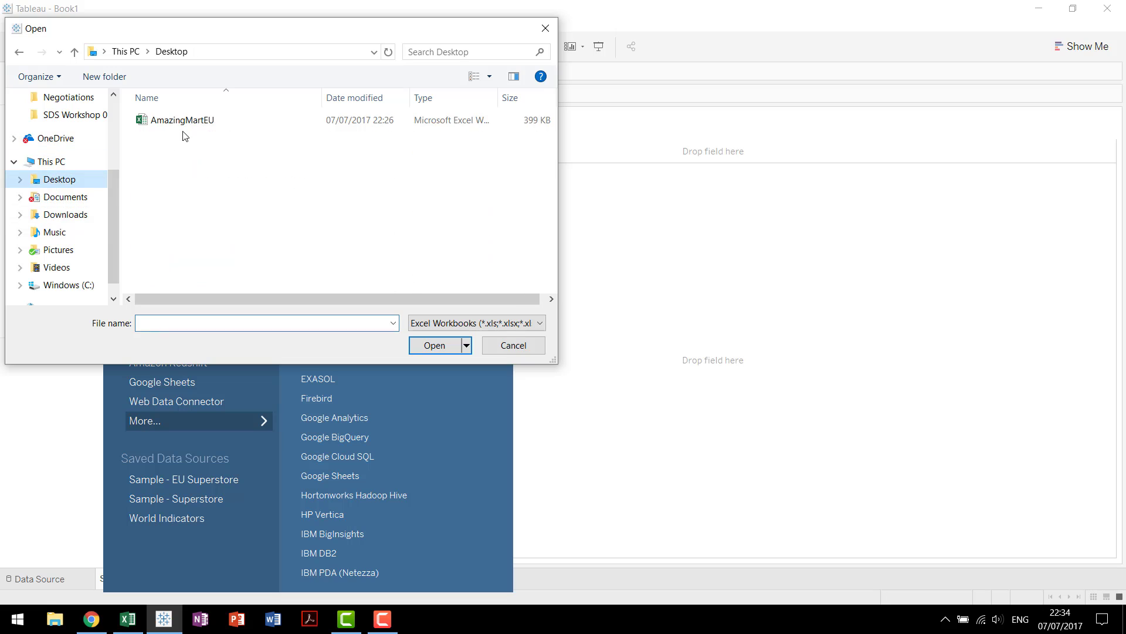
click(192, 124)
click(434, 345)
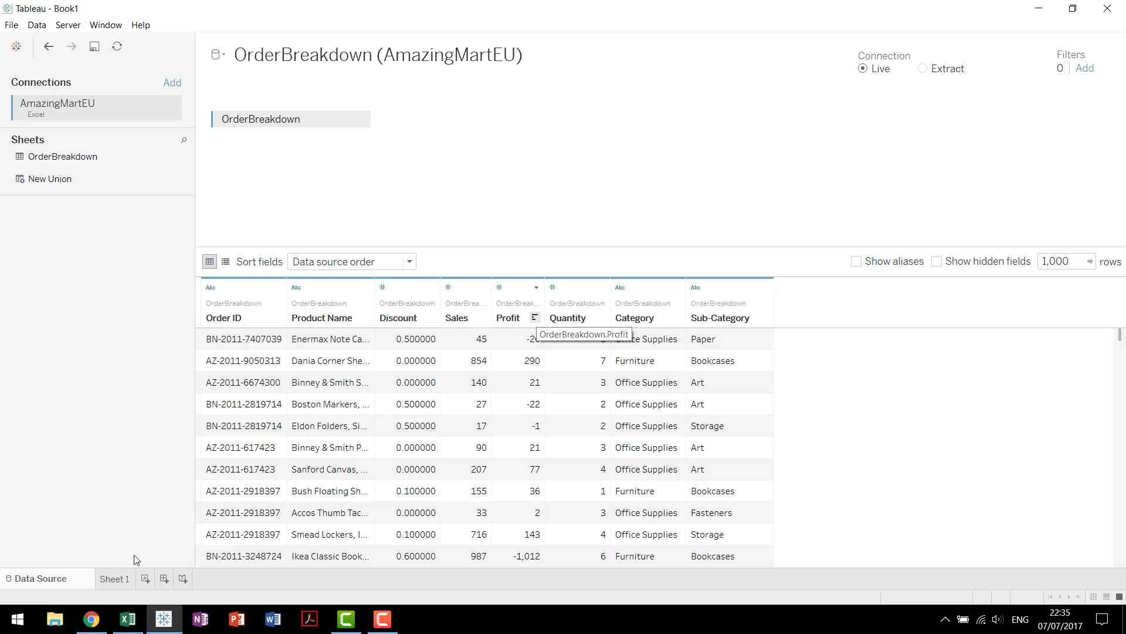
click(120, 580)
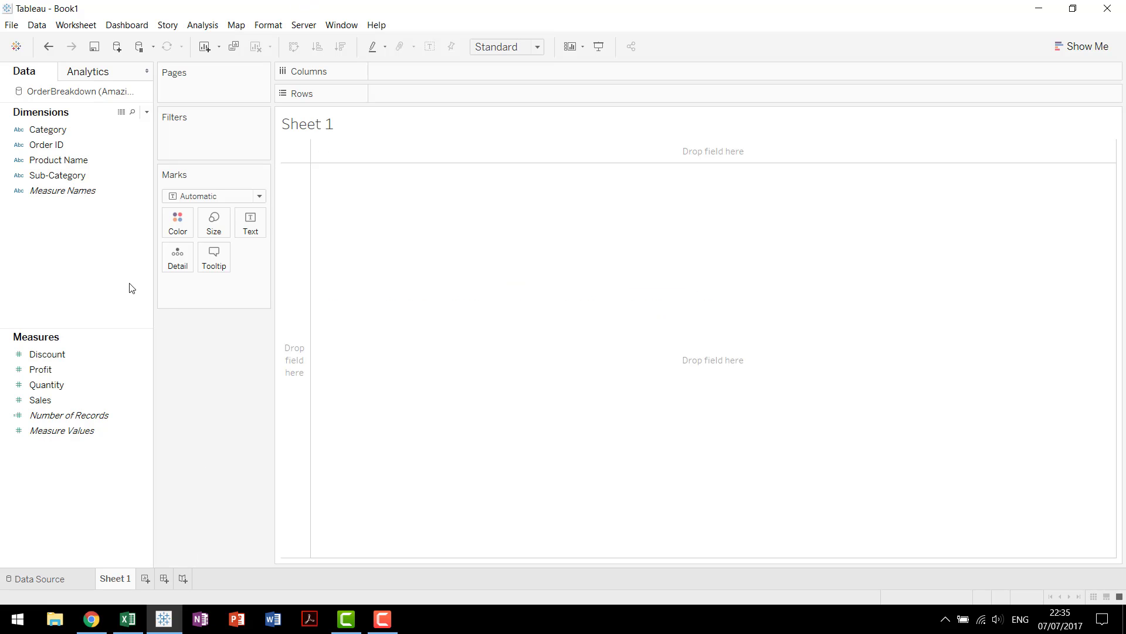
Create a parameter named Sales Goal with a current value of 1000000
right_click(69, 470)
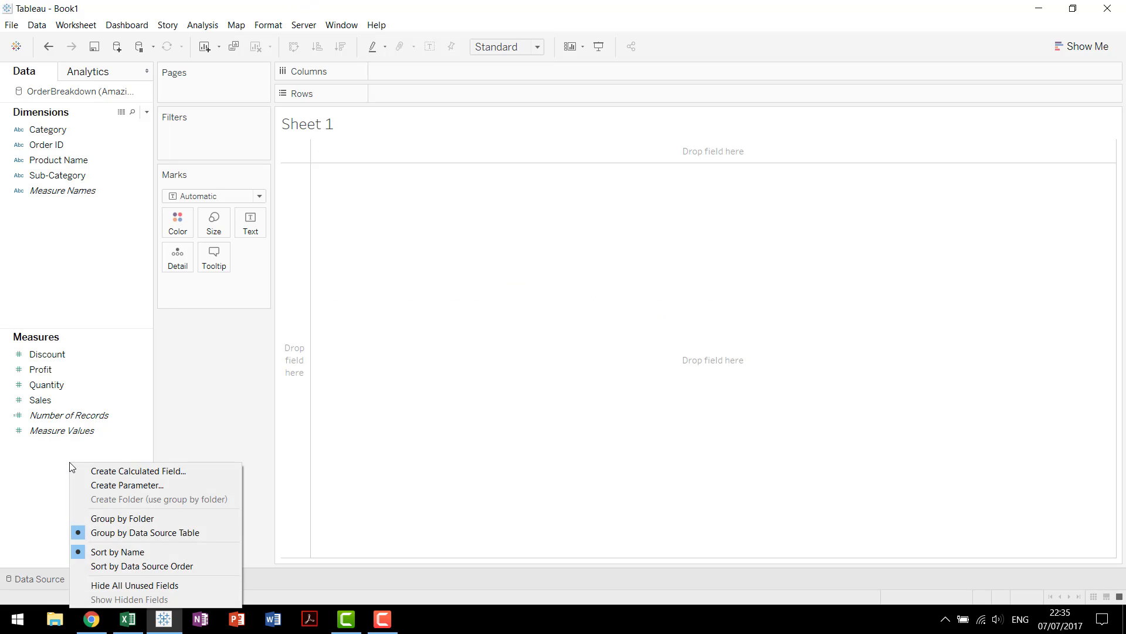
click(105, 483)
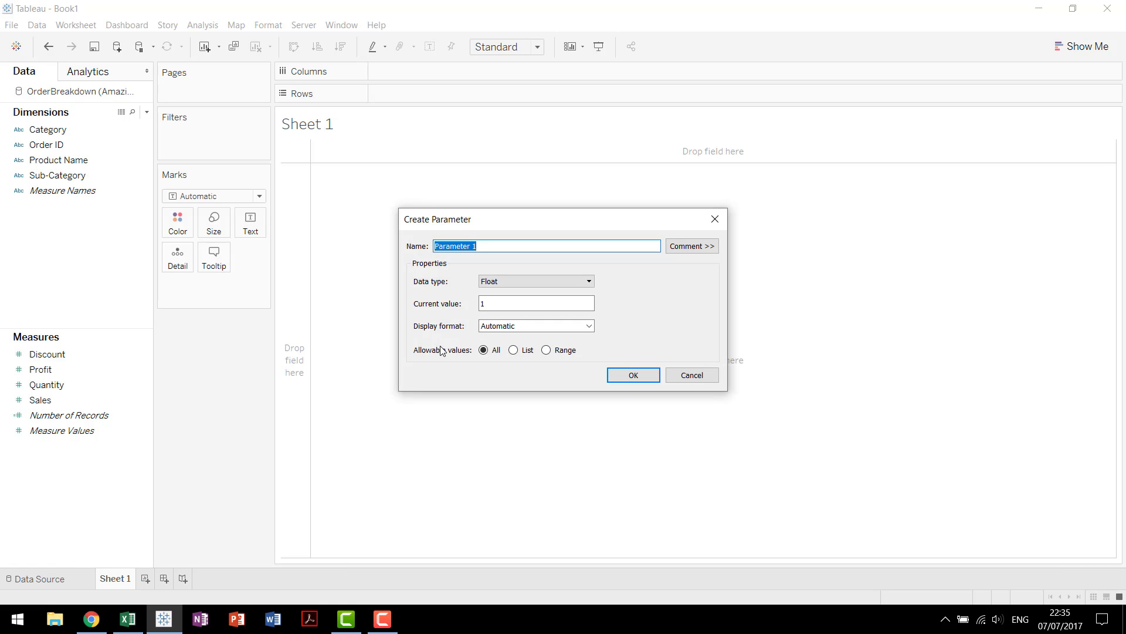
text(Sales Goal)
key(Tab)
key(Tab)
key(Tab)
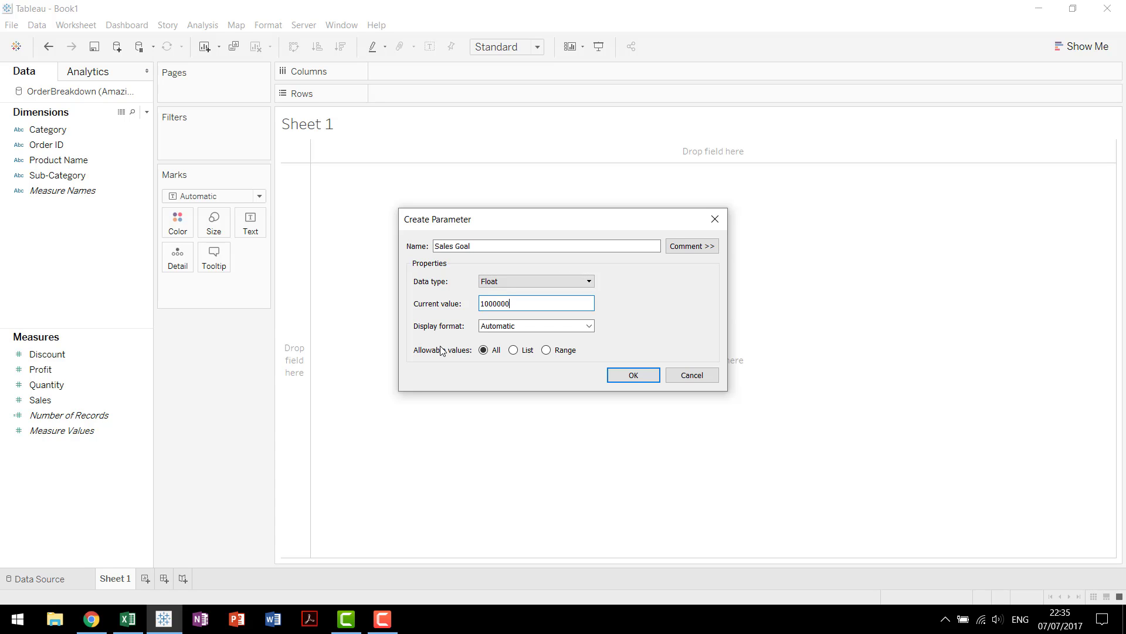
key(Return)
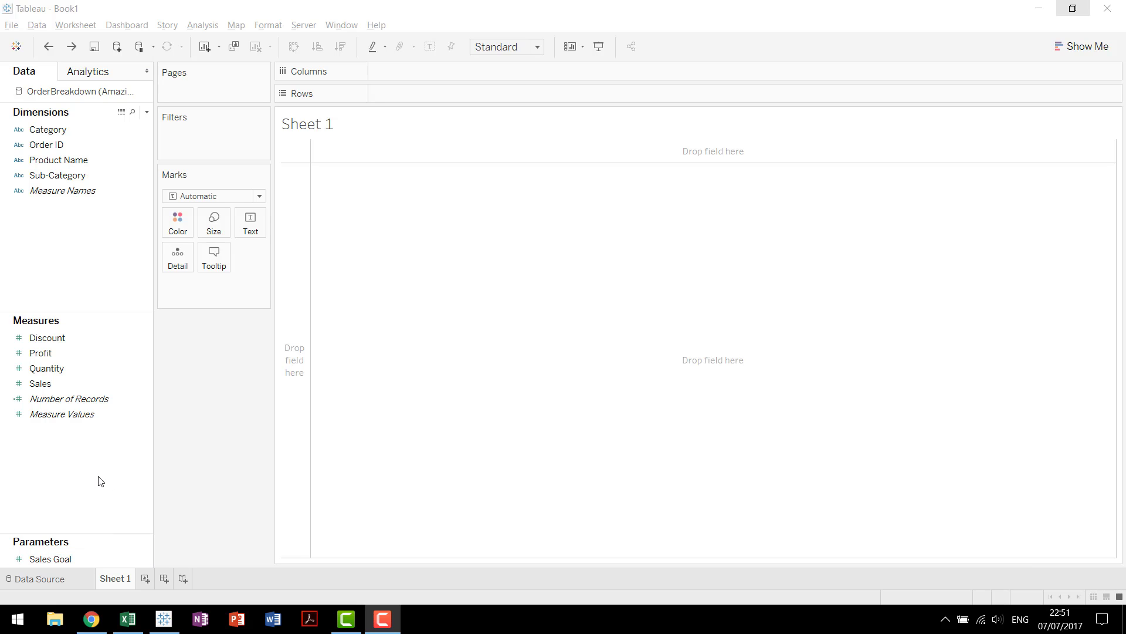
click(91, 619)
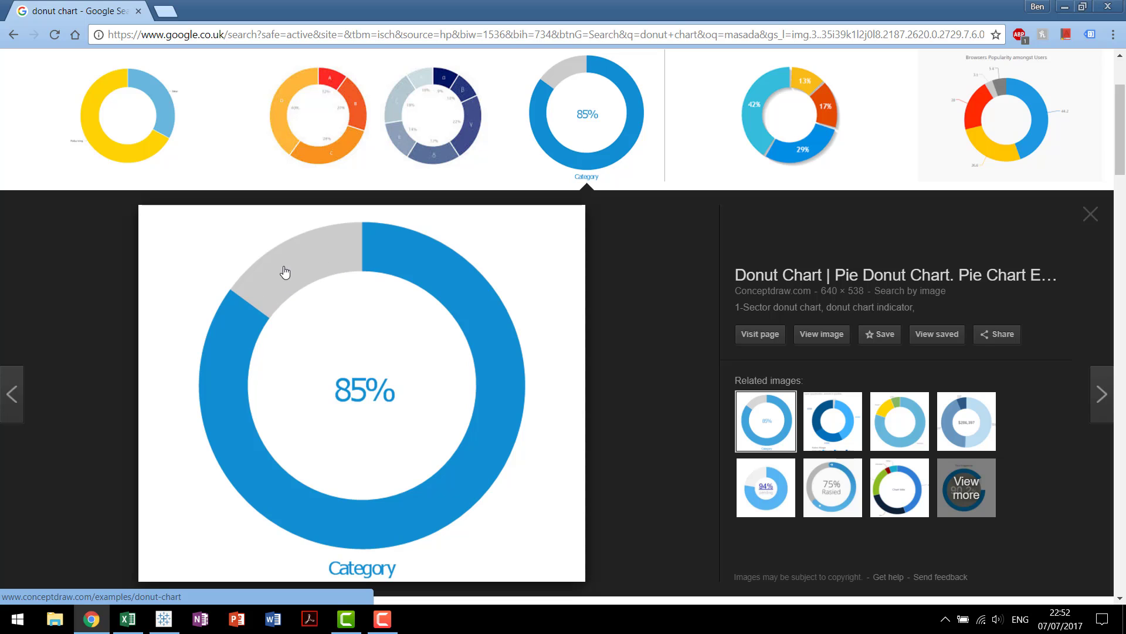
Create a calculated field Sales Remaining with the formula [Sales Goal] - SUM([Sales])
click(163, 618)
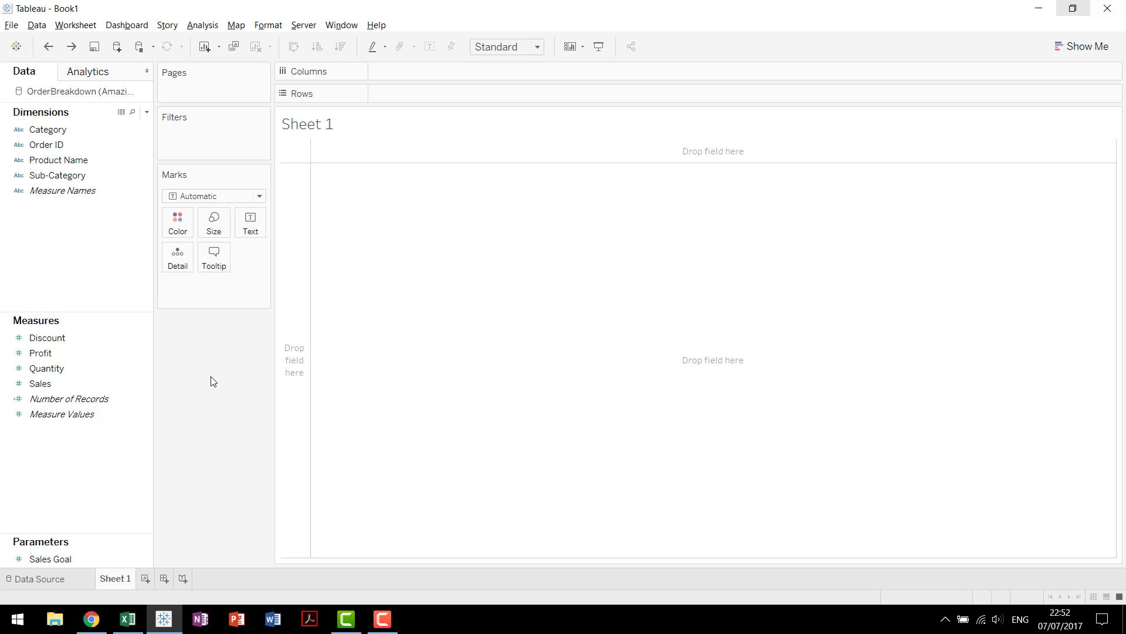
key(alt+a)
text(cSal)
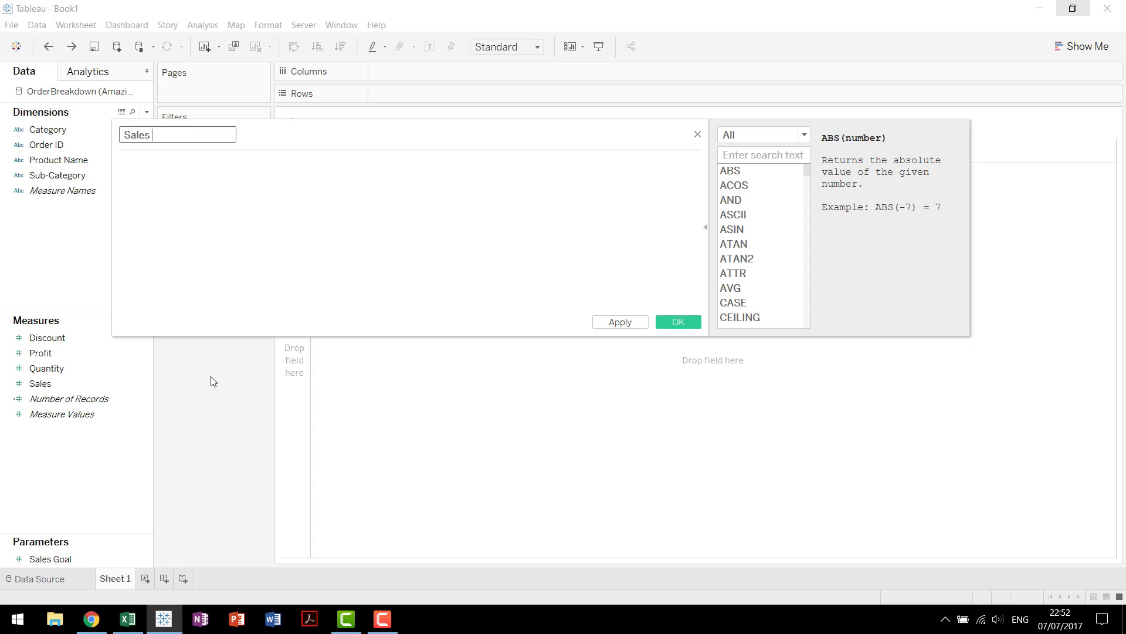
text(es Remaining)
key(Tab)
text(sales)
key(Down)
key(Return)
text(- sum(sales)
key(Return)
text())
key(Return)
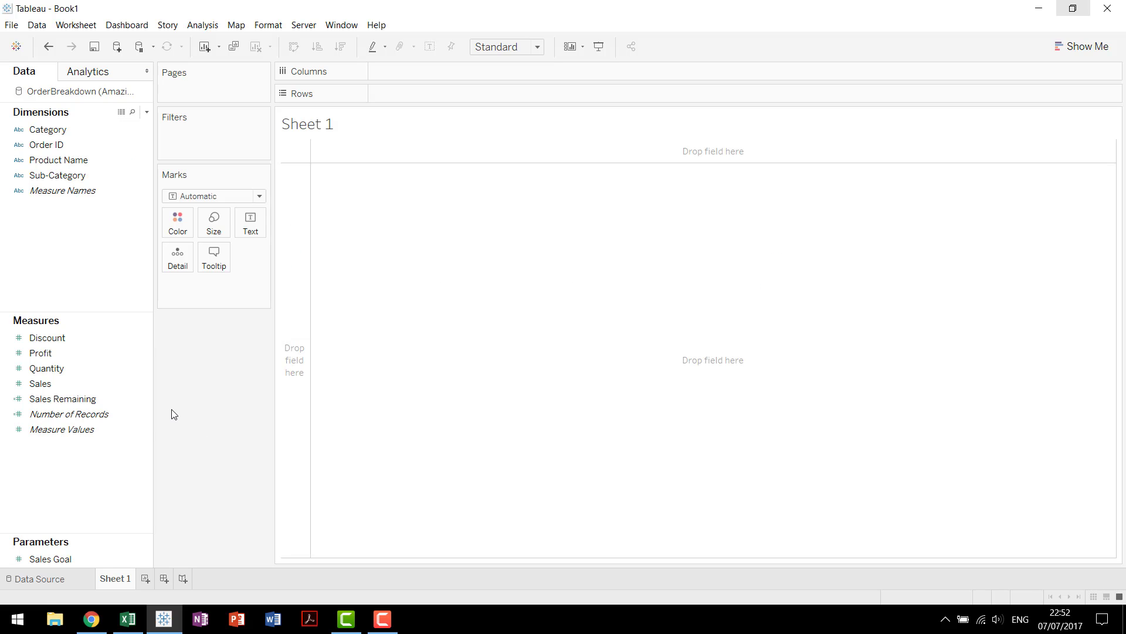
click(218, 201)
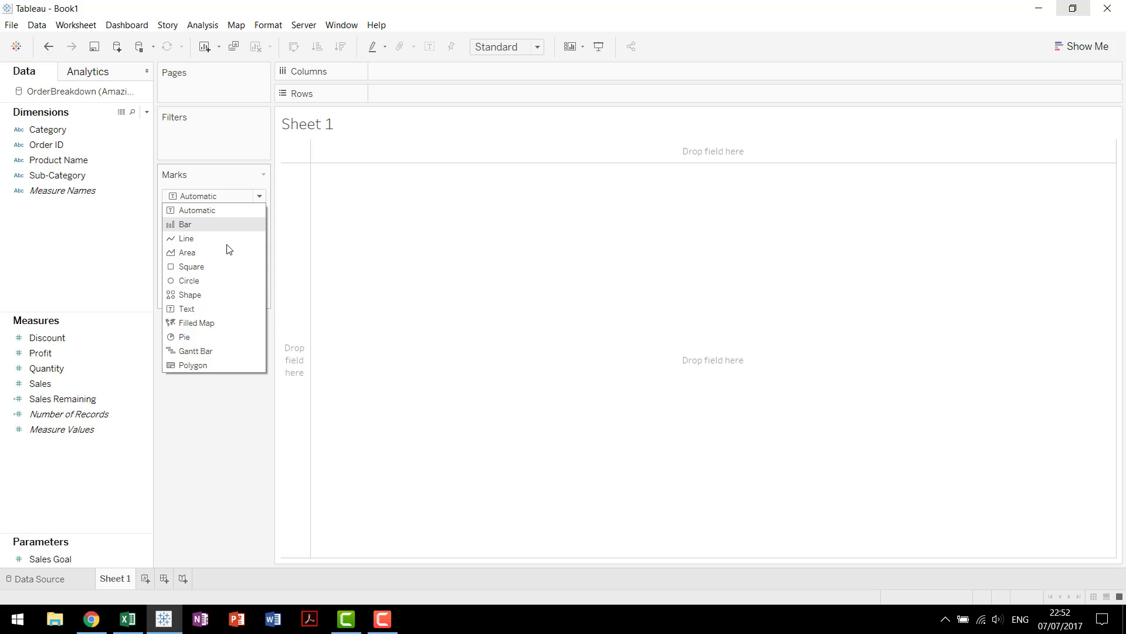
Build a pie of Sales and Sales Remaining, coloured by Measure Names and angled by Measure Values
click(212, 345)
drag(91, 383, 423, 92)
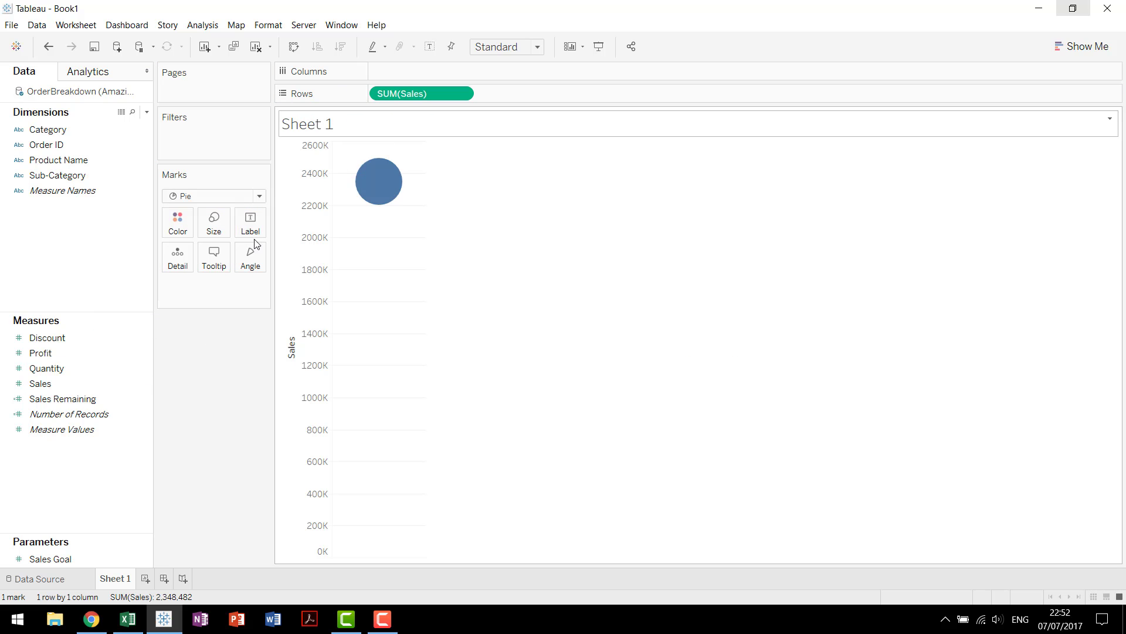
drag(68, 398, 302, 270)
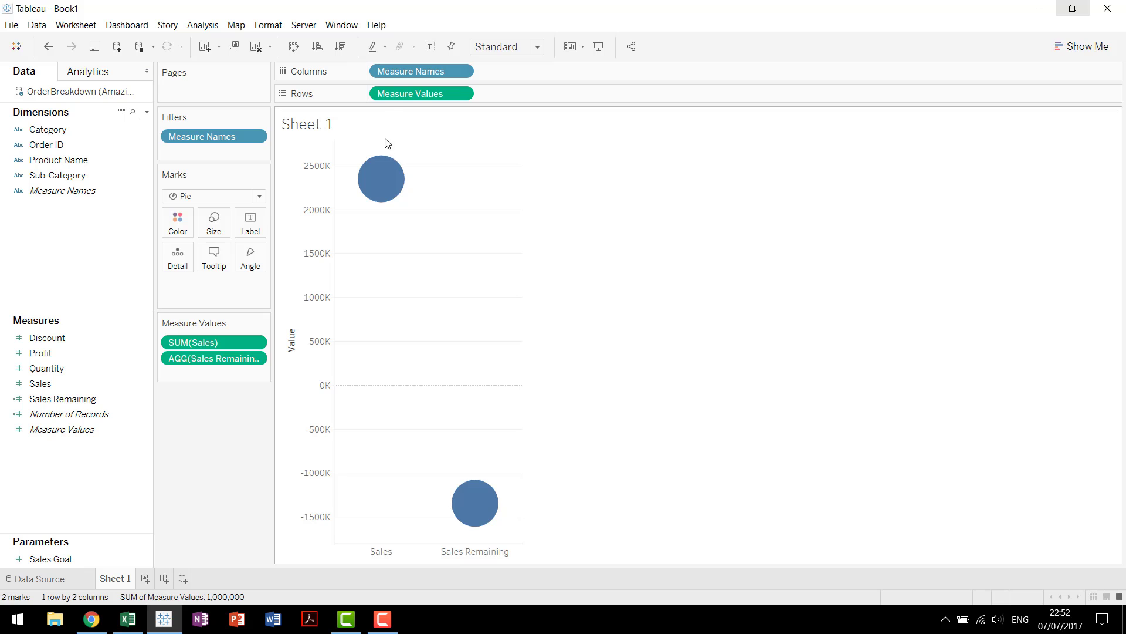
drag(420, 71, 177, 221)
drag(373, 132, 250, 258)
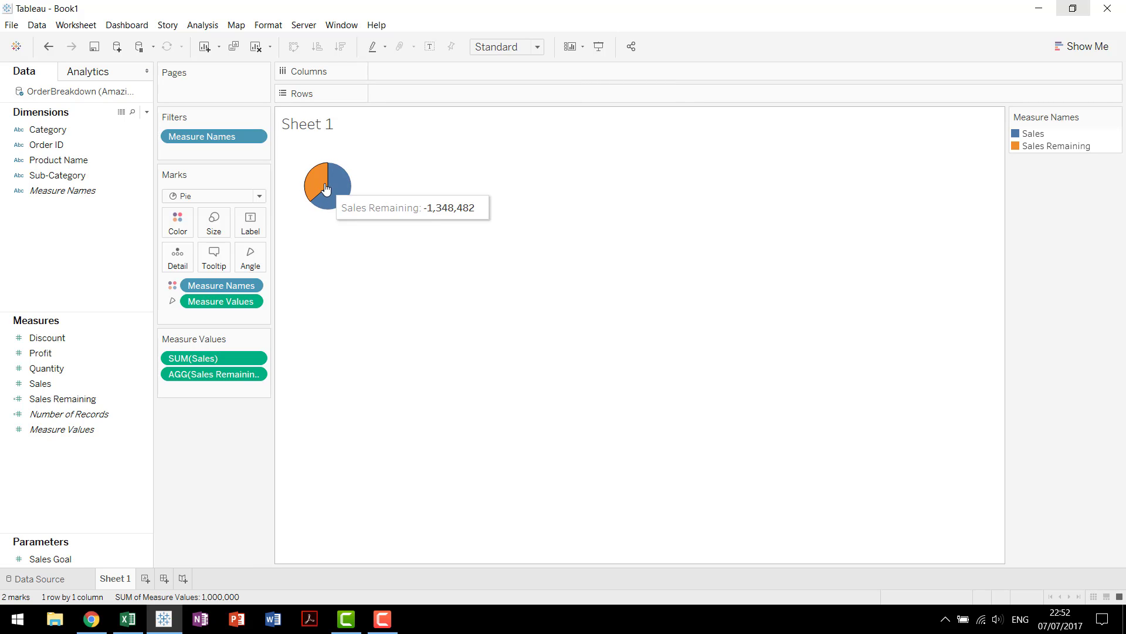
Set the view to Entire View and split the pies by Category
click(515, 47)
click(513, 107)
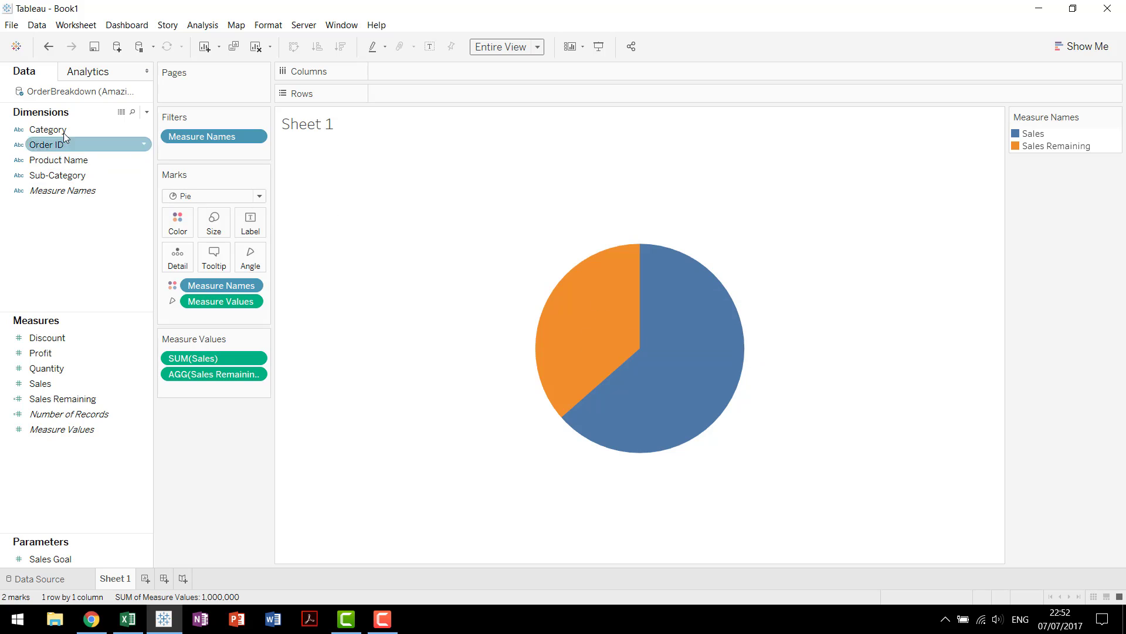
drag(58, 129, 464, 67)
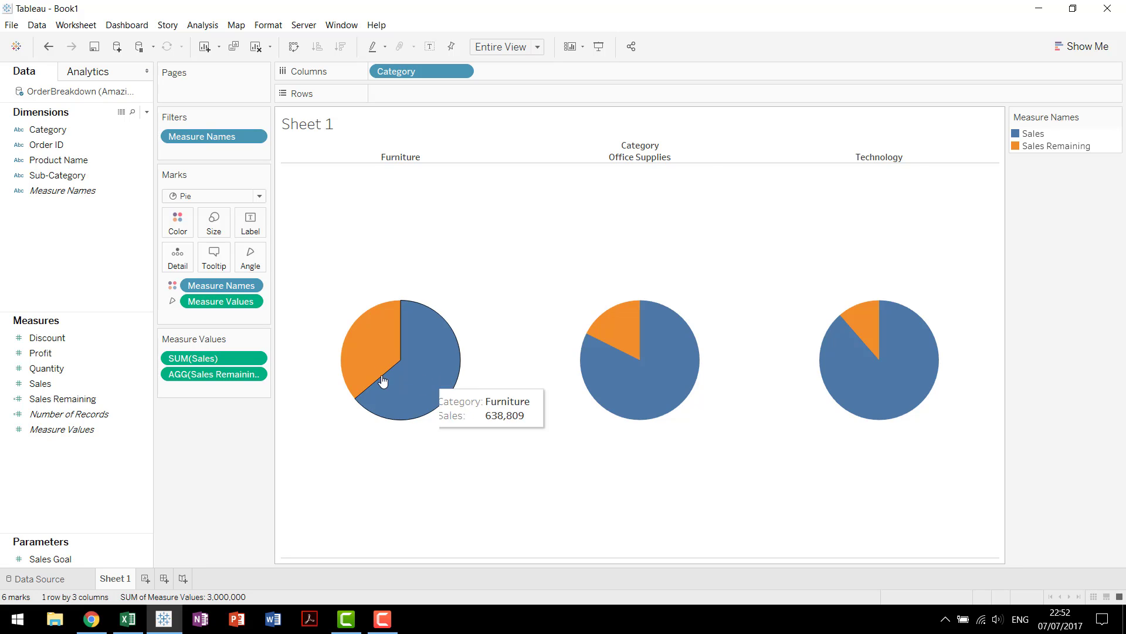
Show the Sales Goal parameter control and move the Measure Names legend below Measure Values
mouse_move(374, 362)
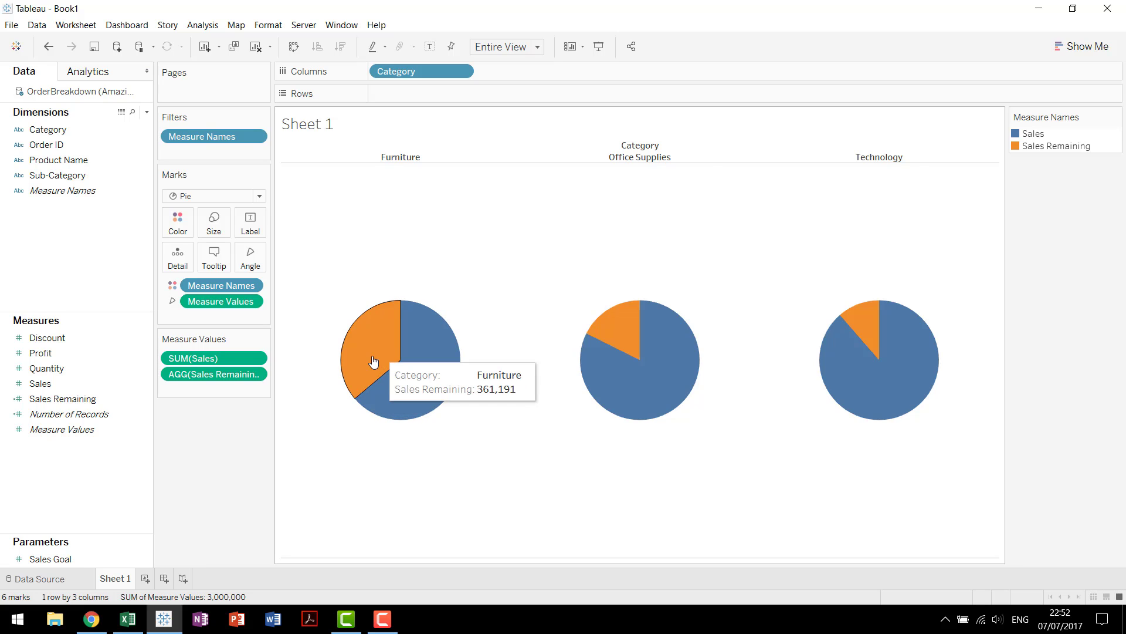
right_click(63, 559)
click(126, 345)
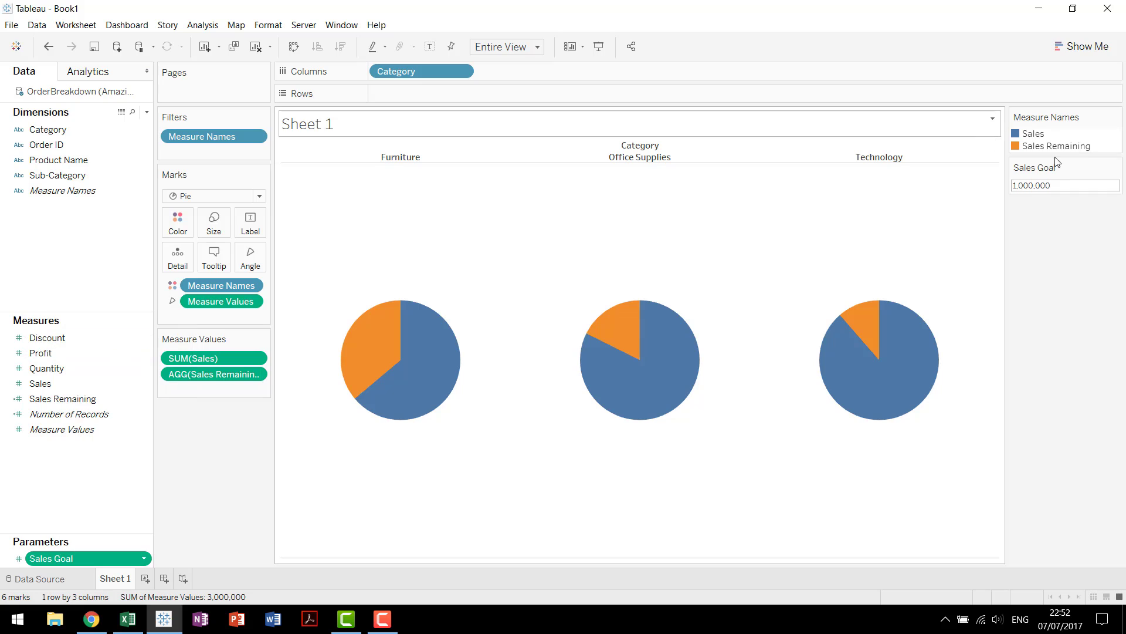
drag(1050, 116, 189, 441)
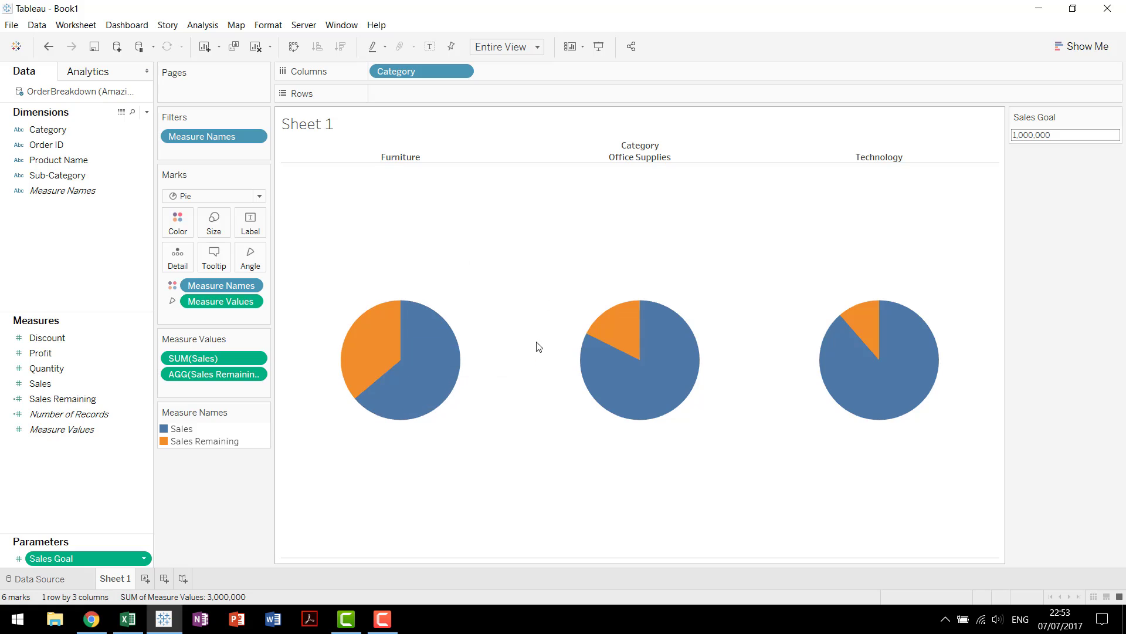
mouse_move(397, 367)
Add Sheet 2 with a Sales-by-Category bar chart, then return to Sheet 1's pies
mouse_move(408, 359)
click(145, 578)
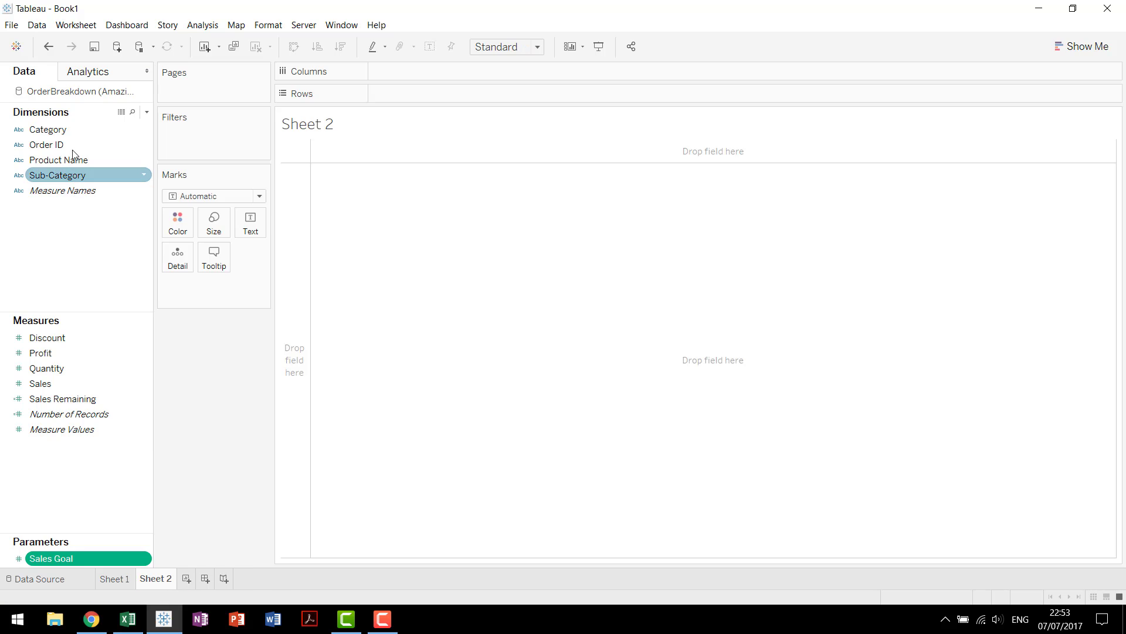
drag(53, 383, 375, 93)
drag(94, 129, 562, 93)
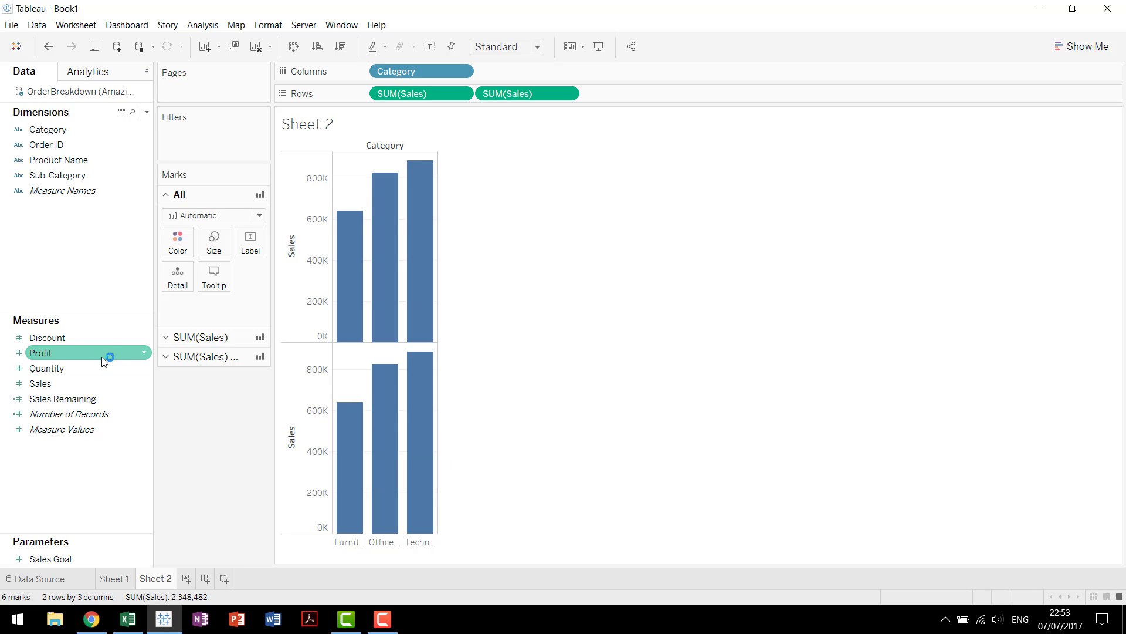
click(121, 579)
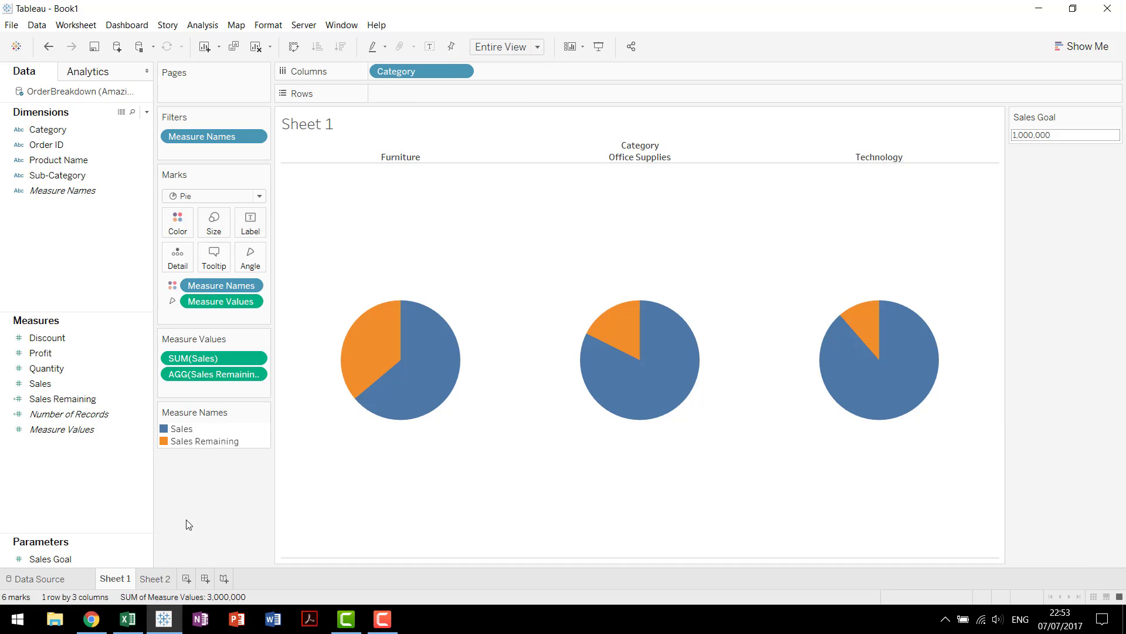
click(155, 579)
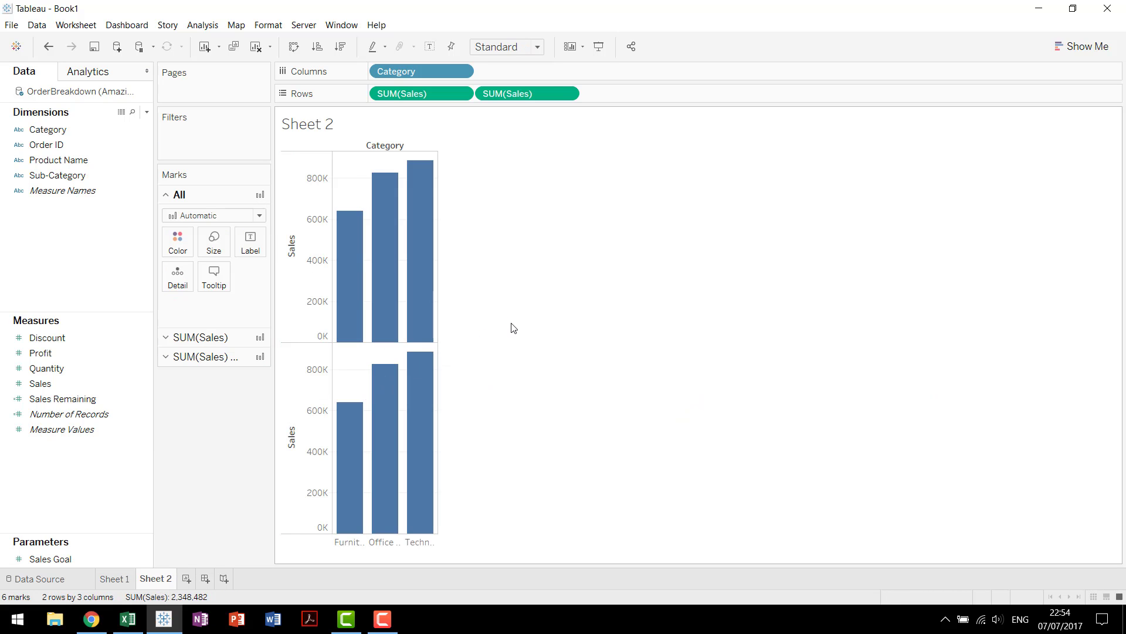
click(114, 579)
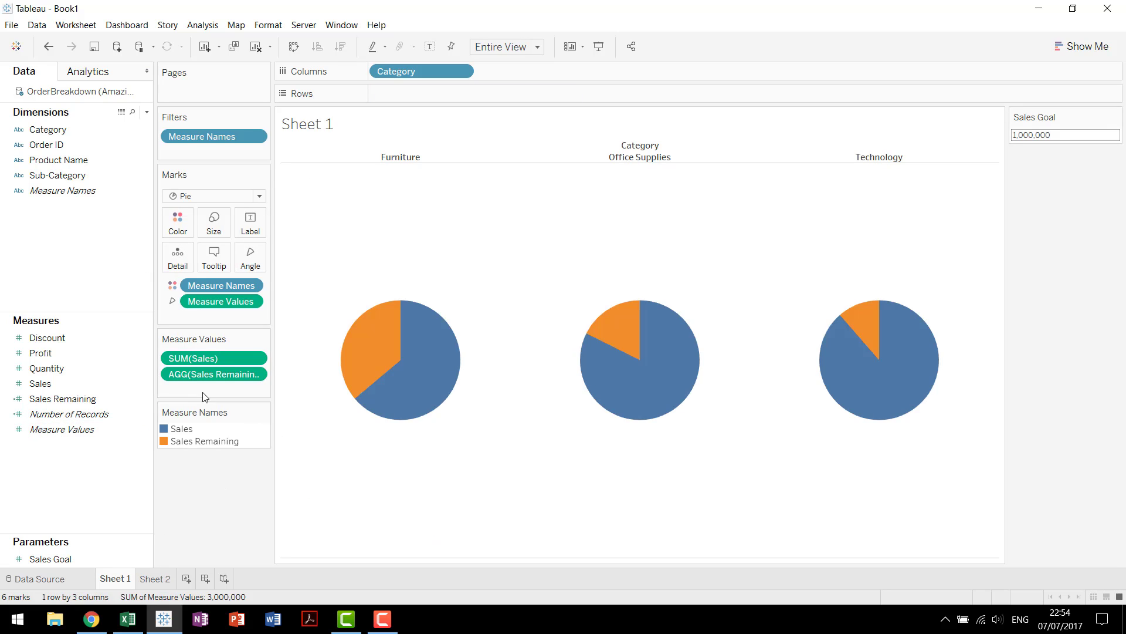
Create a calculated field named 1 with formula 1 and place MIN(1) on Rows
right_click(70, 281)
click(88, 289)
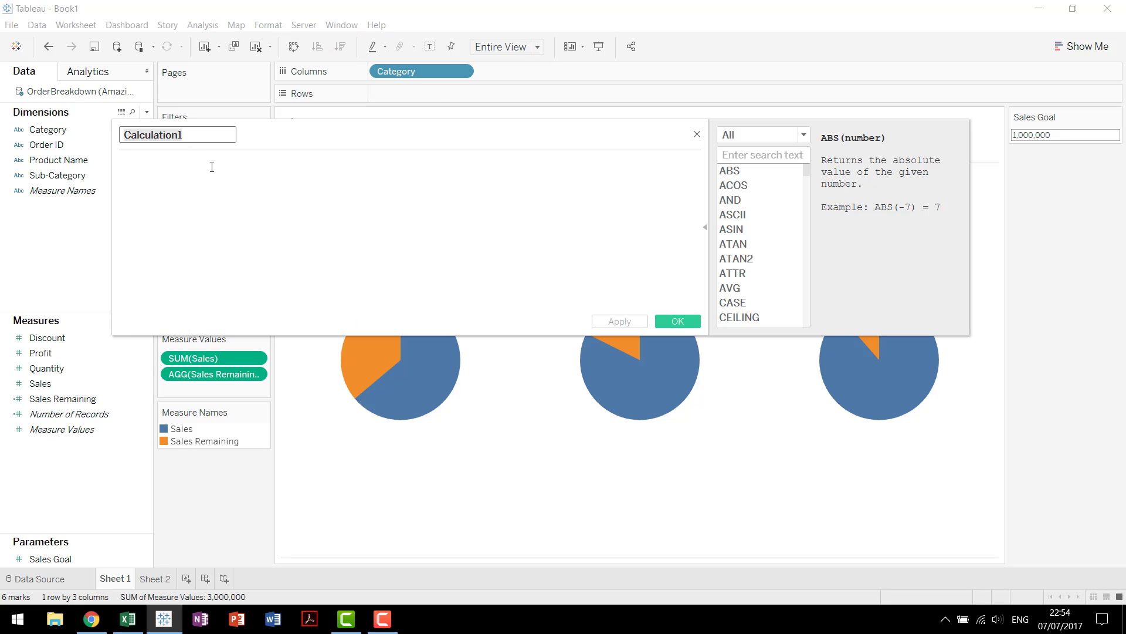
text(1)
click(321, 242)
text(1)
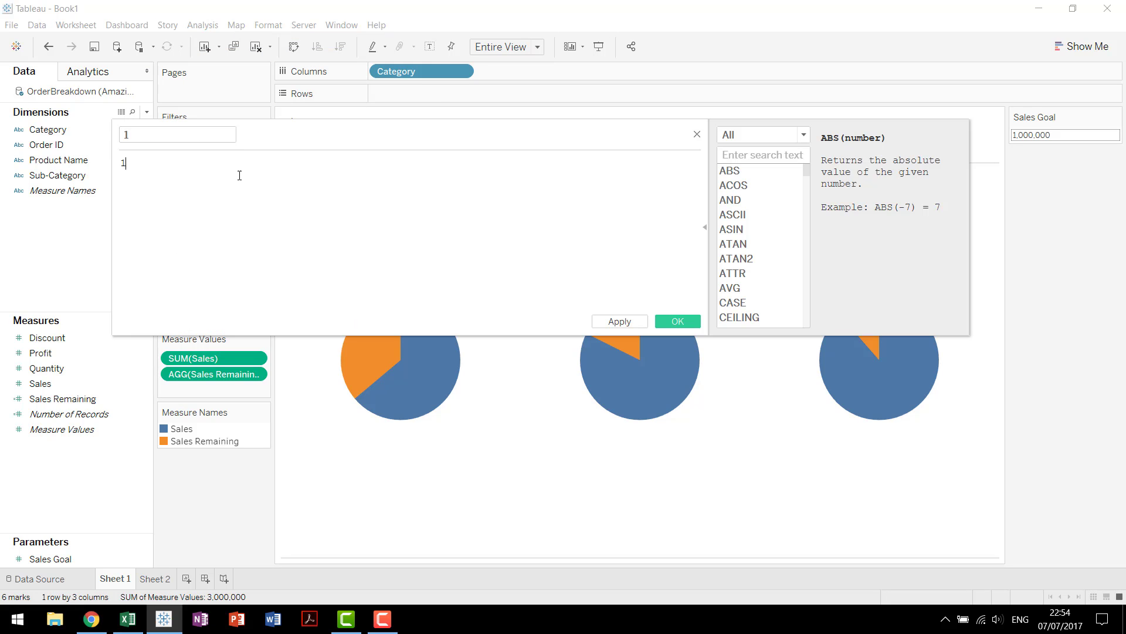
click(672, 325)
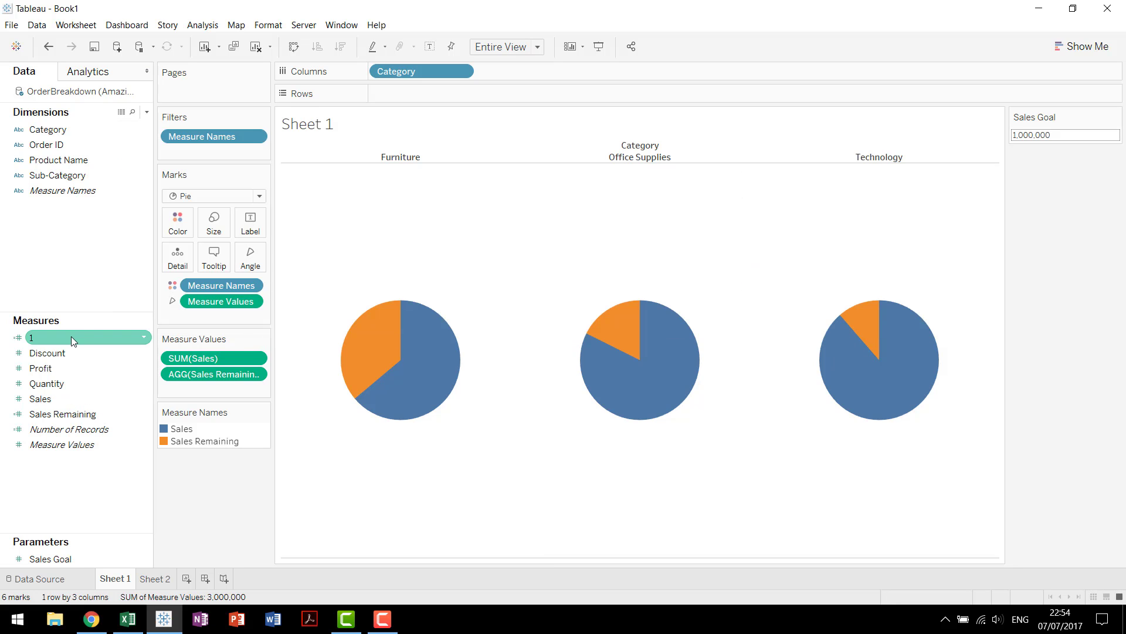
drag(72, 336, 456, 95)
click(508, 286)
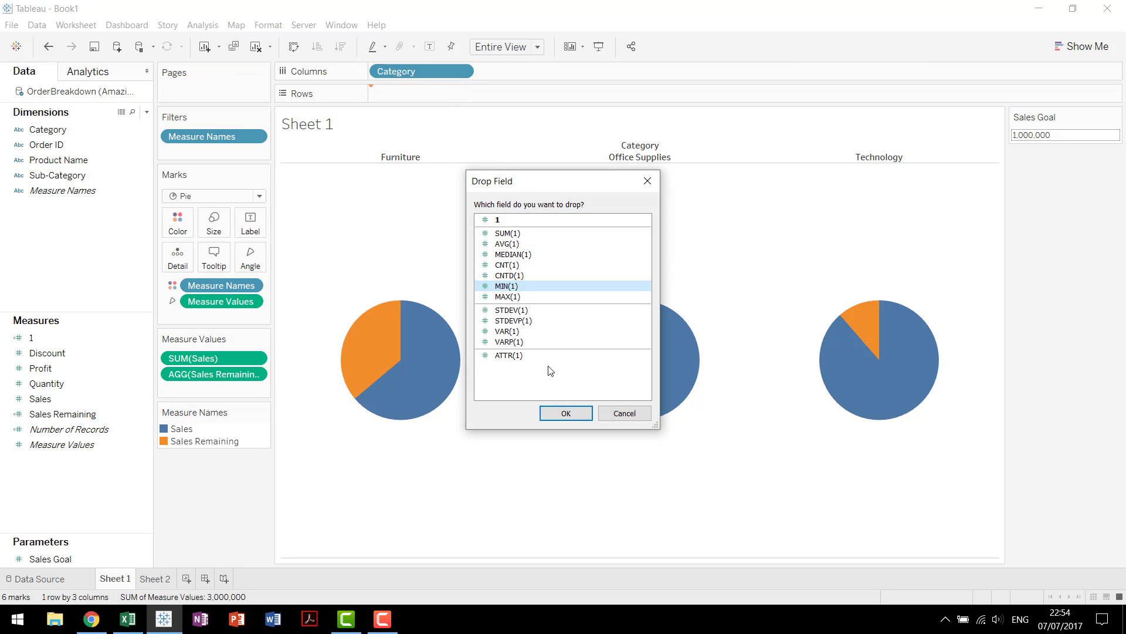
click(576, 412)
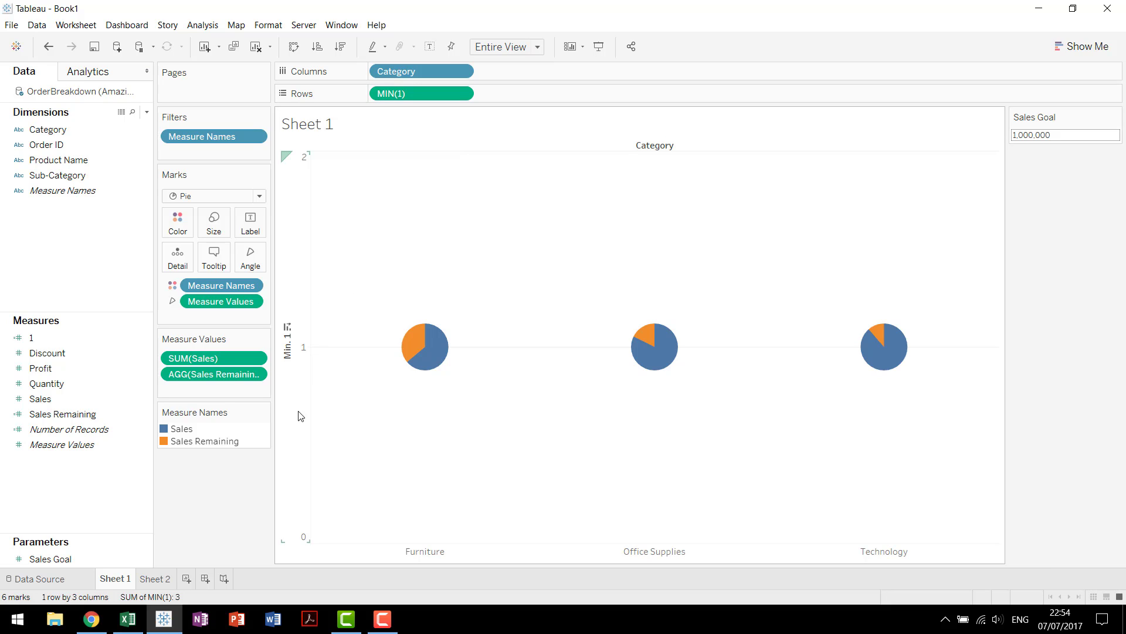
Hide the Min. 1 axis header
click(294, 295)
right_click(295, 293)
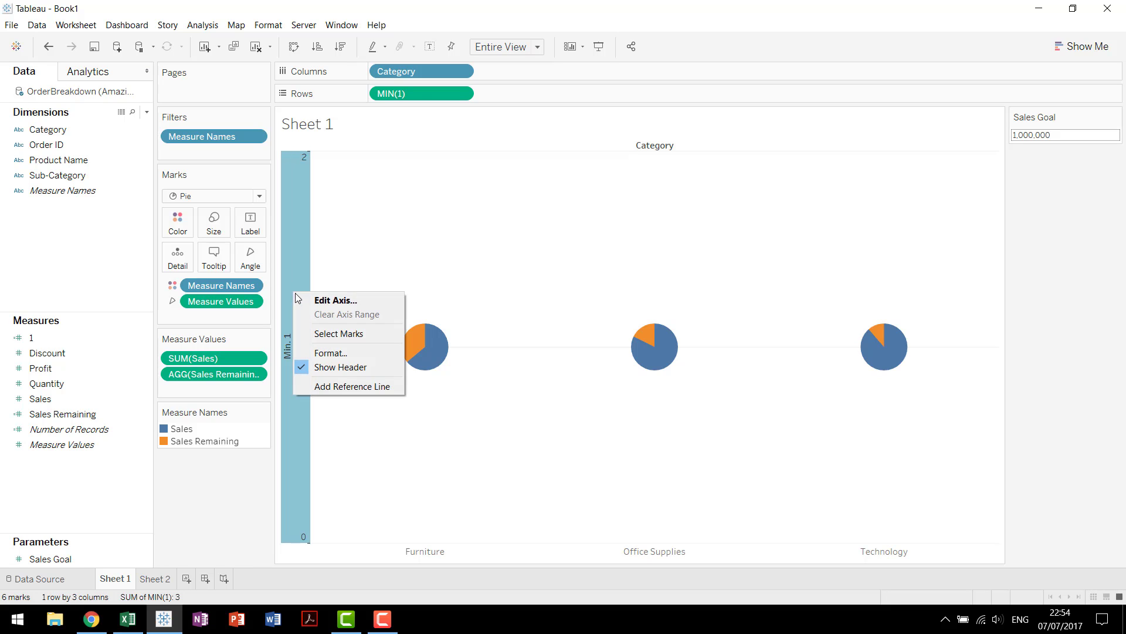
click(338, 368)
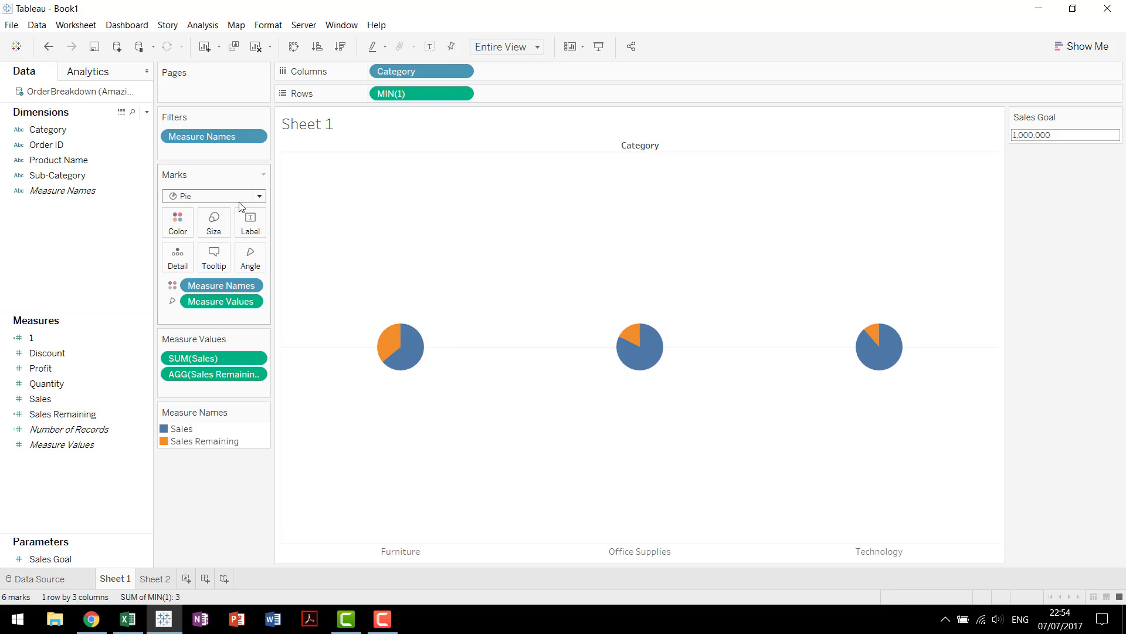
Enlarge the pie marks and duplicate MIN(1) on Rows for a second row of pies
click(214, 223)
drag(233, 257, 257, 258)
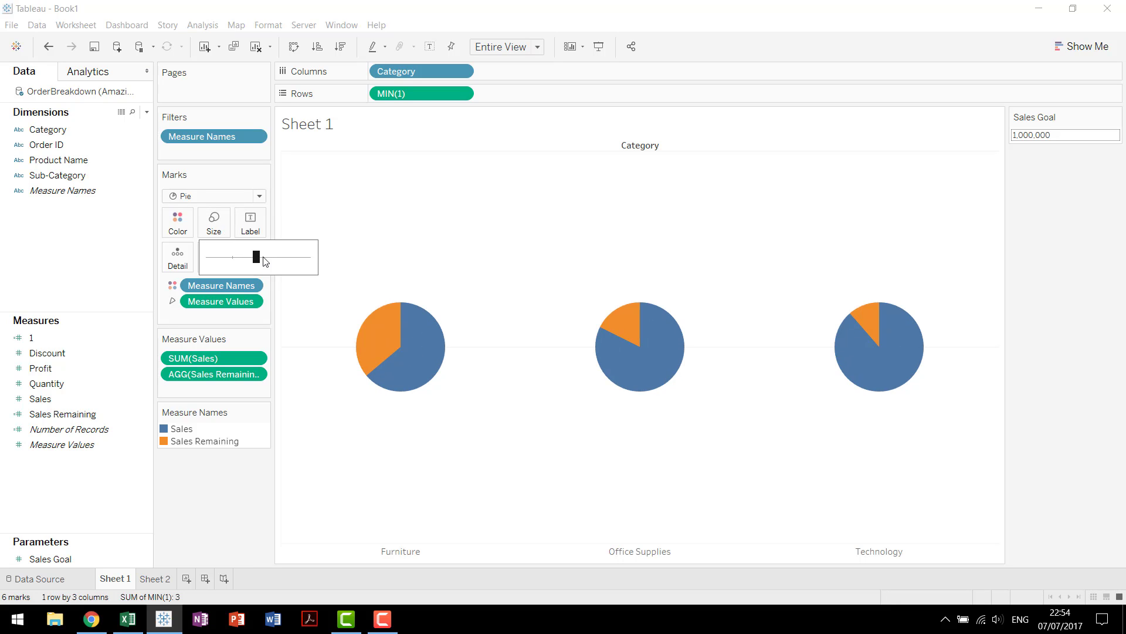
click(458, 218)
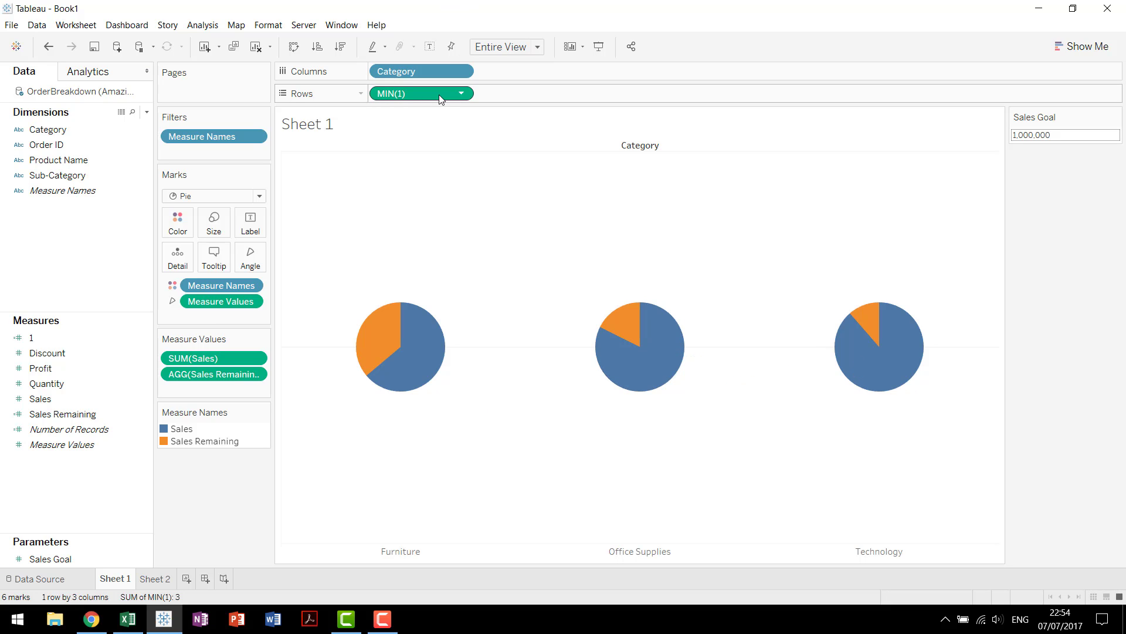
drag(438, 94, 596, 91)
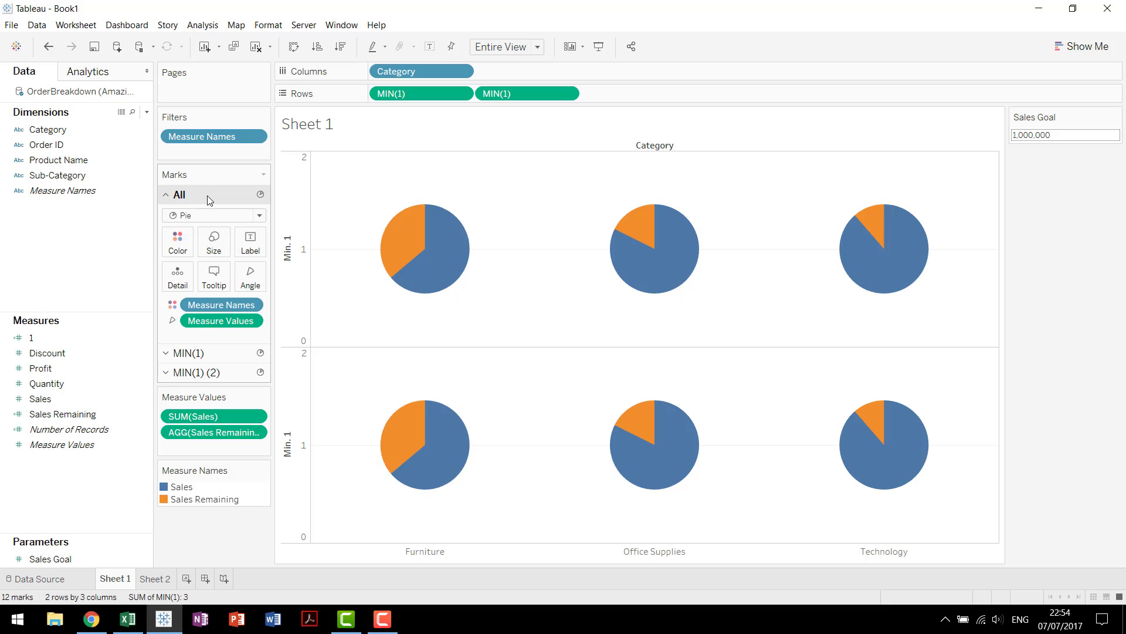
Change the second MIN(1) row to Circle marks and remove Measure Names from its Color
click(207, 372)
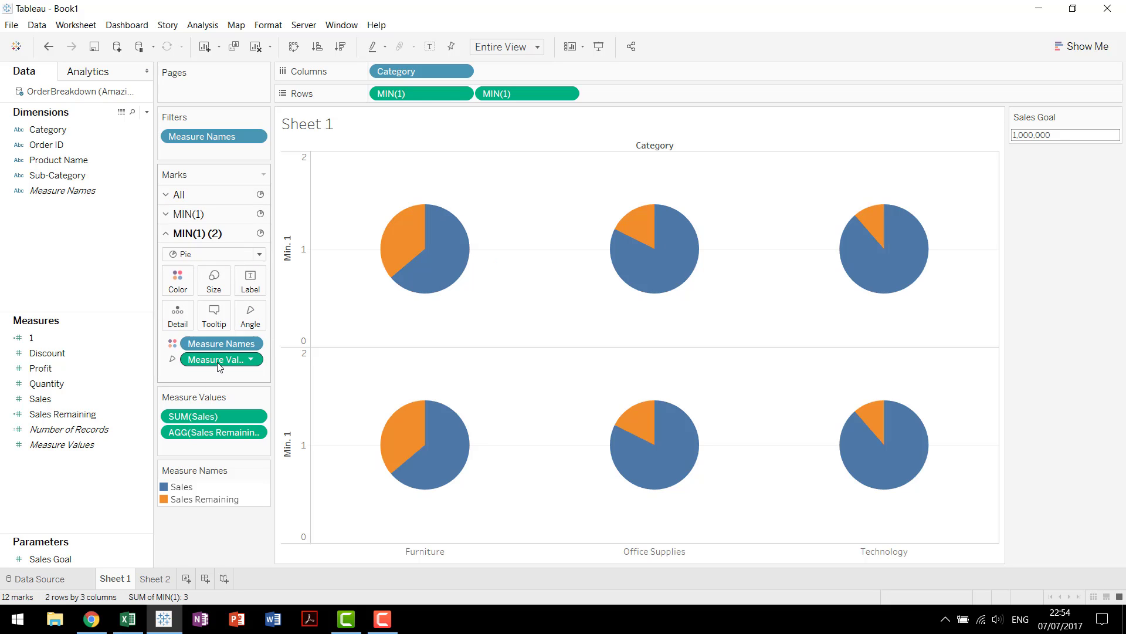
click(215, 254)
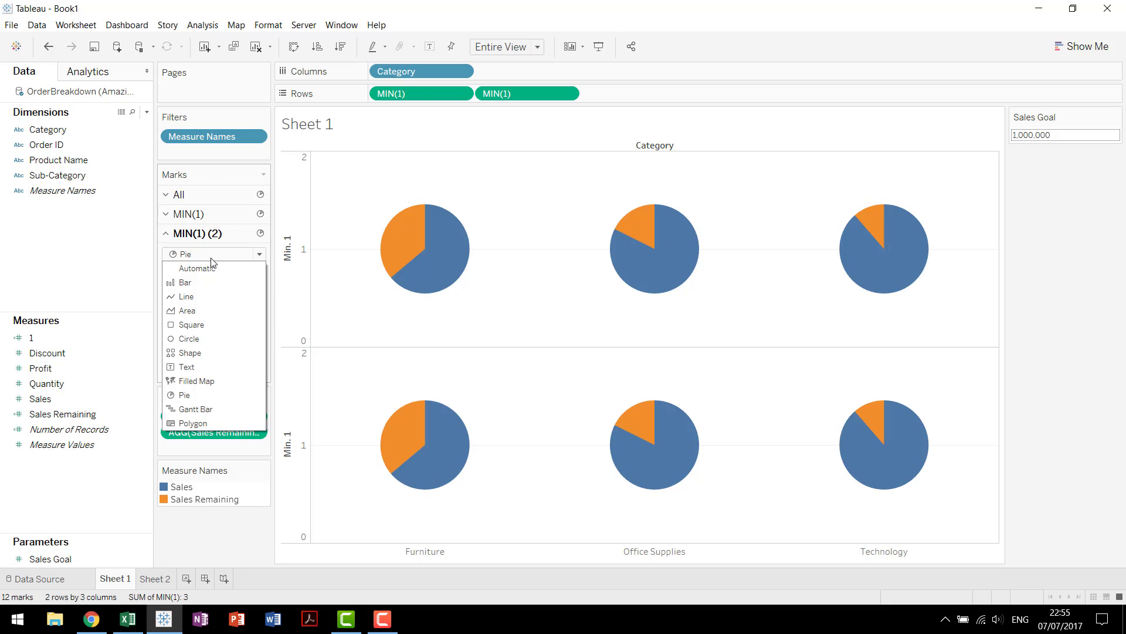
click(211, 339)
drag(210, 343, 81, 266)
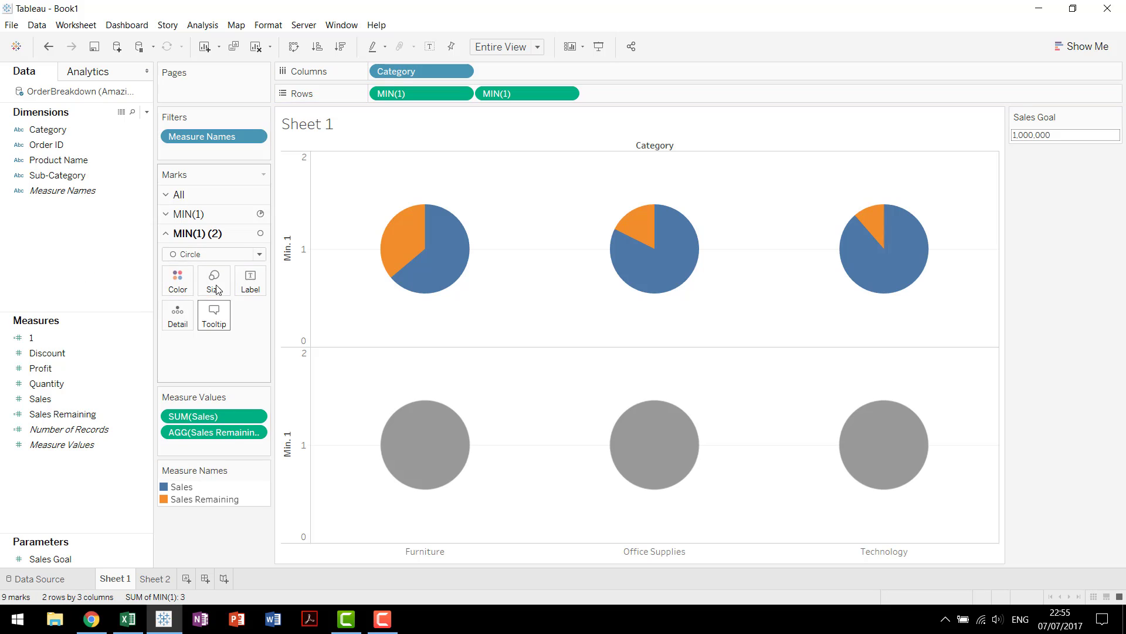
Colour the circles white and make the second MIN(1) a dual axis over the pies
click(210, 214)
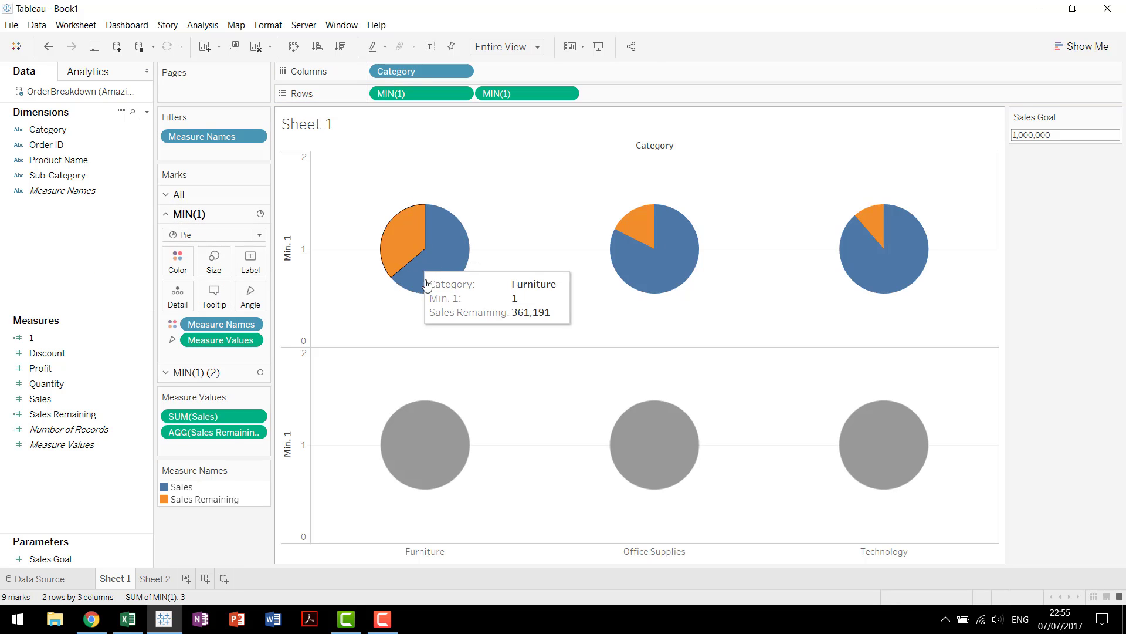
click(217, 370)
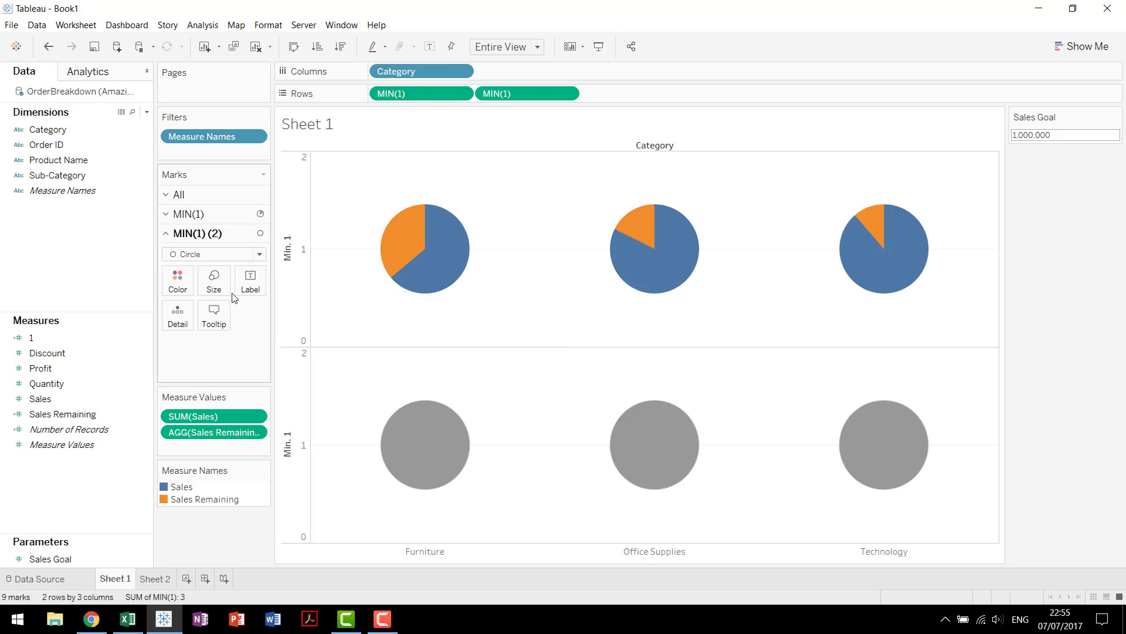
click(178, 281)
click(198, 323)
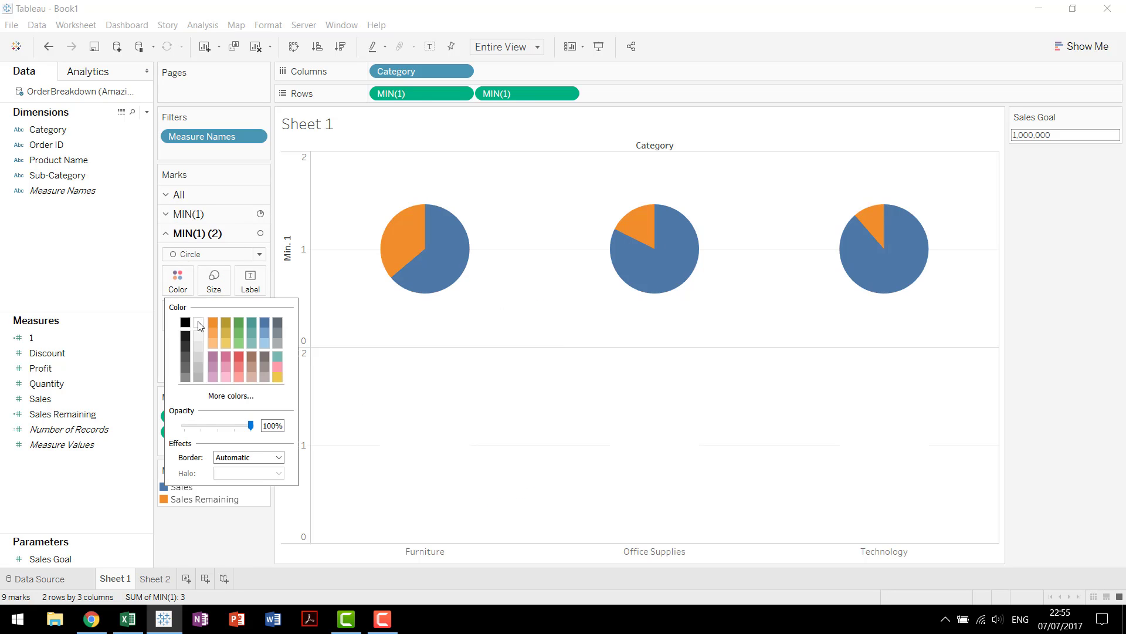
click(396, 381)
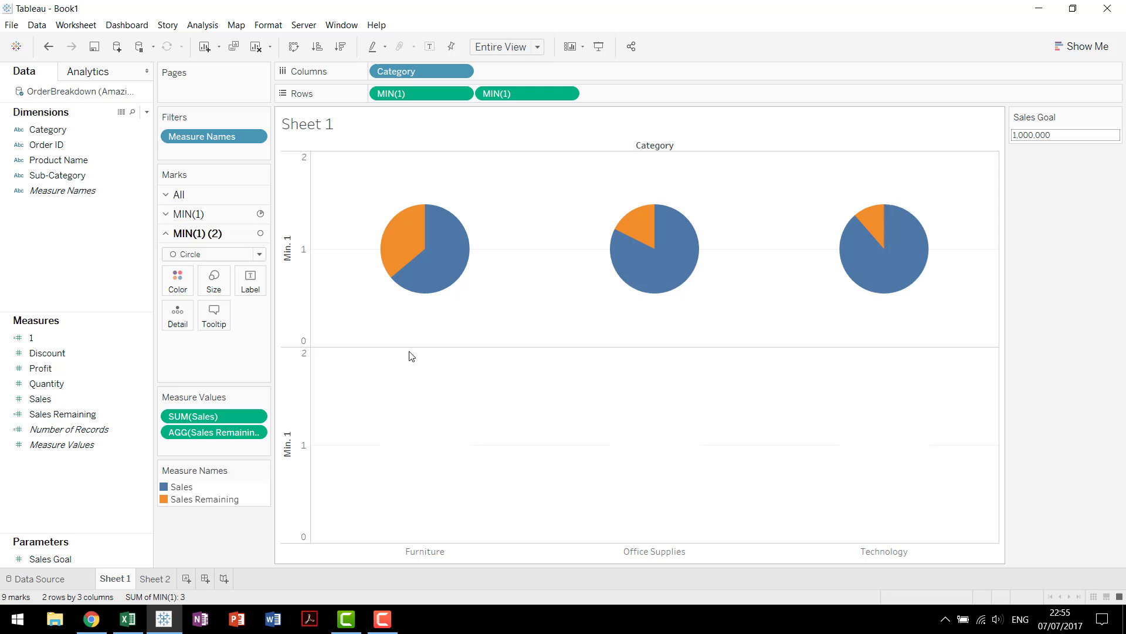
right_click(498, 98)
click(537, 323)
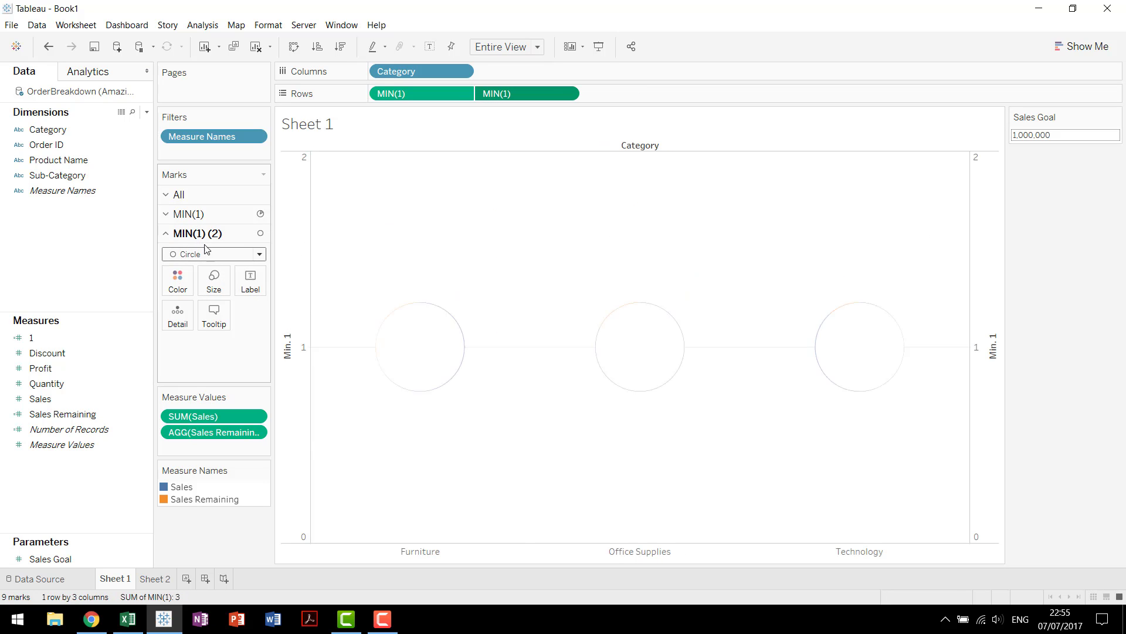
Shrink the white MIN(1) (2) circles into donut holes and empty their tooltip text
click(214, 279)
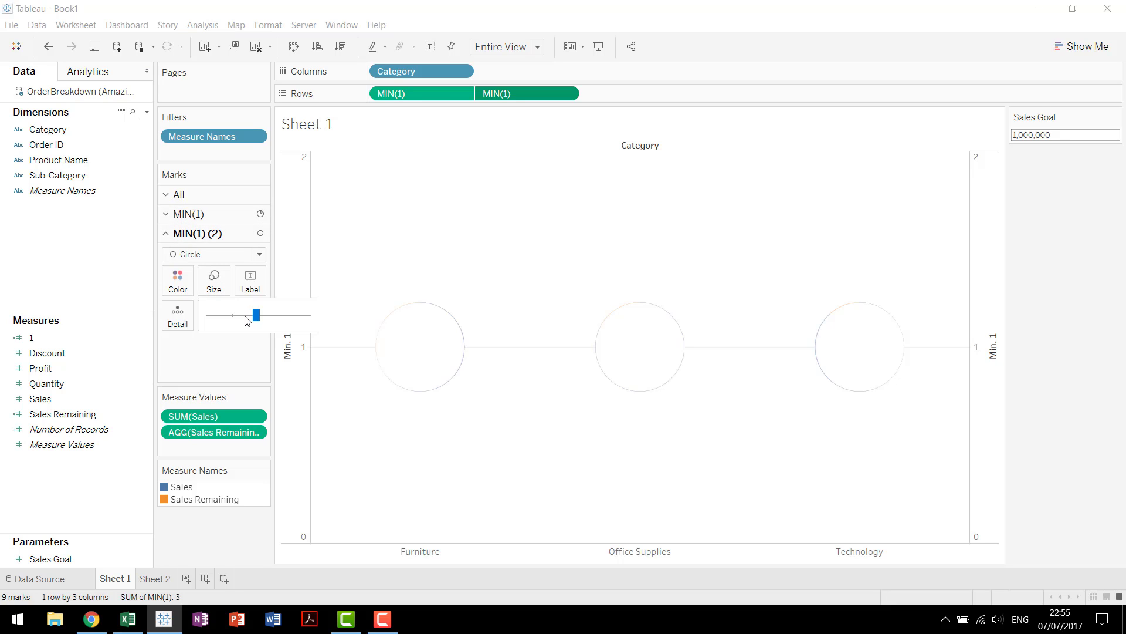
click(246, 317)
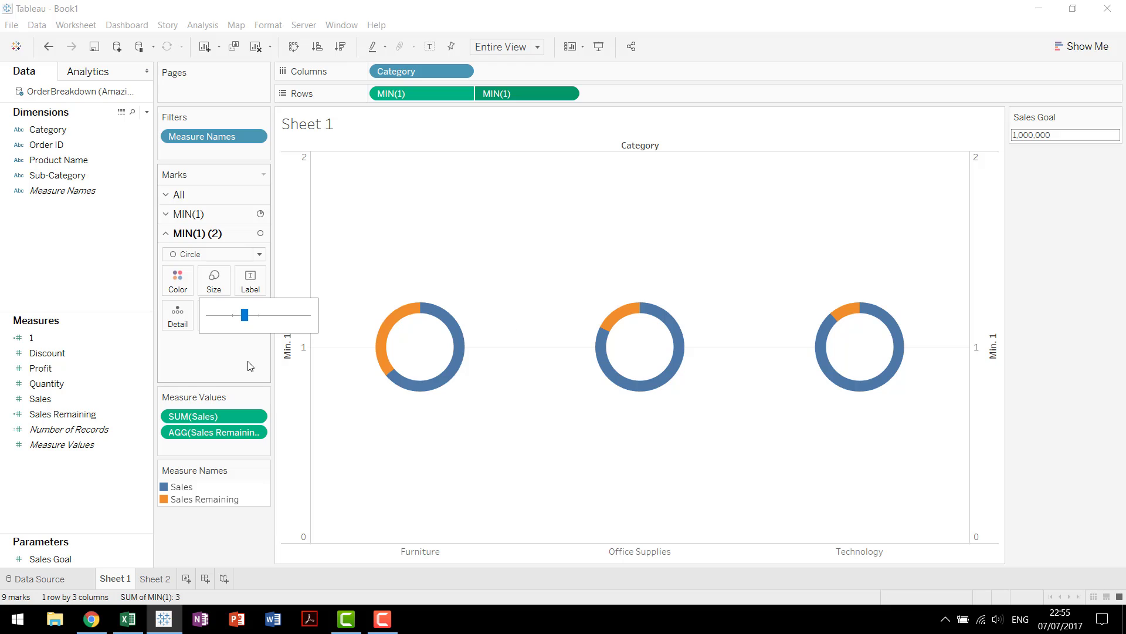
click(226, 325)
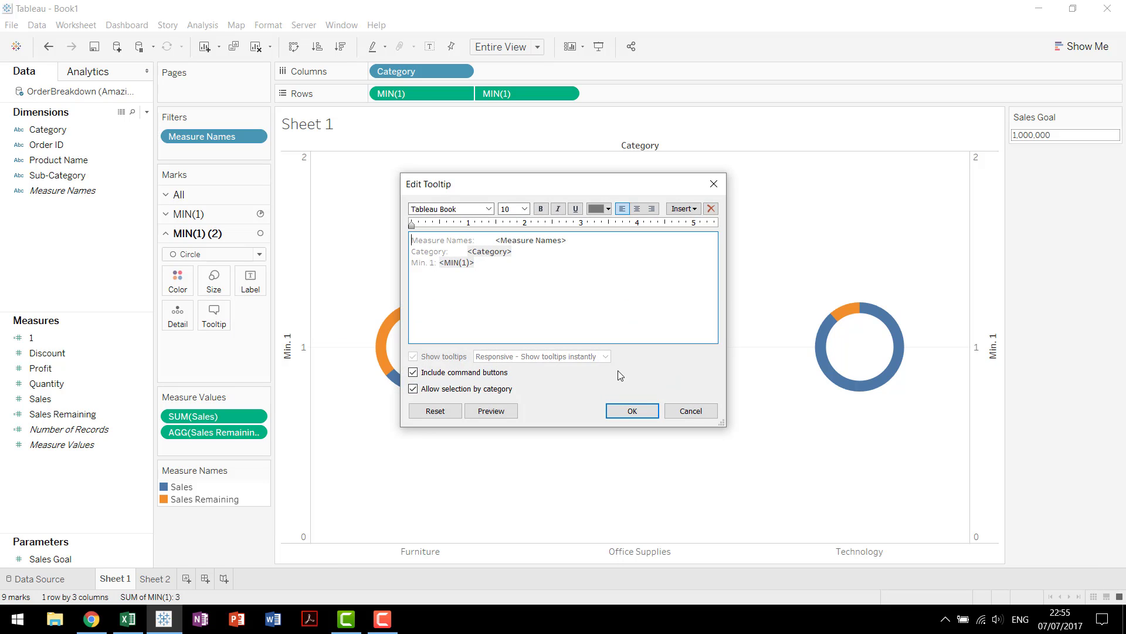
drag(473, 264, 409, 266)
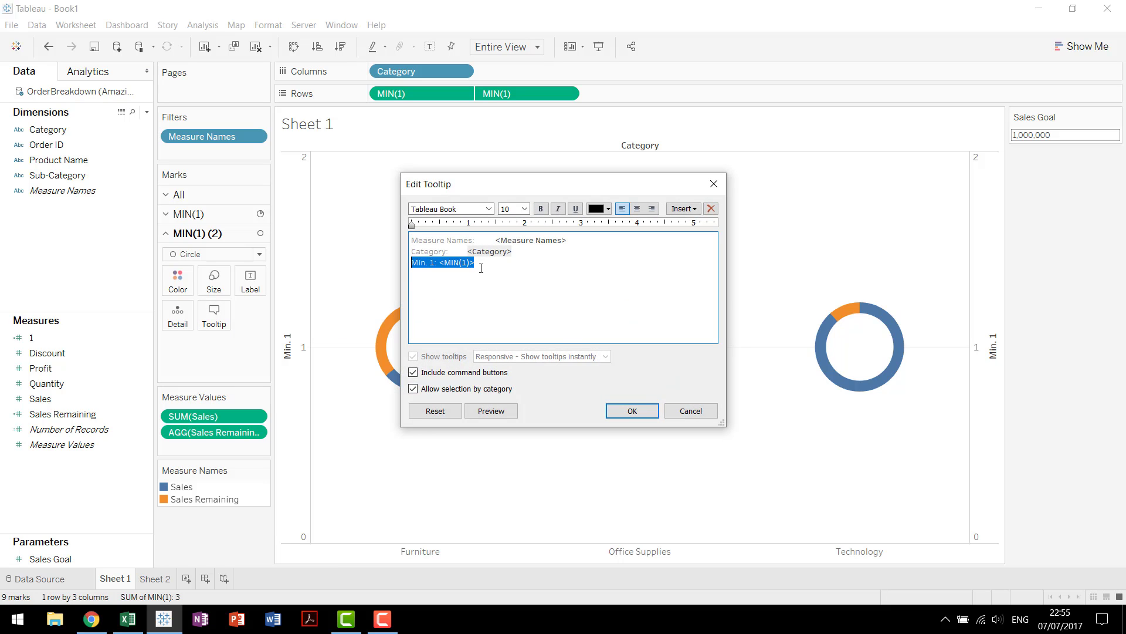
key(Delete)
drag(526, 256, 368, 237)
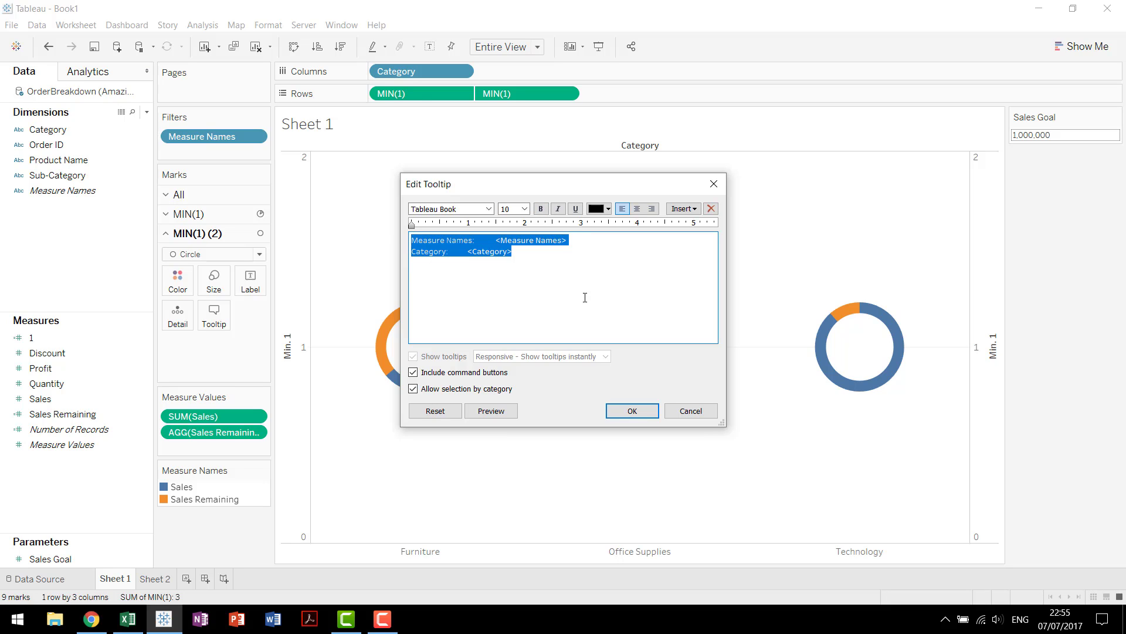
key(Delete)
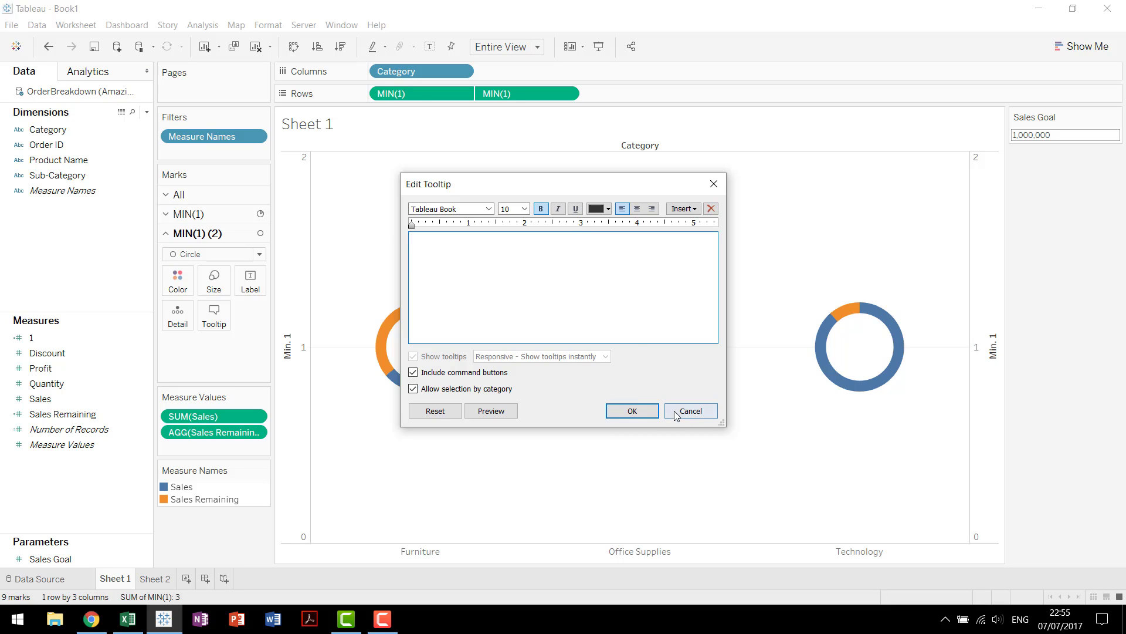
click(646, 413)
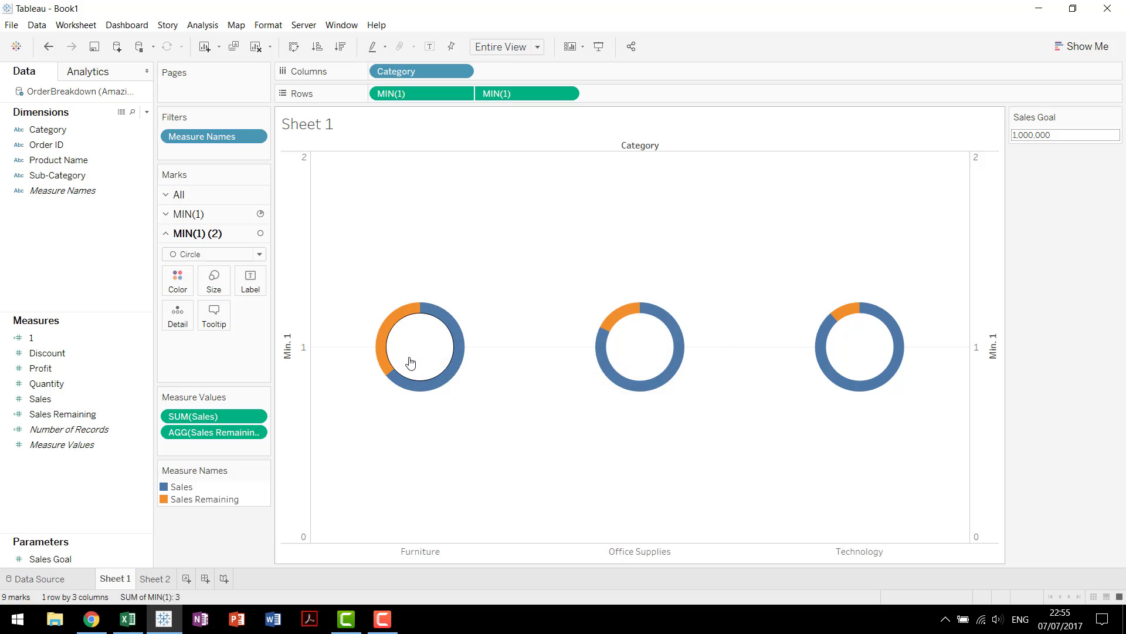
mouse_move(410, 362)
Hide the right Min. 1 axis header, the Category field label row and the category headers
right_click(993, 306)
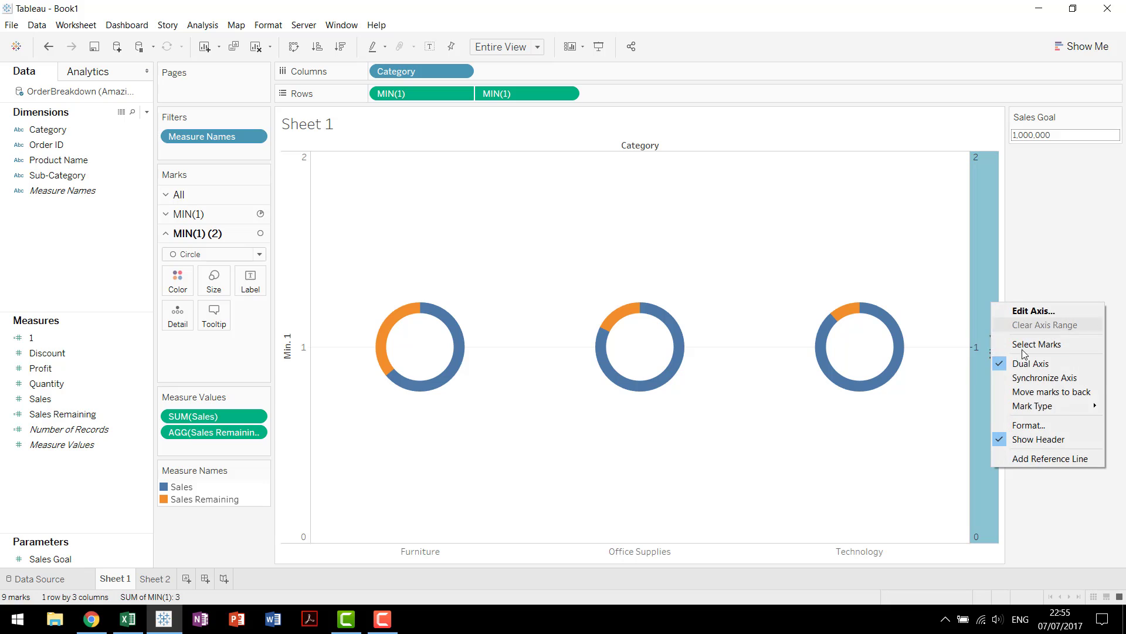
click(1034, 440)
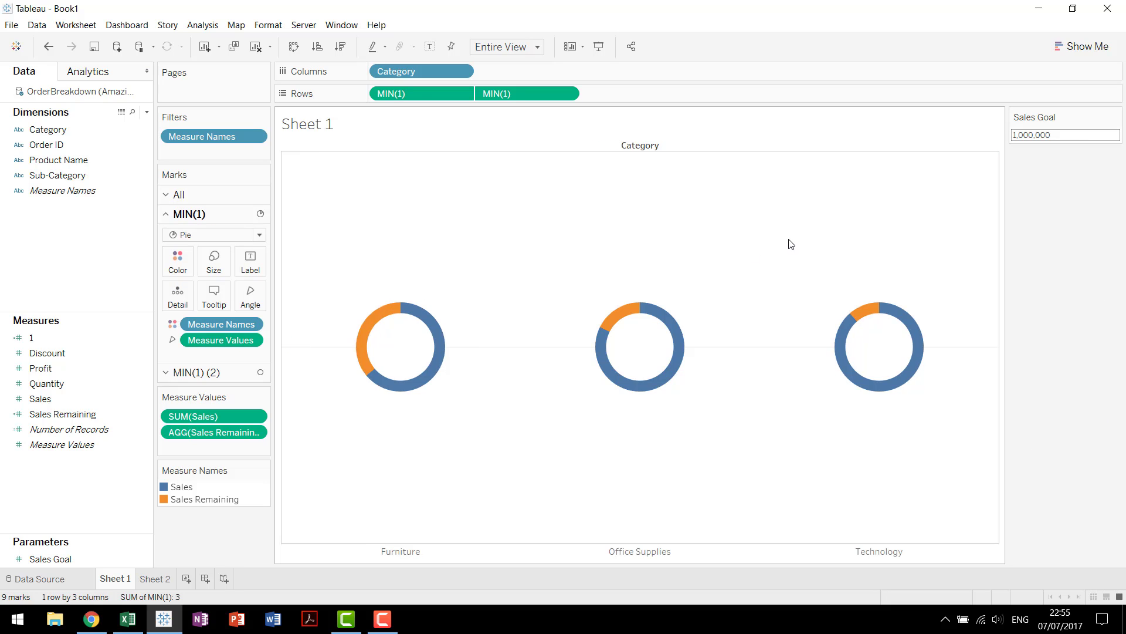
right_click(623, 147)
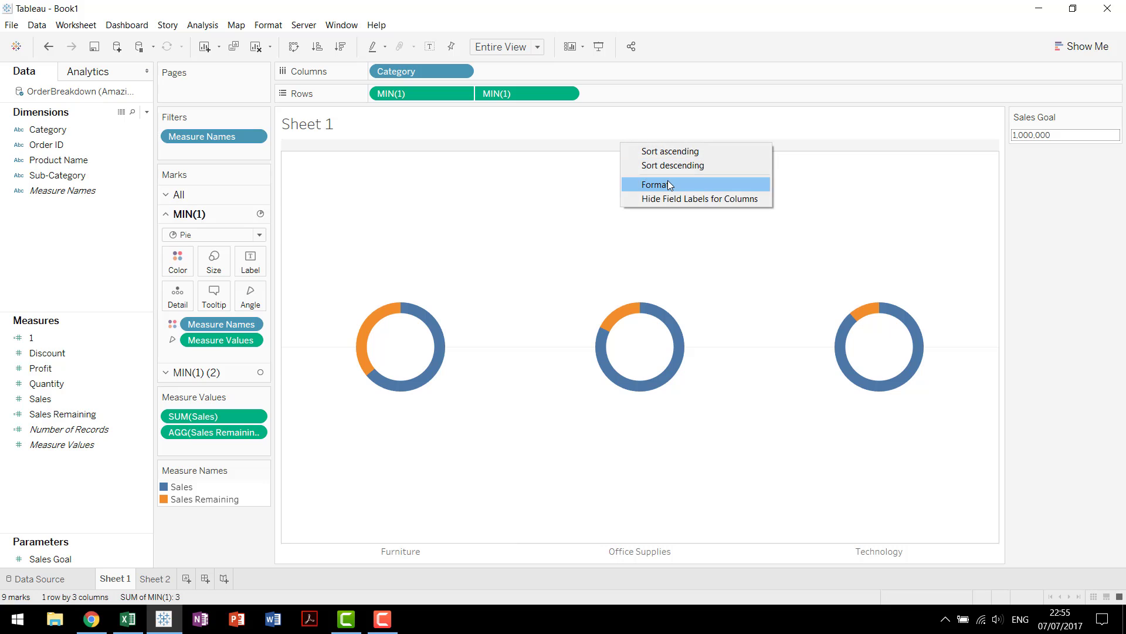
click(667, 180)
right_click(653, 150)
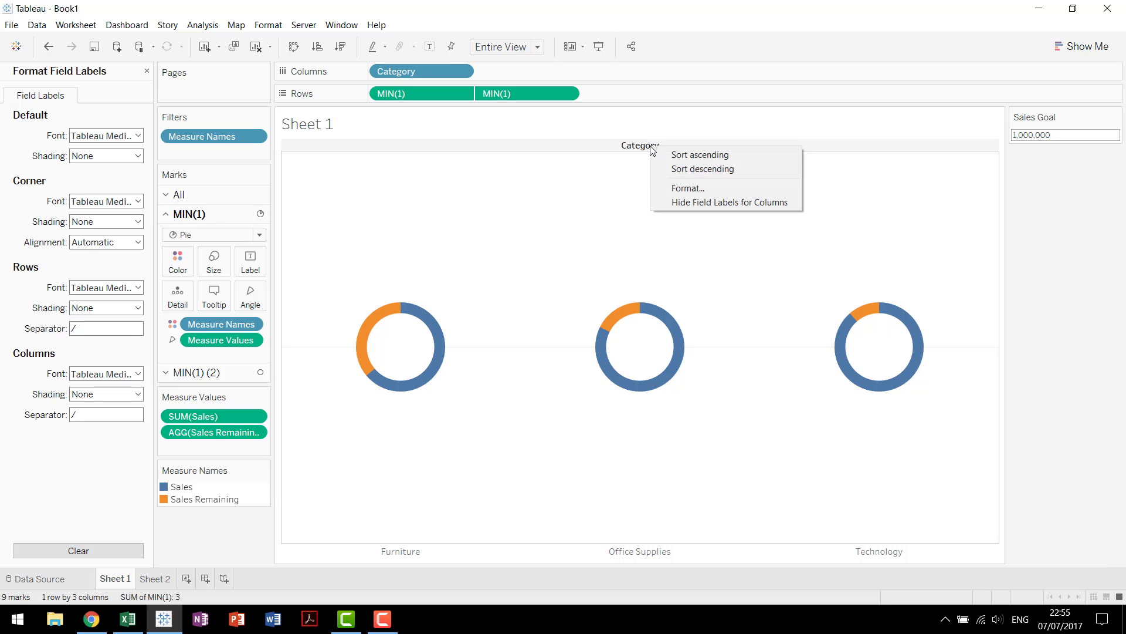
click(695, 204)
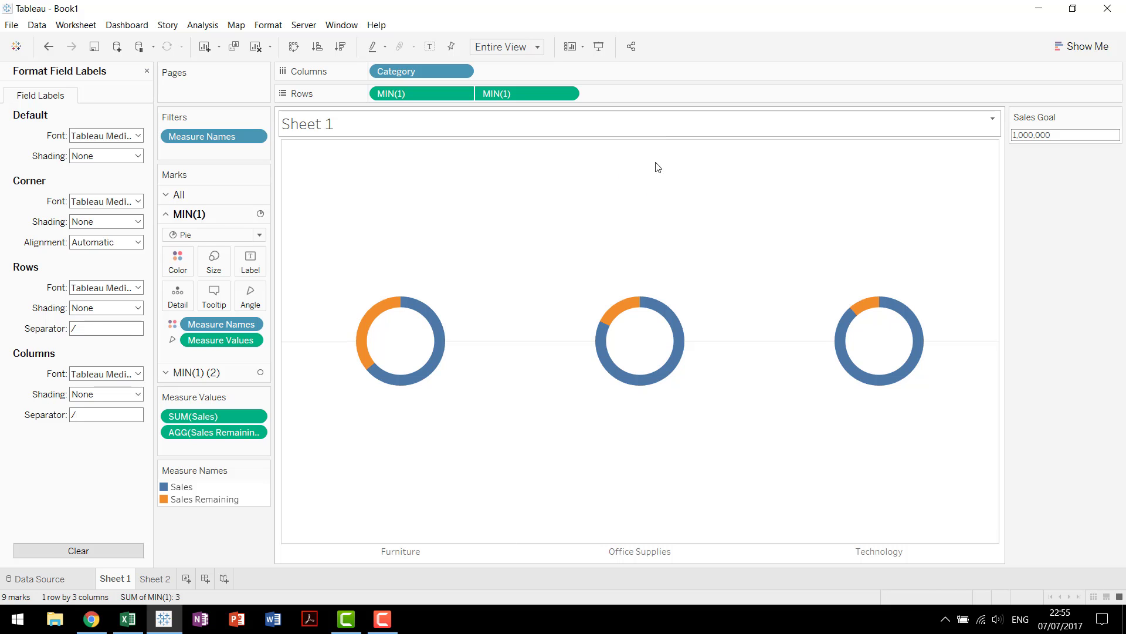
right_click(647, 552)
click(669, 510)
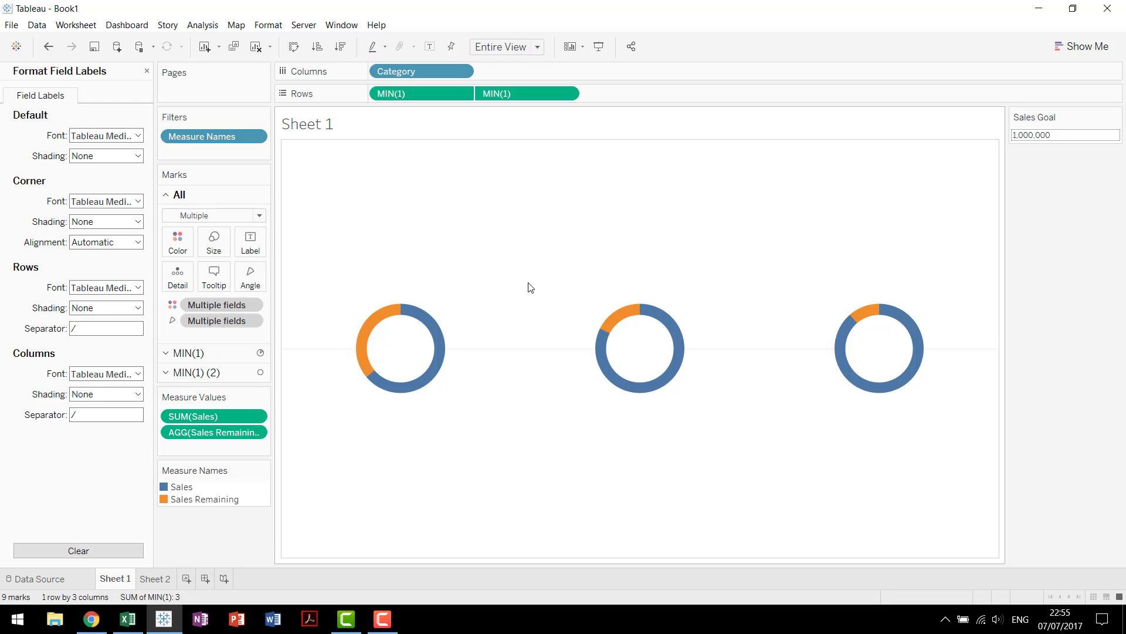
click(147, 71)
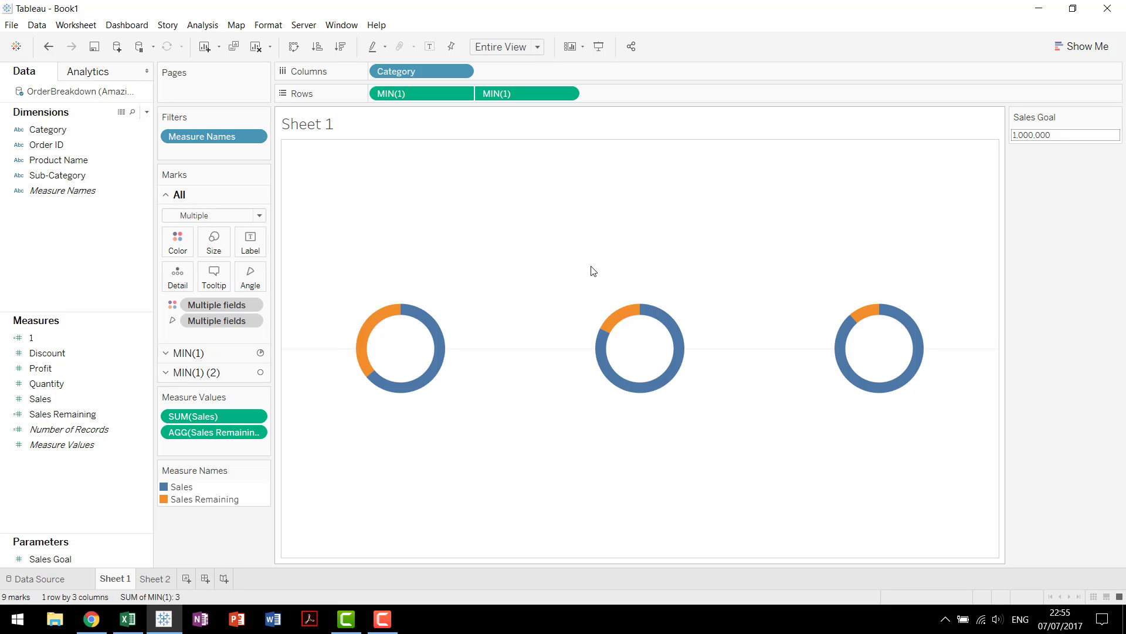
Set the worksheet's grid lines and zero lines to None
right_click(510, 241)
click(547, 296)
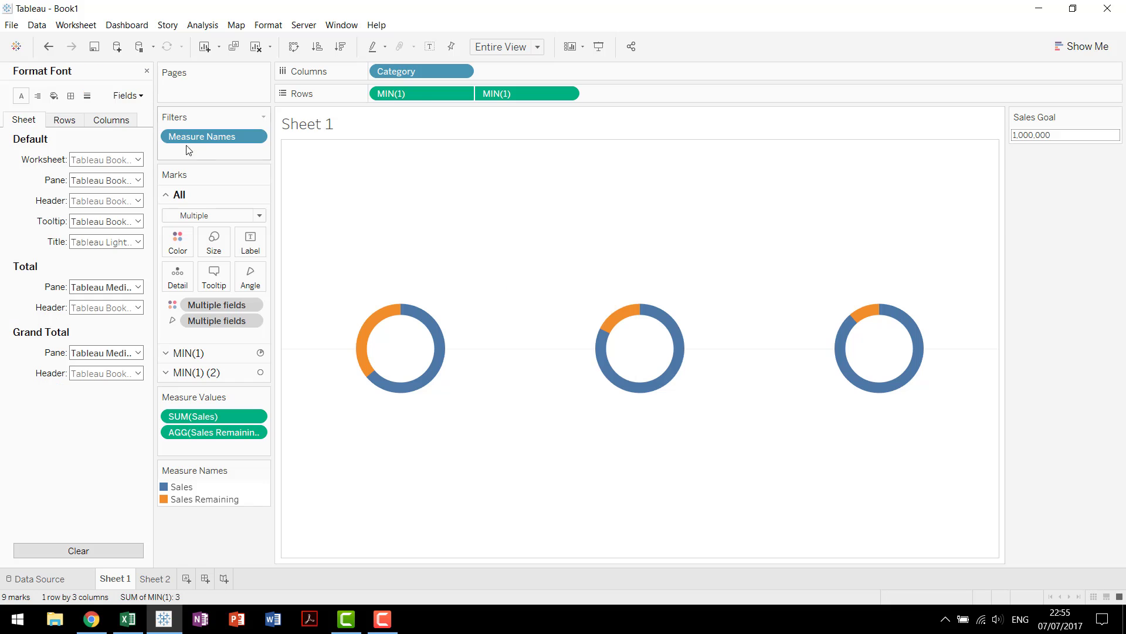
click(88, 96)
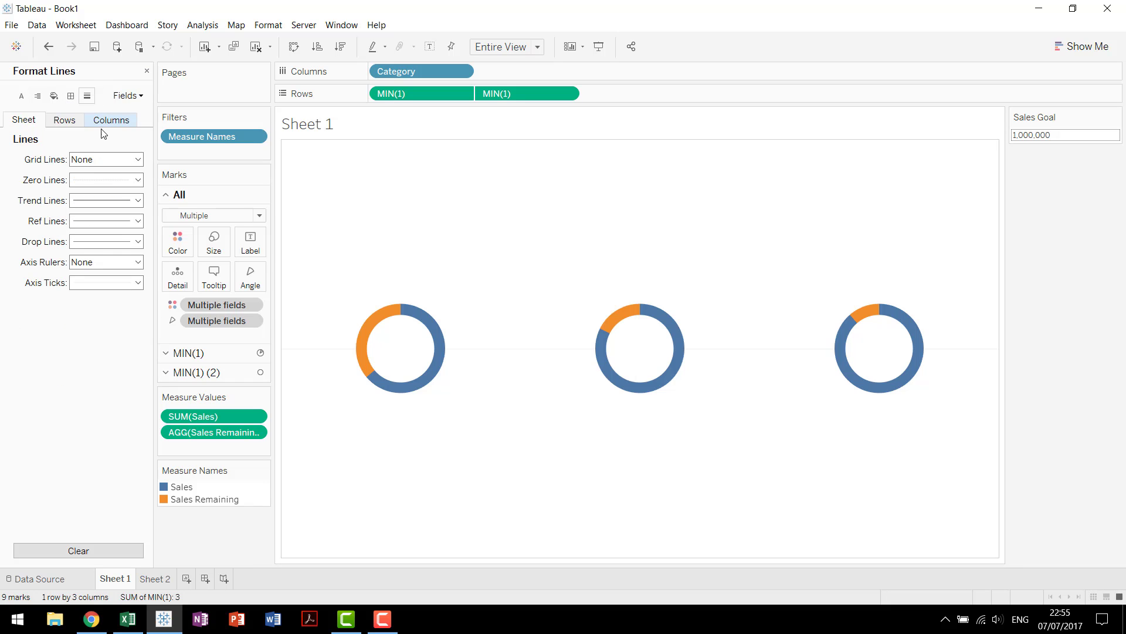
click(111, 160)
click(120, 189)
click(113, 162)
click(114, 163)
click(124, 176)
click(87, 182)
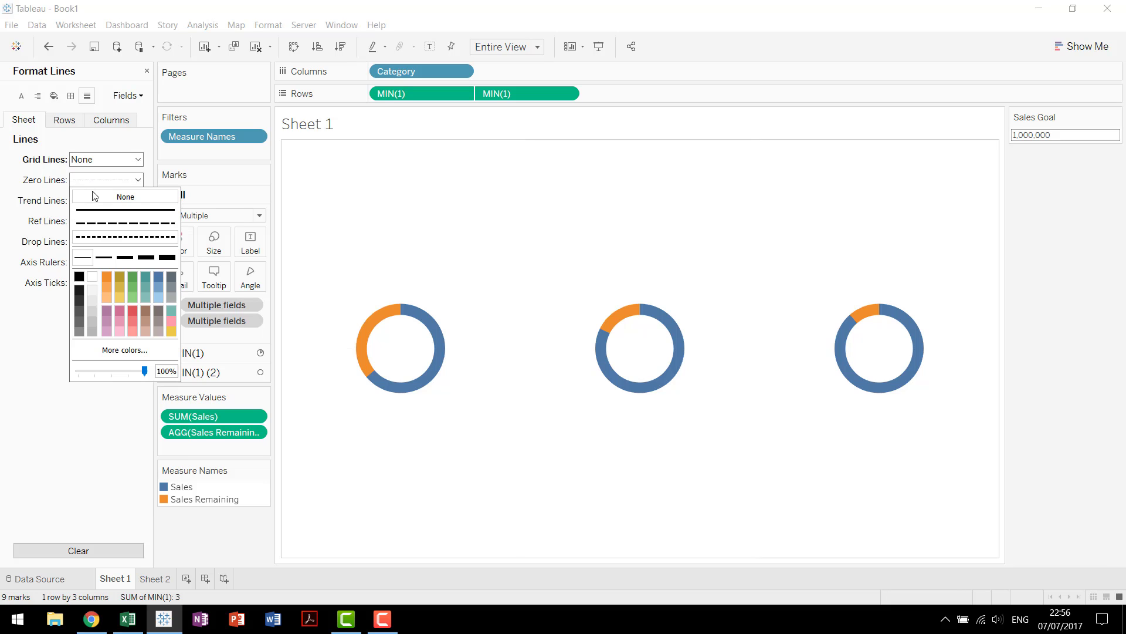
click(117, 195)
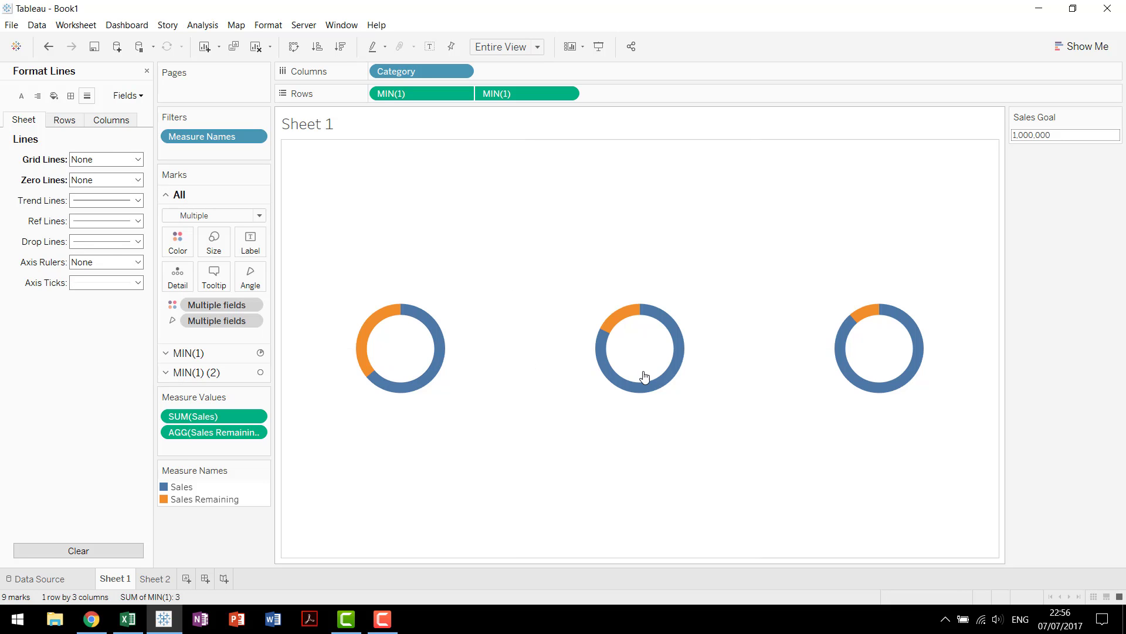
click(147, 71)
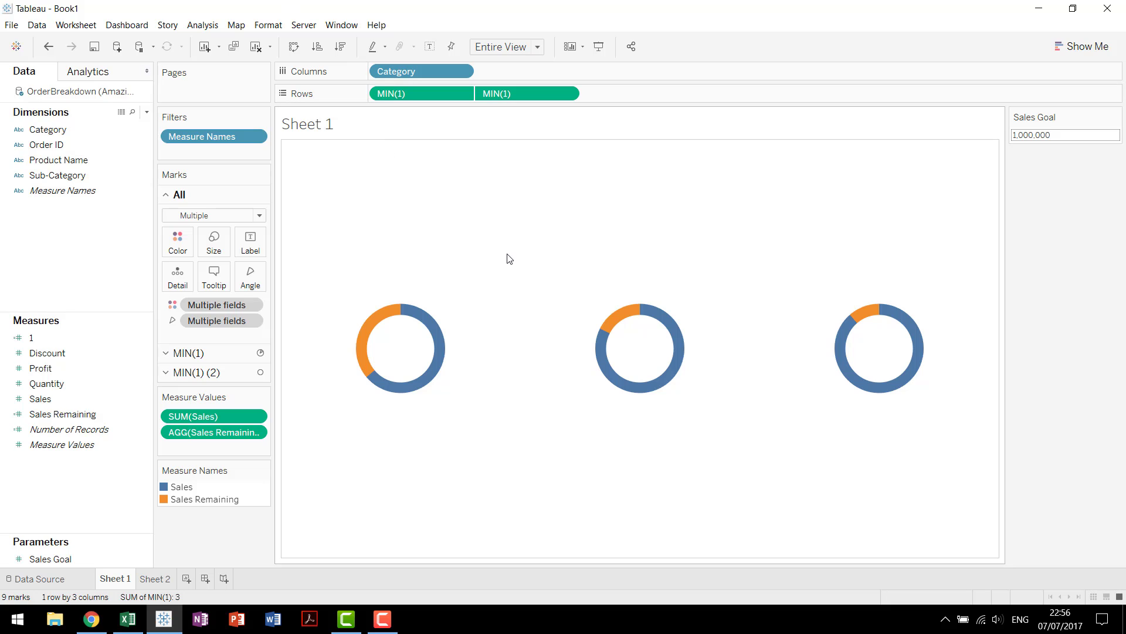
Label the pie layer with Category, aligned top centre above each donut
click(193, 353)
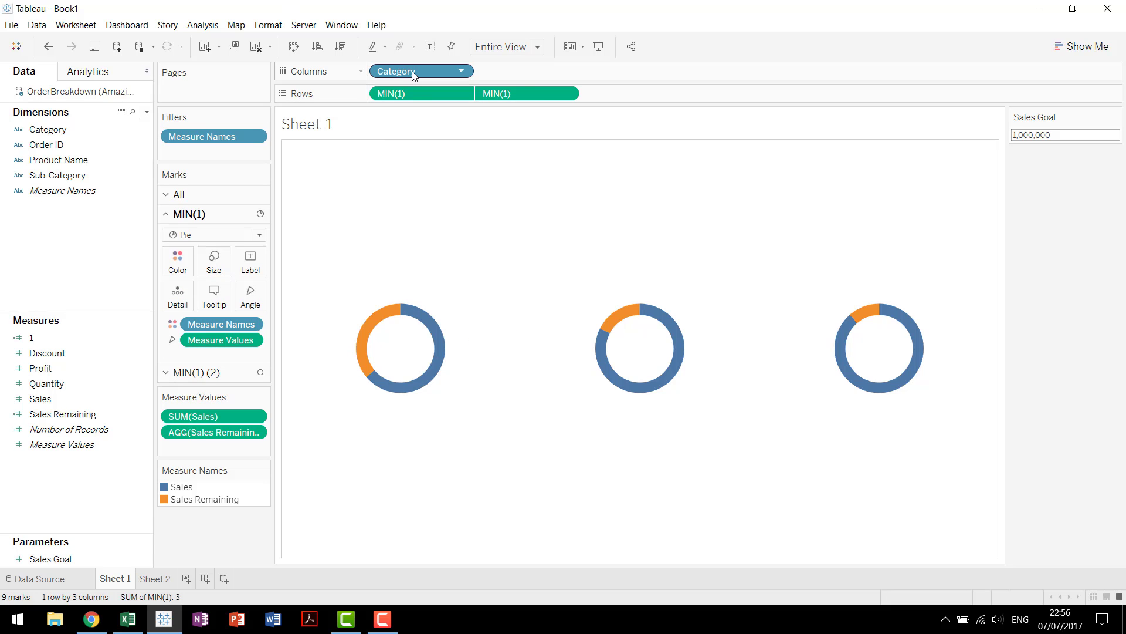
drag(412, 71, 252, 264)
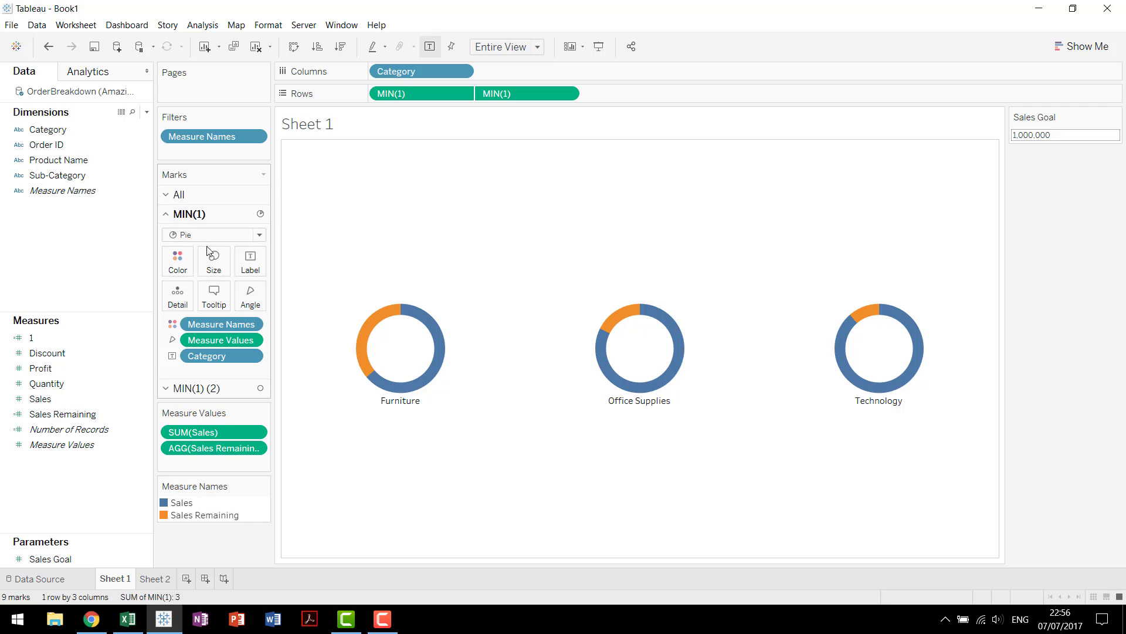
click(251, 273)
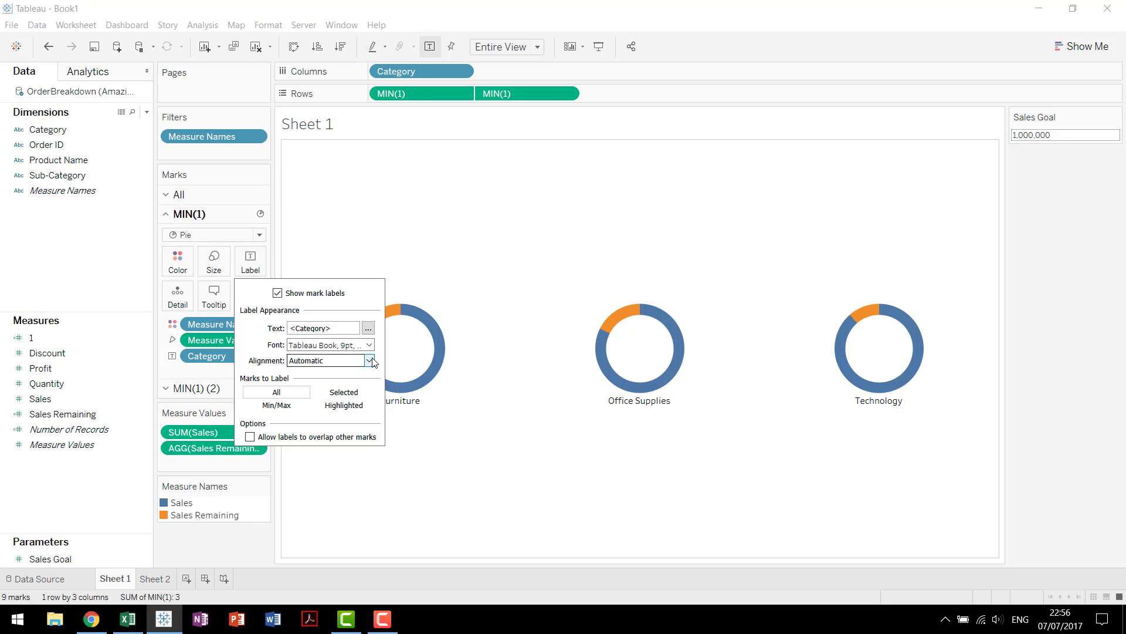
click(369, 361)
click(339, 413)
click(323, 411)
click(337, 465)
click(454, 225)
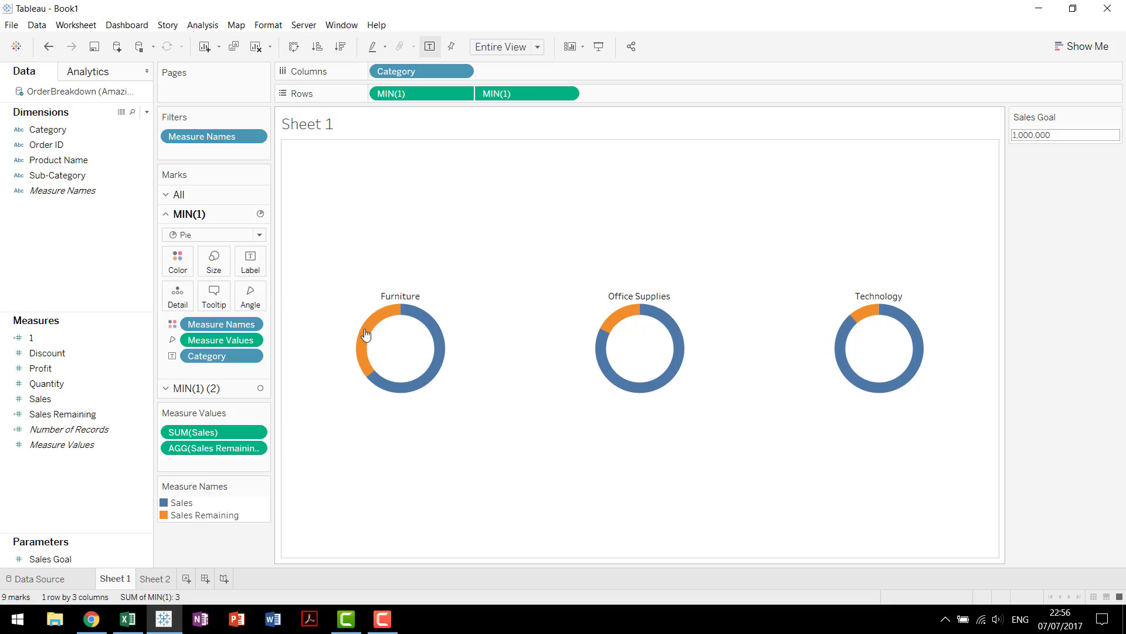
Make the category labels 16-point bold
click(250, 259)
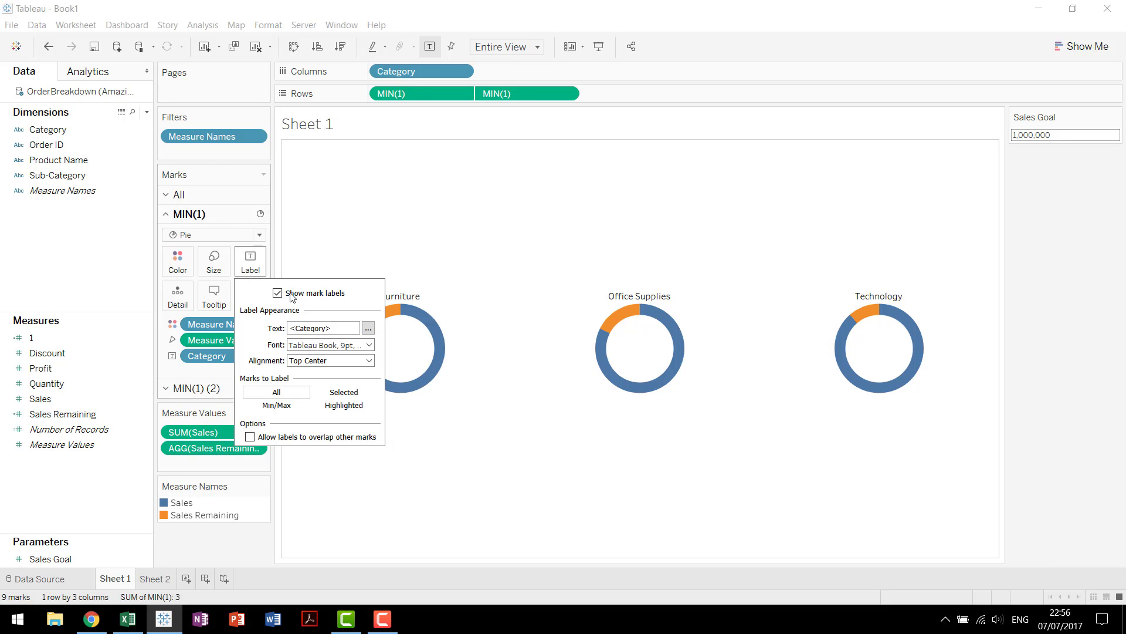
click(352, 345)
click(321, 383)
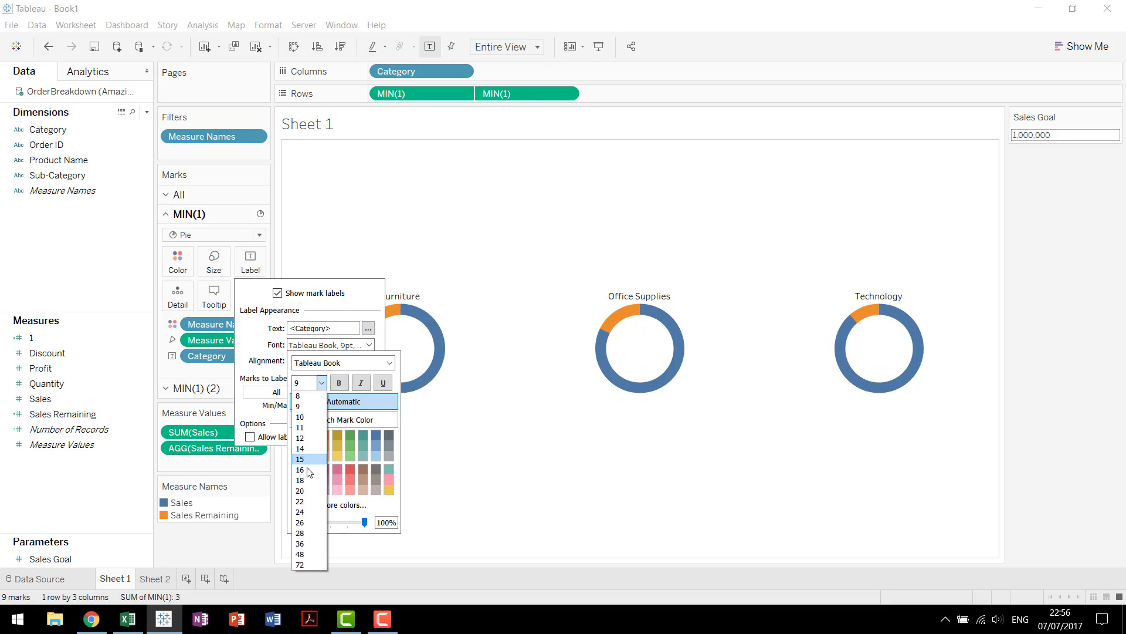
click(307, 468)
click(339, 383)
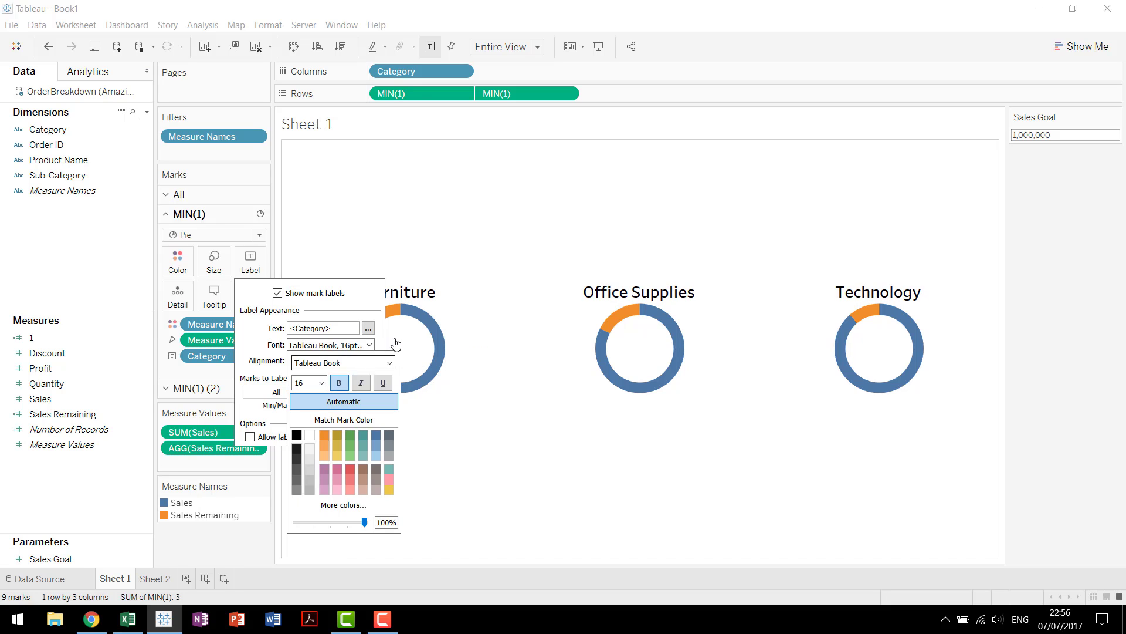
click(468, 223)
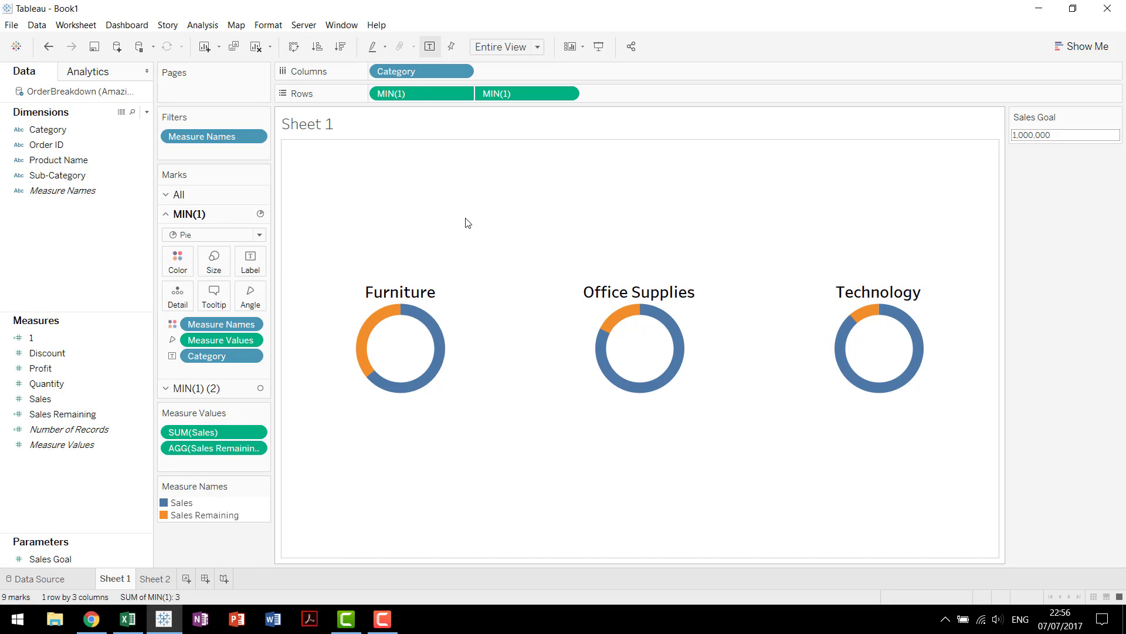
click(213, 388)
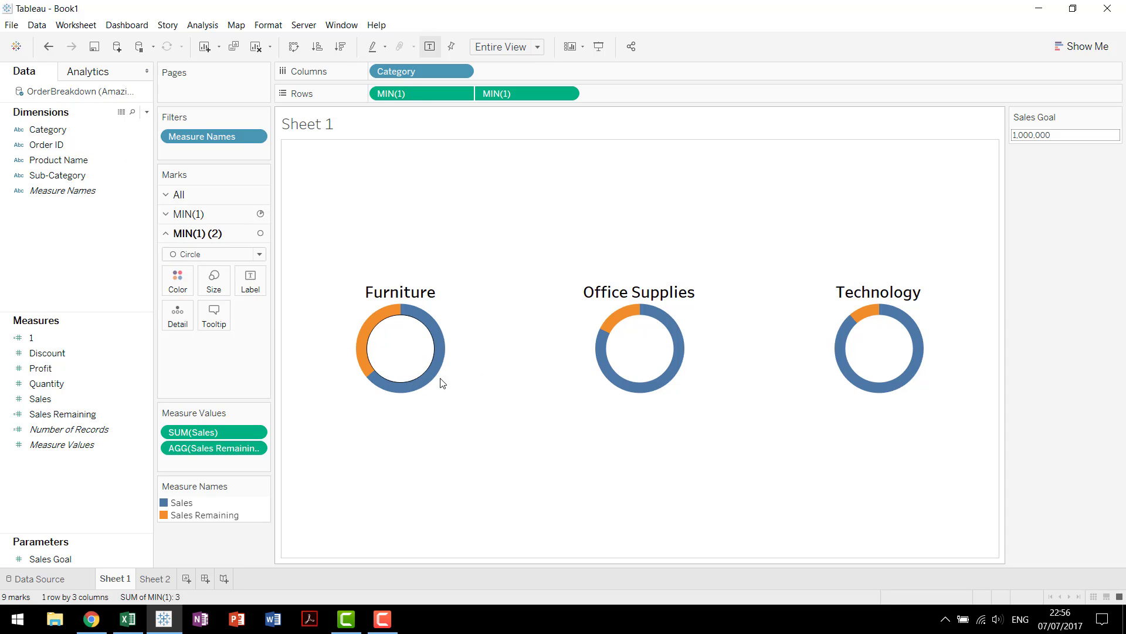
key(alt+Tab)
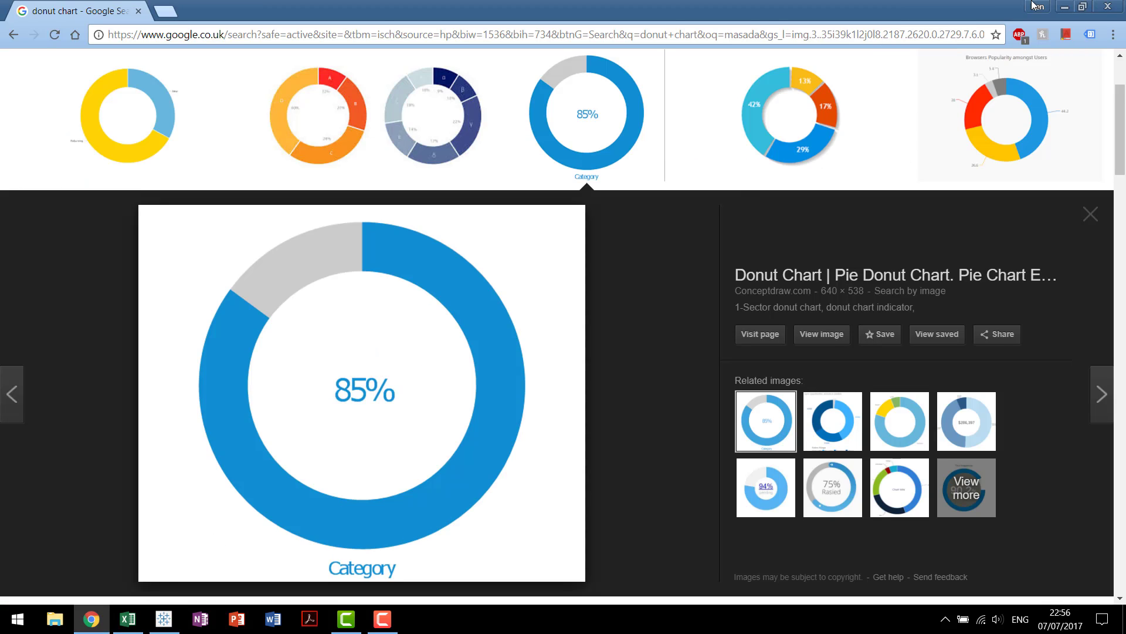
click(1064, 6)
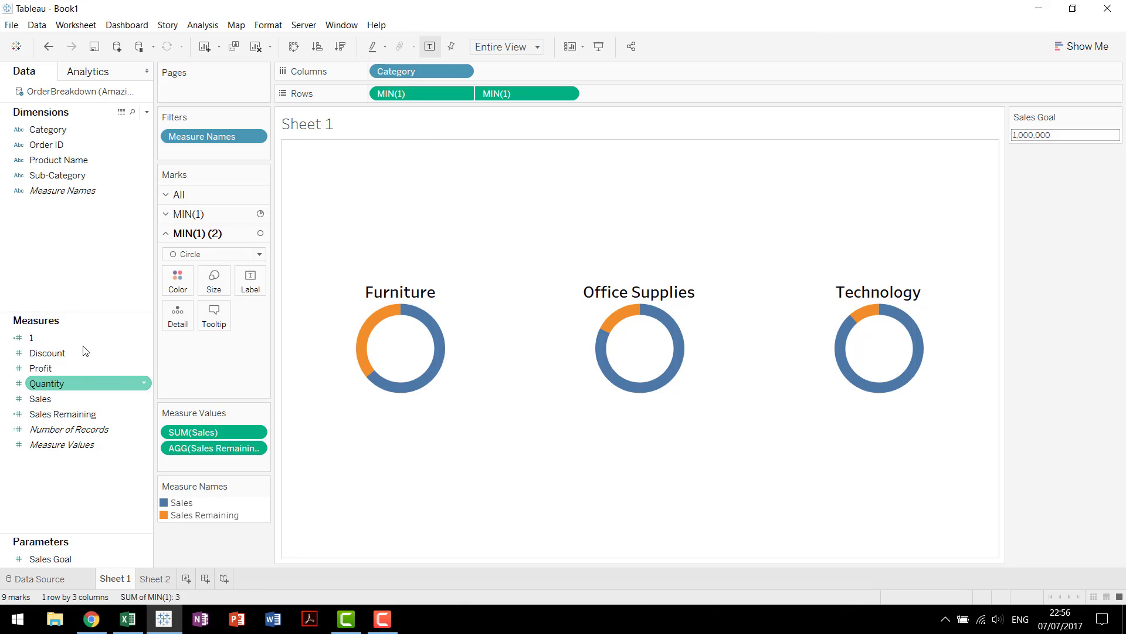
Create the calculated field Percent of Total as SUM([Sales]) / [Sales Goal]
right_click(91, 485)
click(106, 481)
text(Percent of Total)
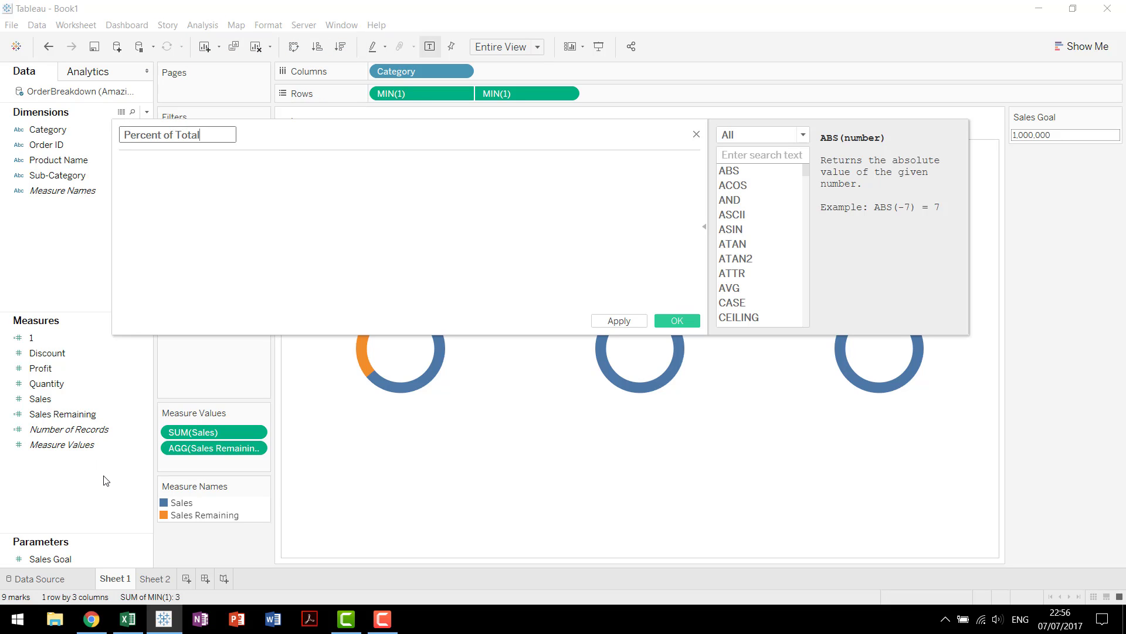
key(Tab)
text(sum(sales)
key(Return)
text(/ sales)
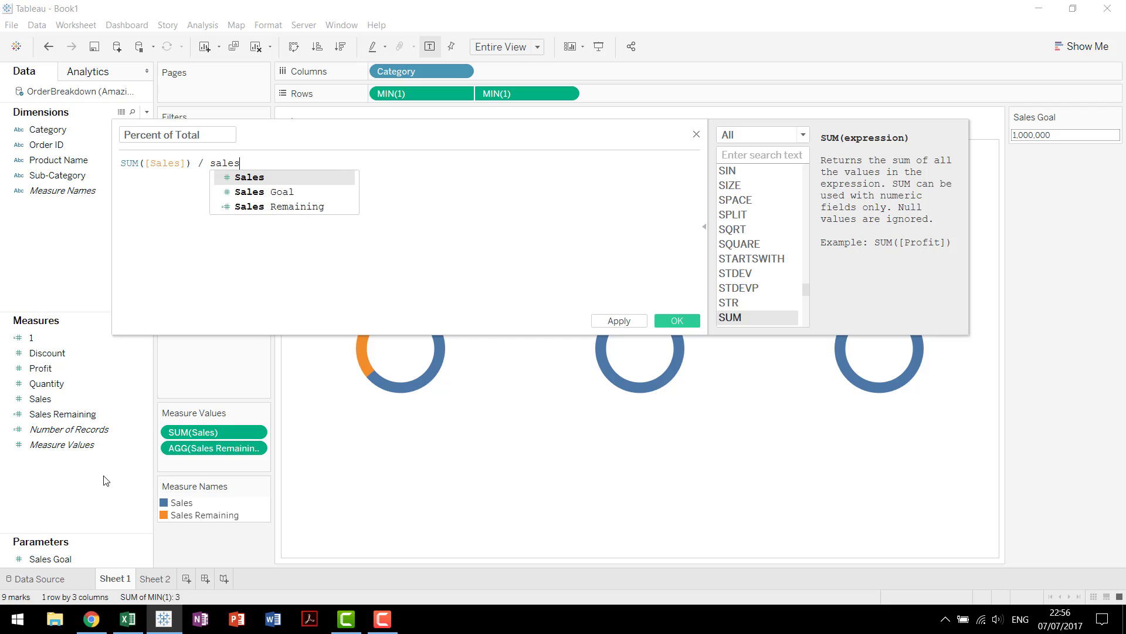
key(Down)
key(Return)
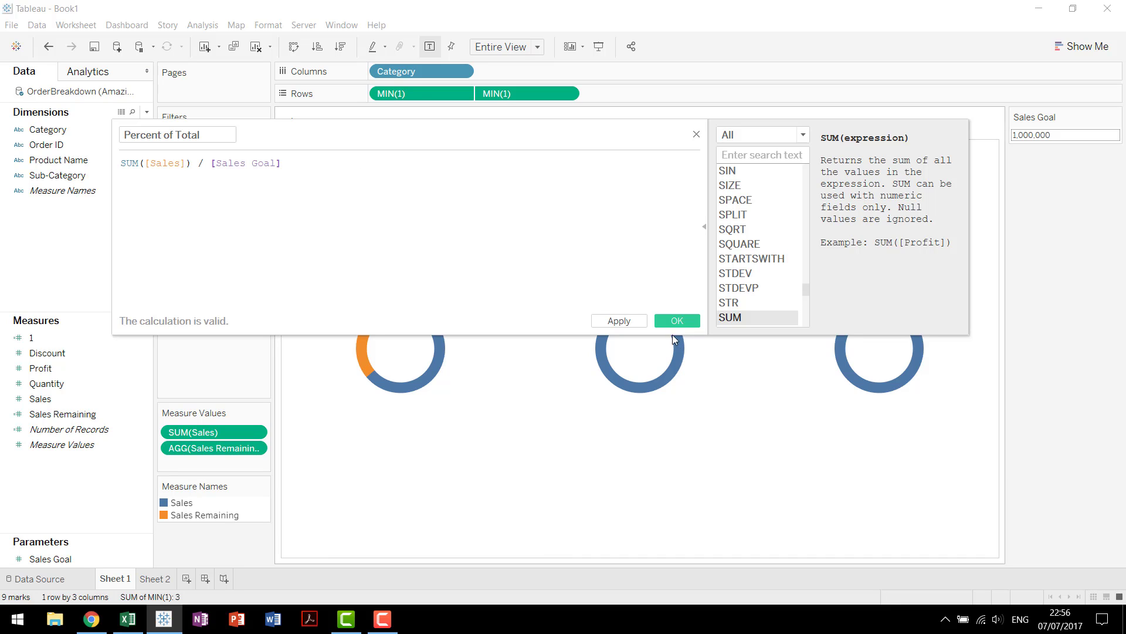
click(671, 322)
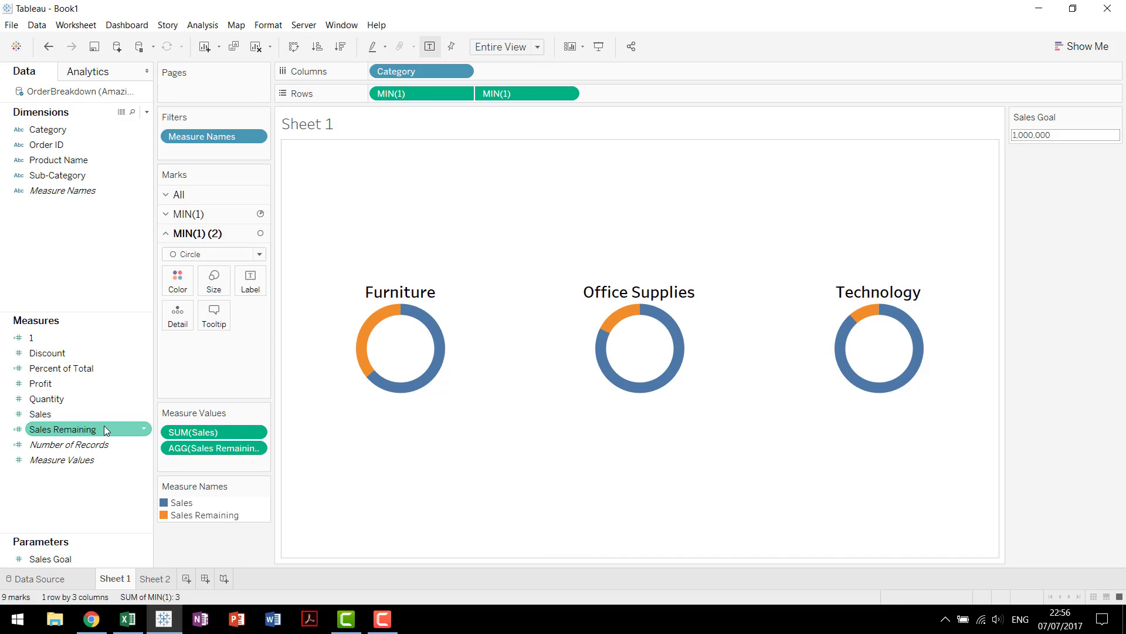
Set Percent of Total's default number format to percentage with one decimal place
right_click(83, 365)
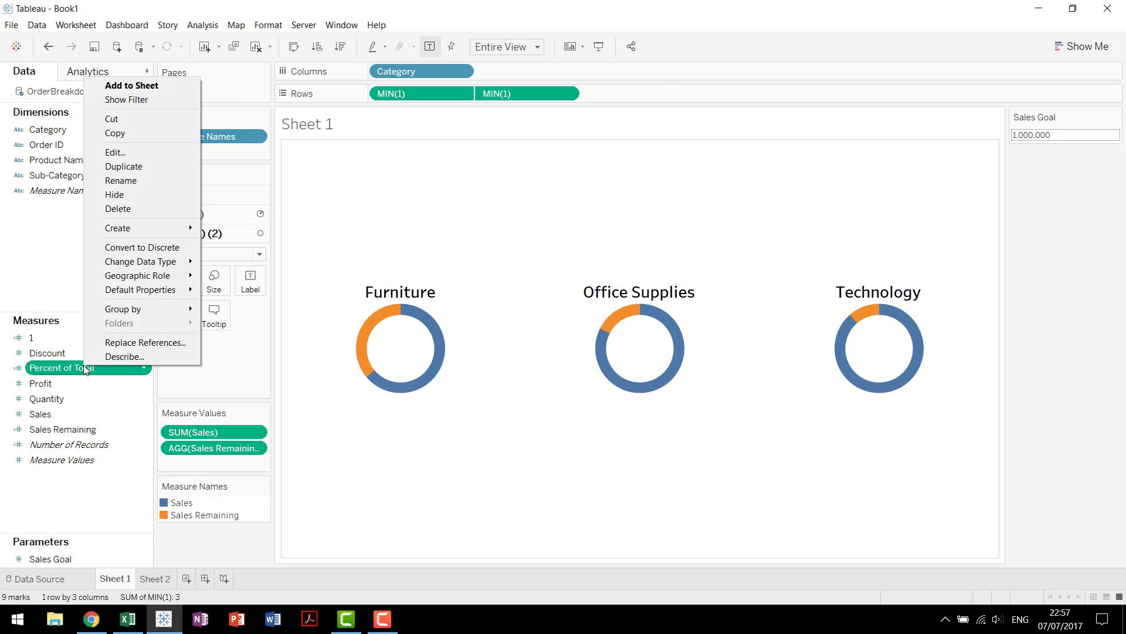
mouse_move(157, 296)
click(250, 319)
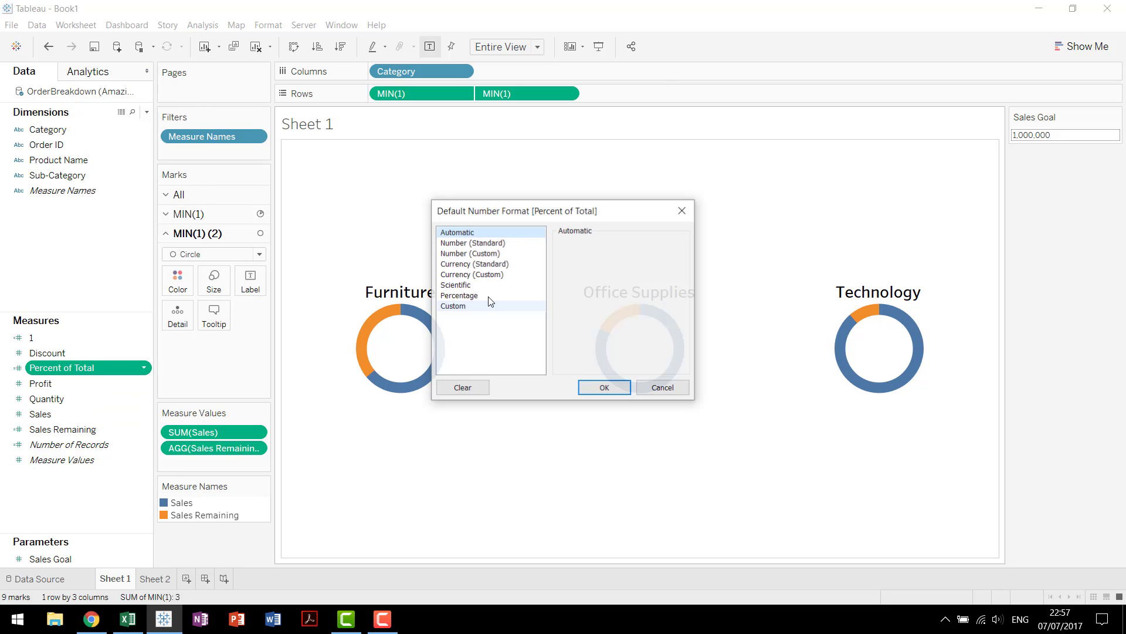
click(498, 295)
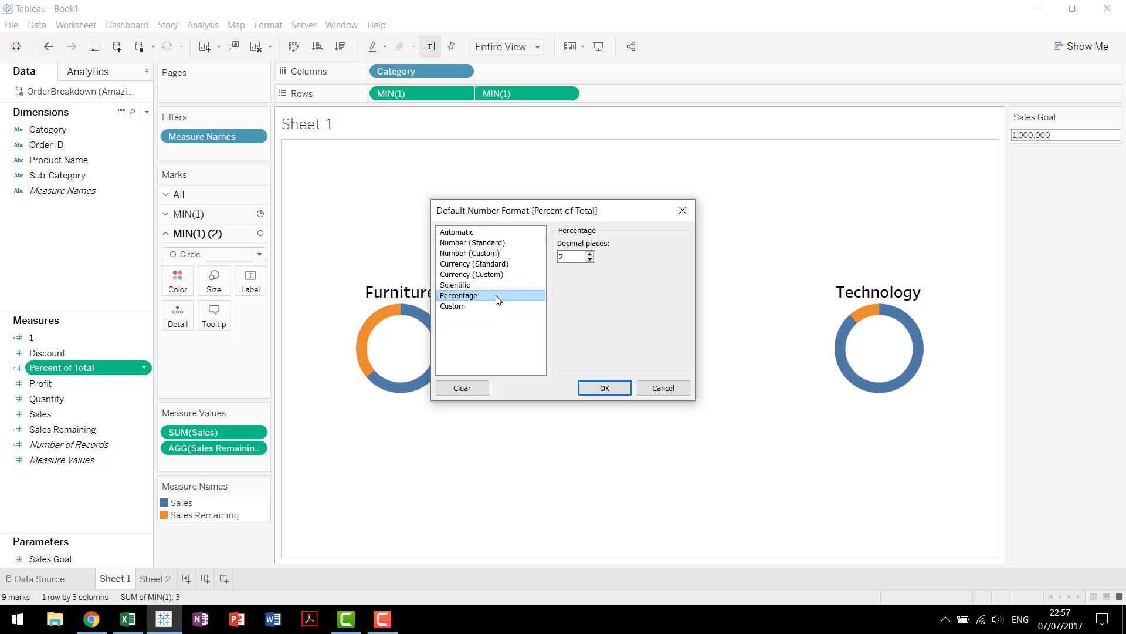
click(593, 261)
click(604, 388)
Label the inner circles with Percent of Total, middle-centred at 14 point
drag(62, 368, 250, 286)
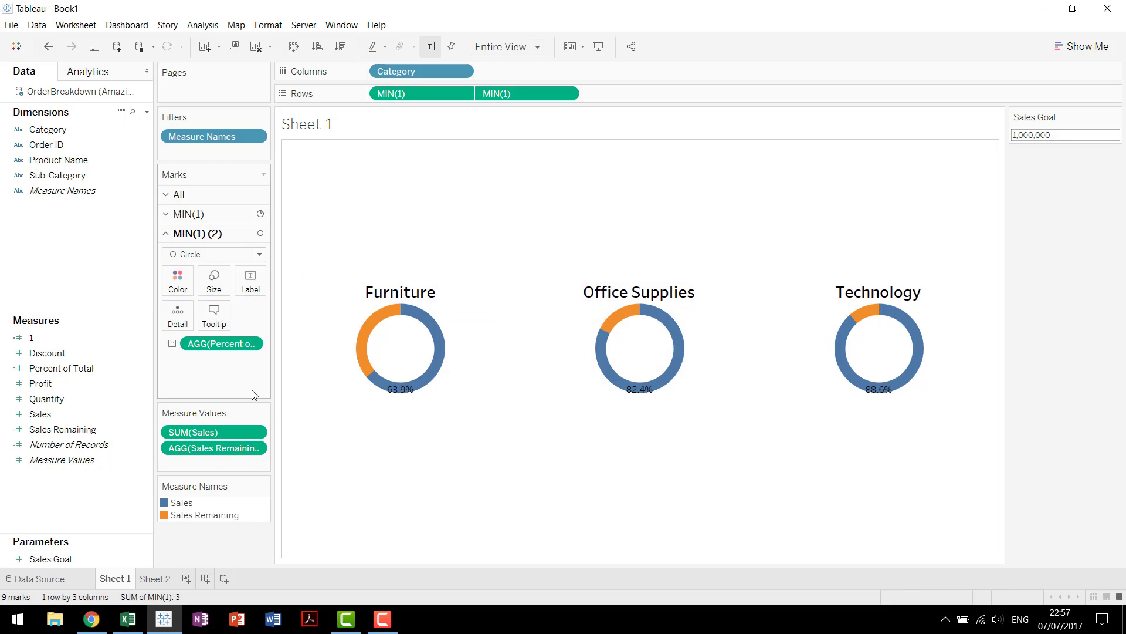
click(250, 292)
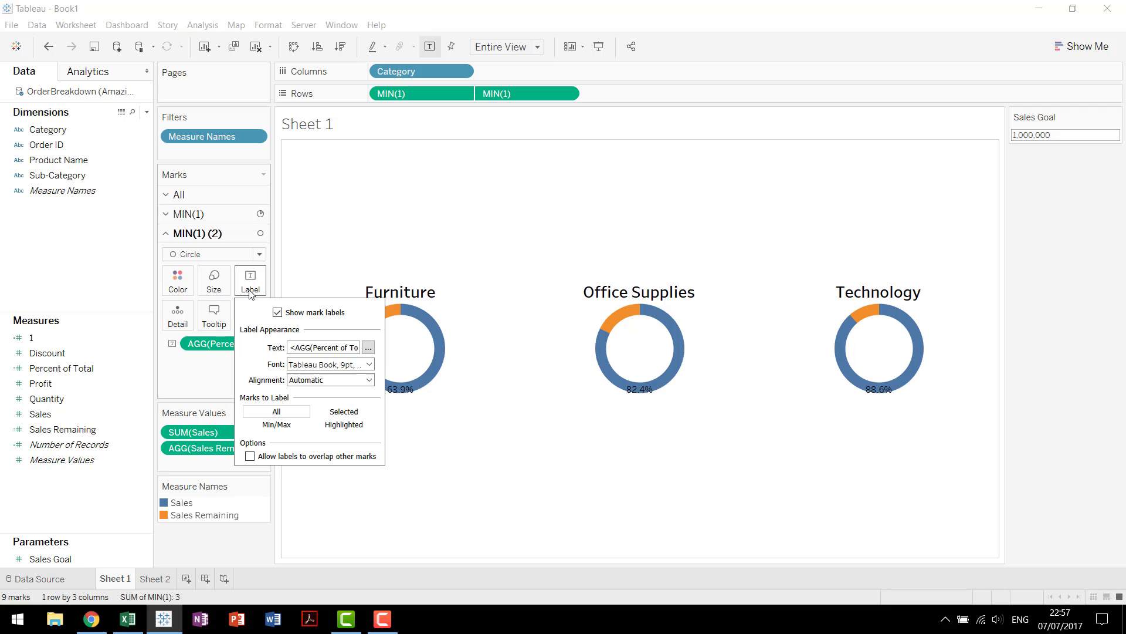
click(370, 380)
click(323, 431)
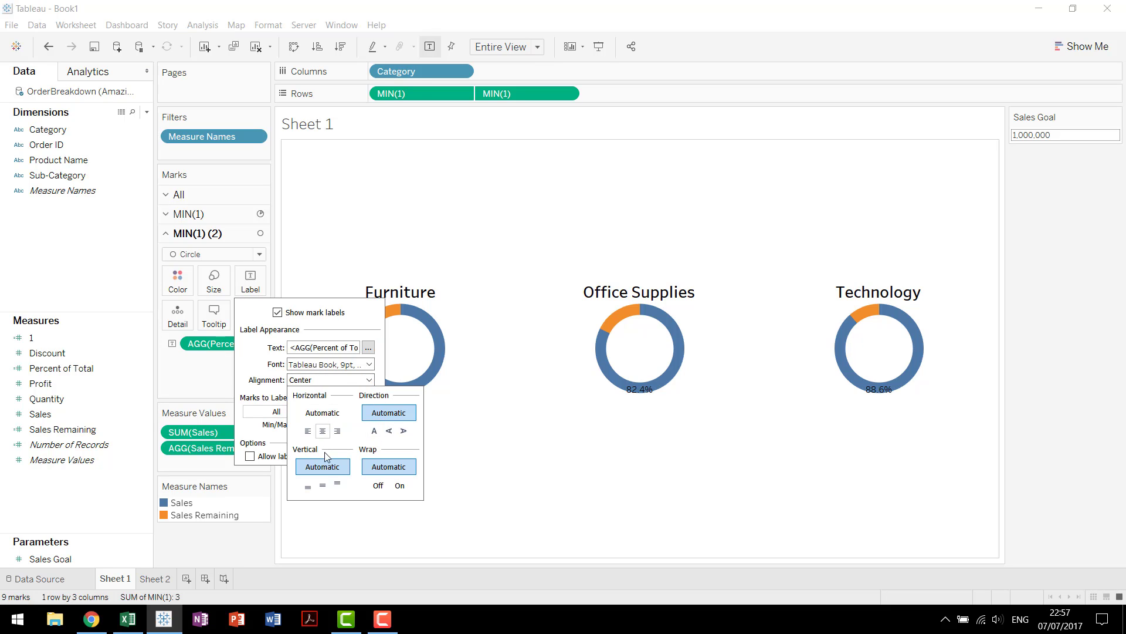
click(324, 486)
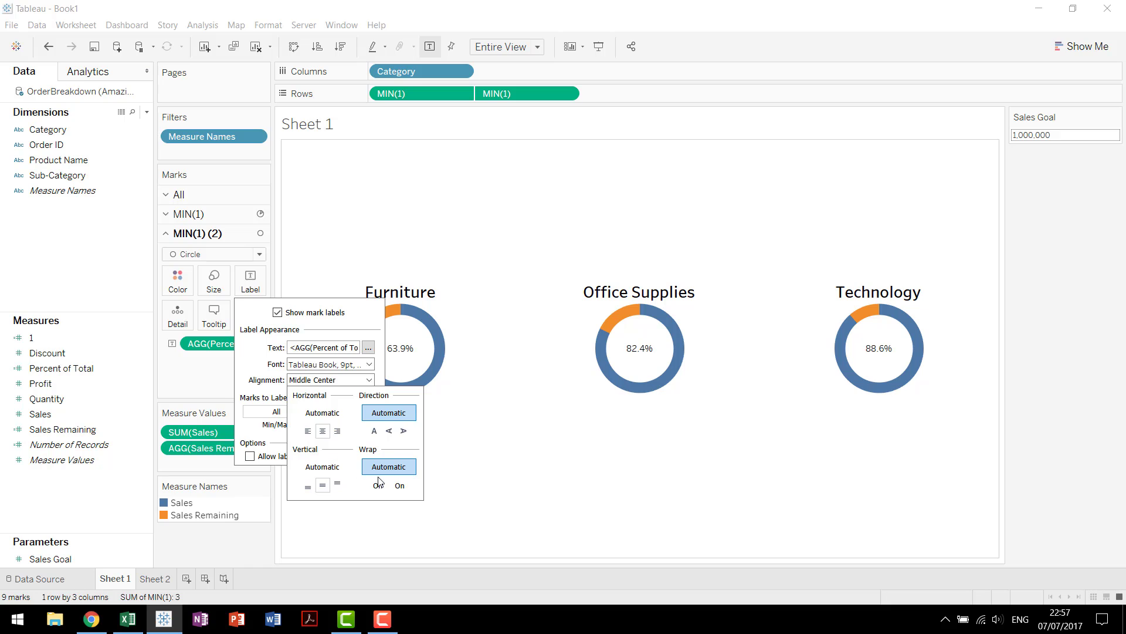
click(369, 364)
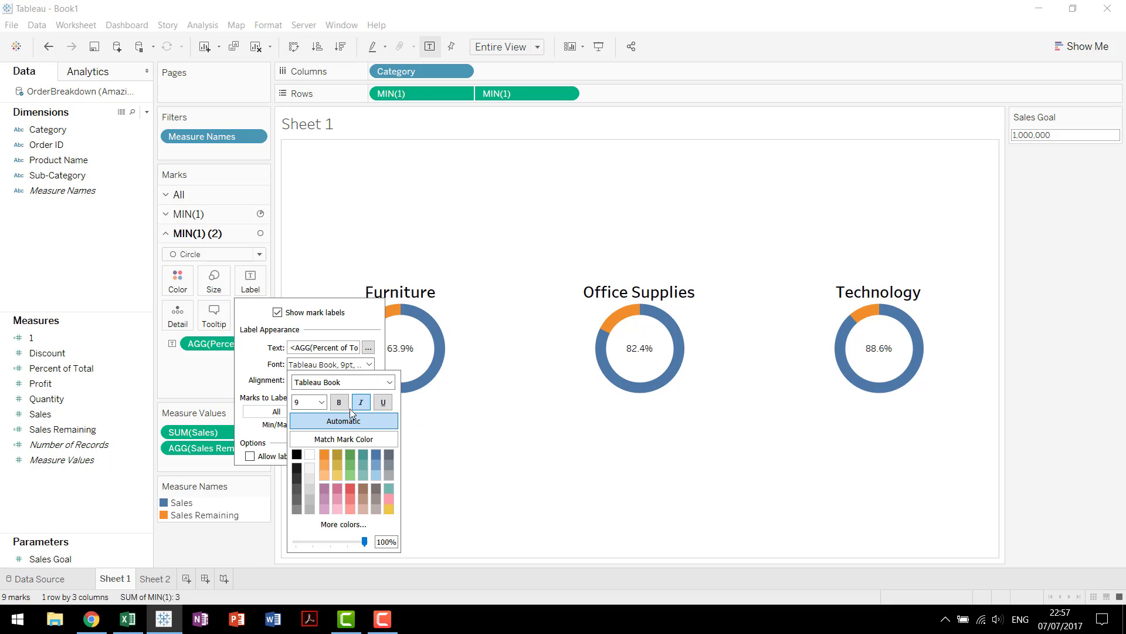
click(321, 403)
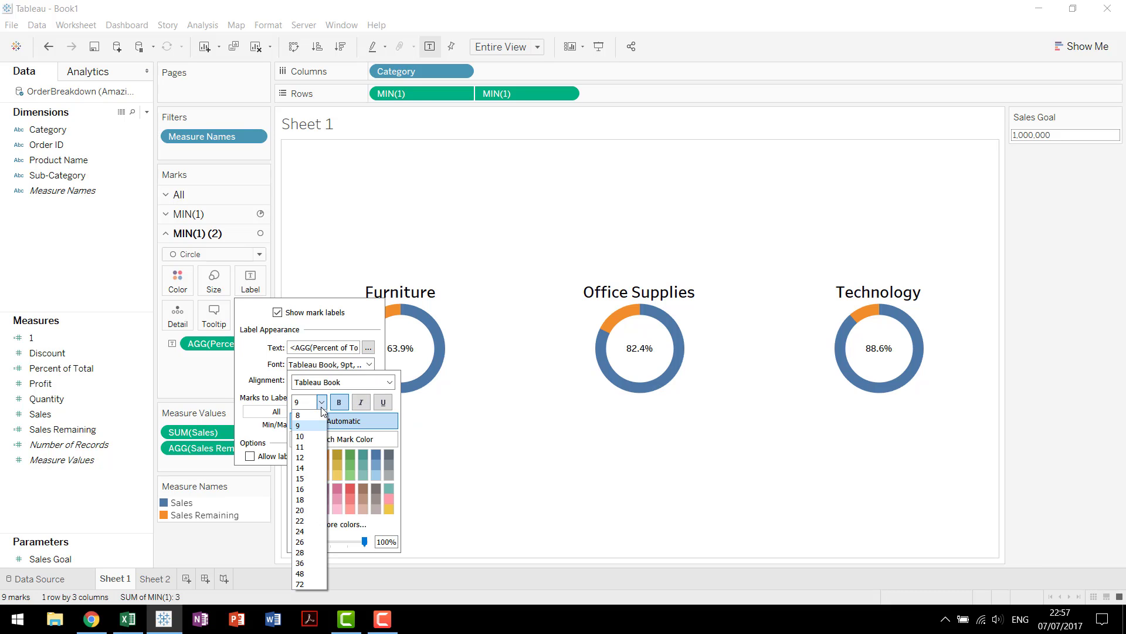
click(319, 464)
click(503, 355)
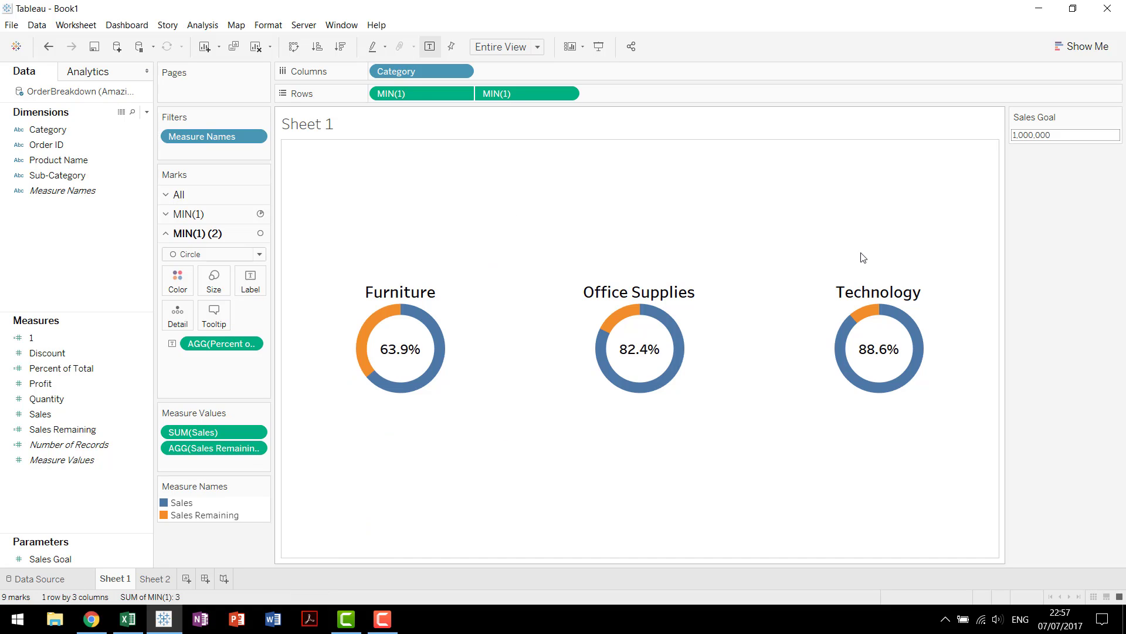
Rename the Sheet 1 worksheet to 'Donut Chart'
double_click(118, 579)
text(Donut Chart)
key(Return)
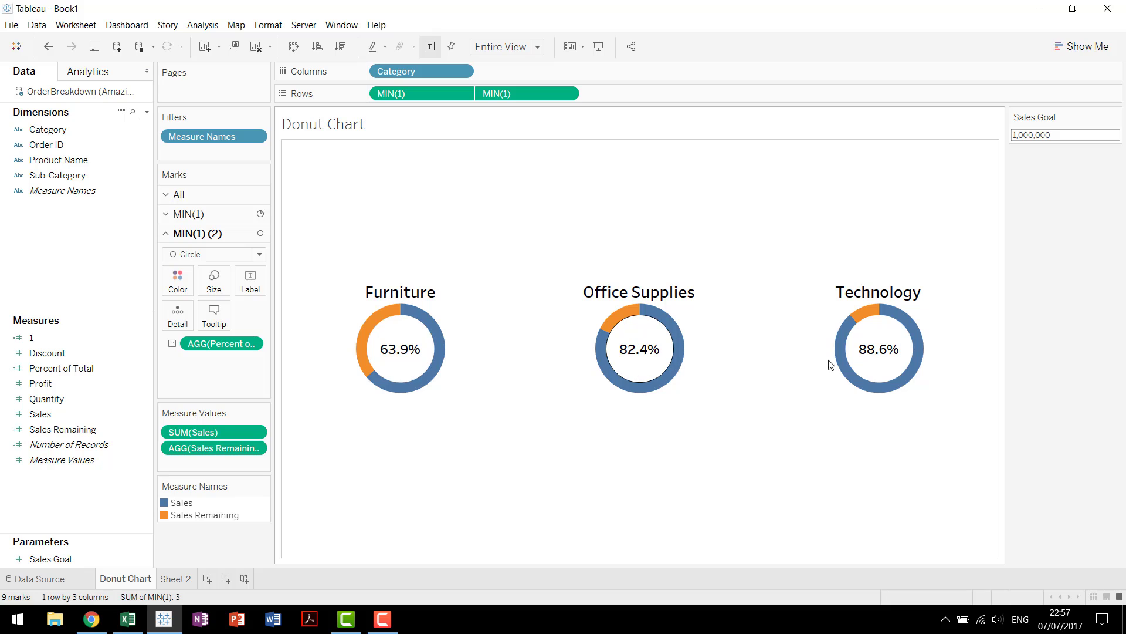
Rename the Percent of Total field to 'Percent to Plan'
right_click(104, 368)
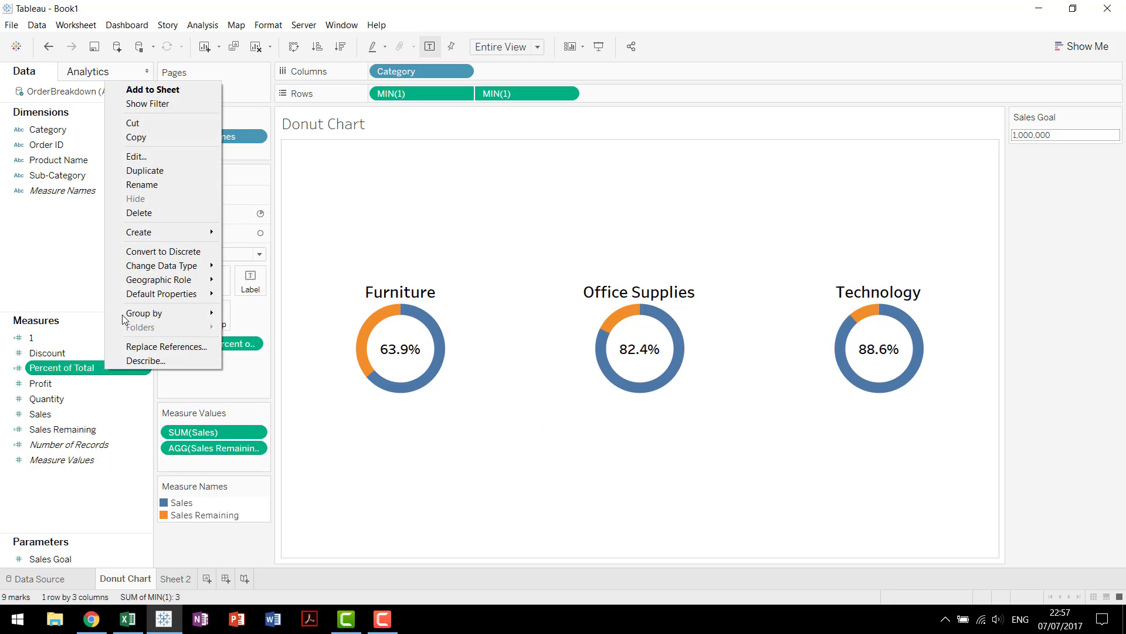
click(146, 190)
text(Percent to P)
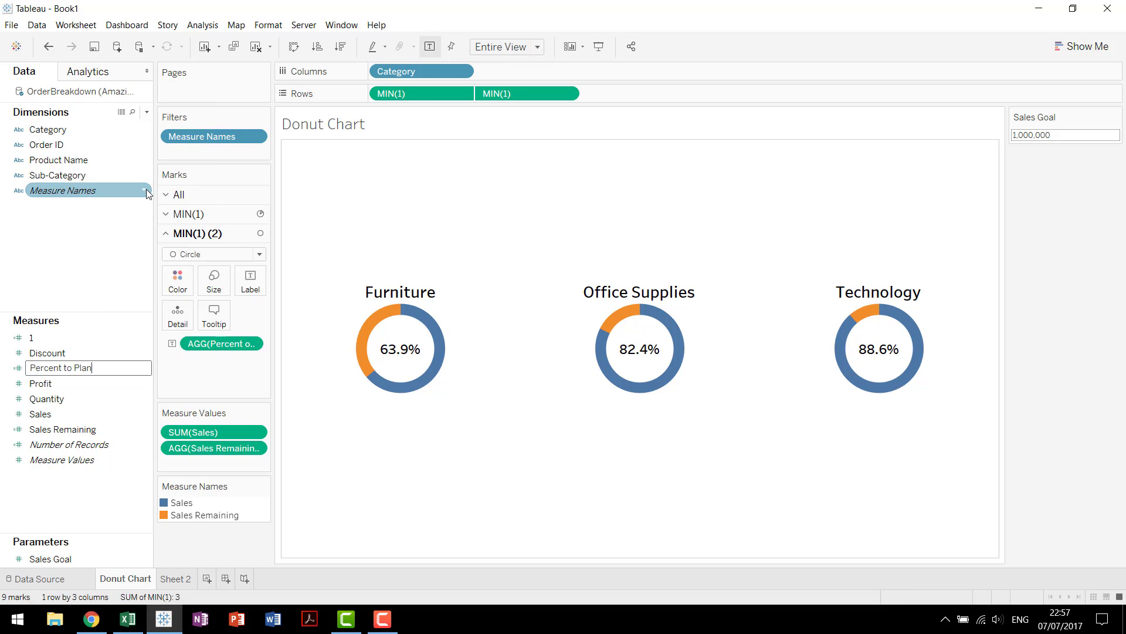
text(lan)
key(Return)
mouse_move(441, 362)
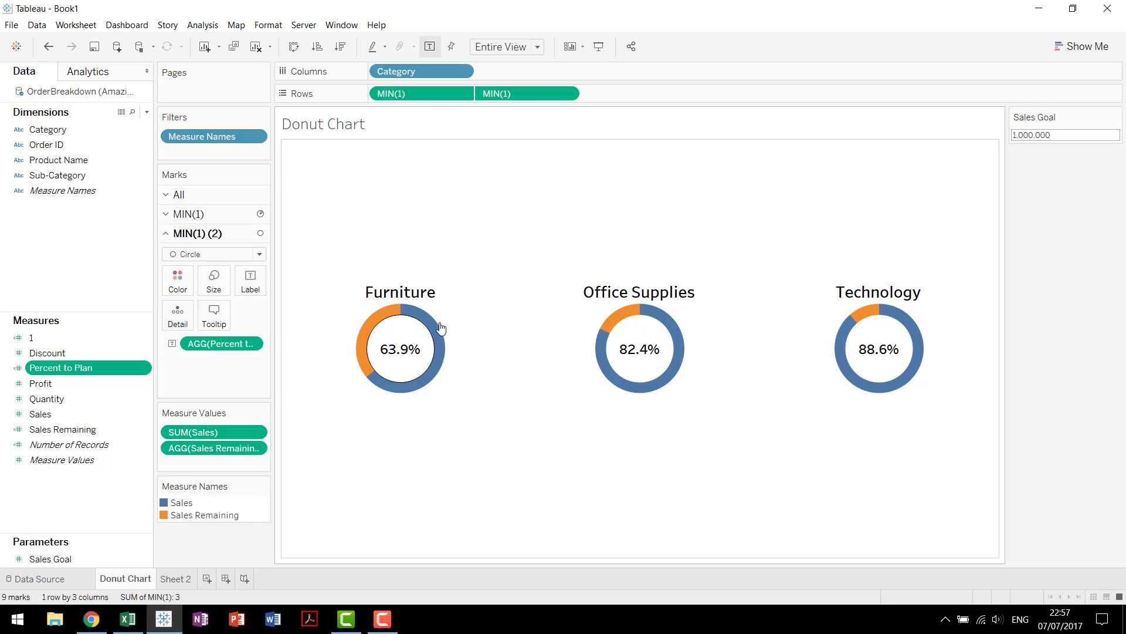
Delete the Category and Min. 1 lines from the pie layer's tooltip, keeping measure name and value
mouse_move(364, 359)
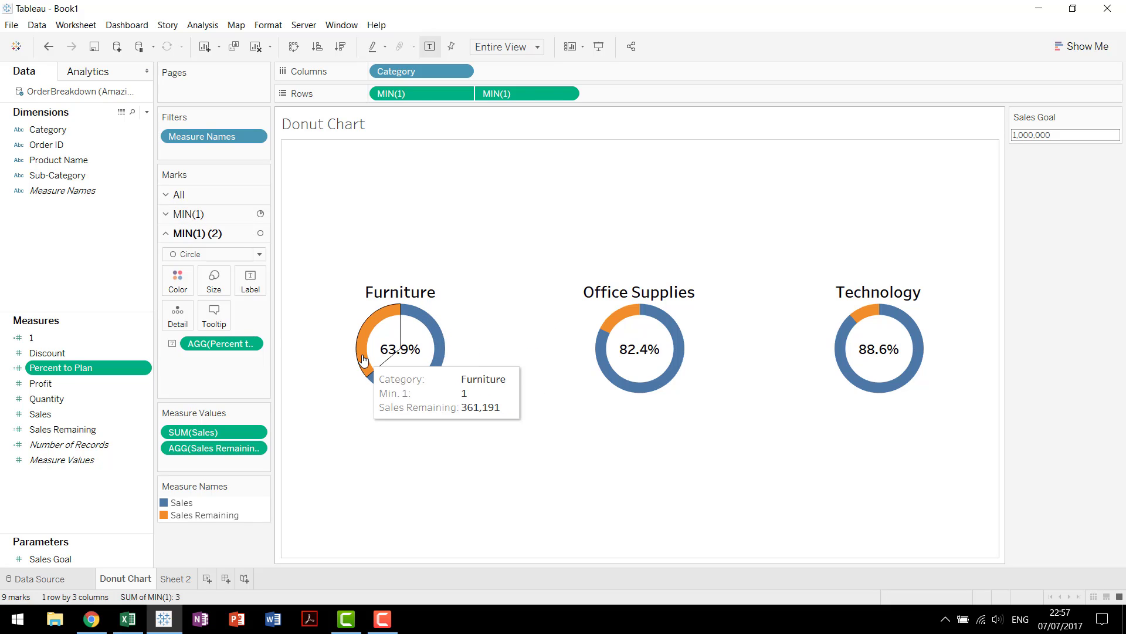
click(225, 214)
click(214, 296)
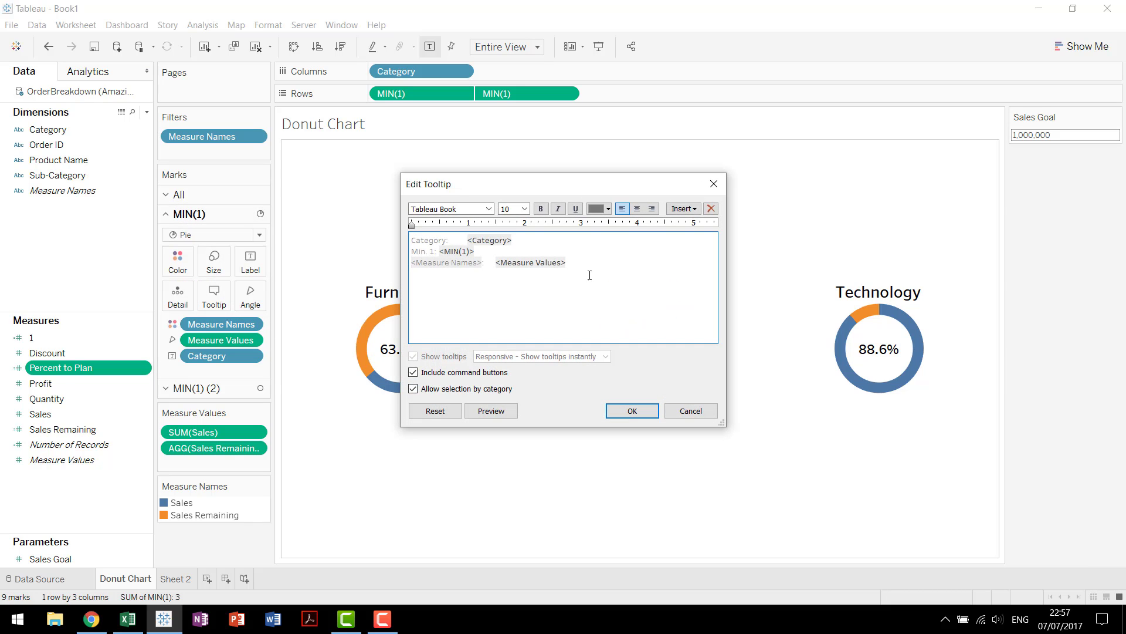
drag(590, 275, 325, 266)
click(574, 312)
drag(593, 265, 392, 252)
click(492, 260)
key(BackSpace)
key(BackSpace)
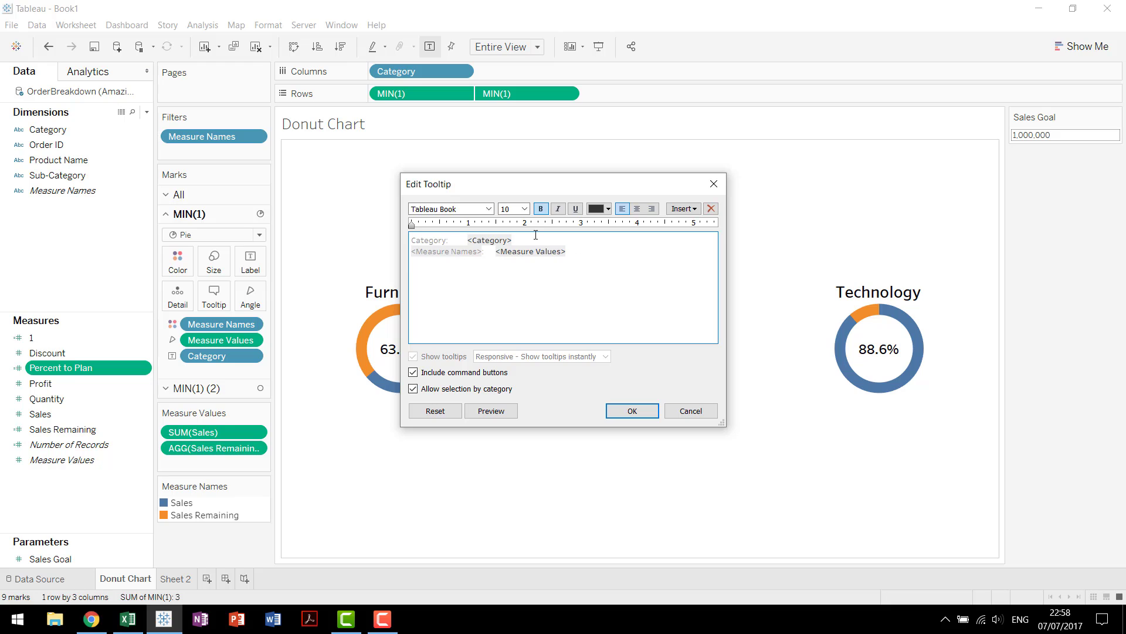
drag(536, 240, 241, 243)
key(BackSpace)
key(Delete)
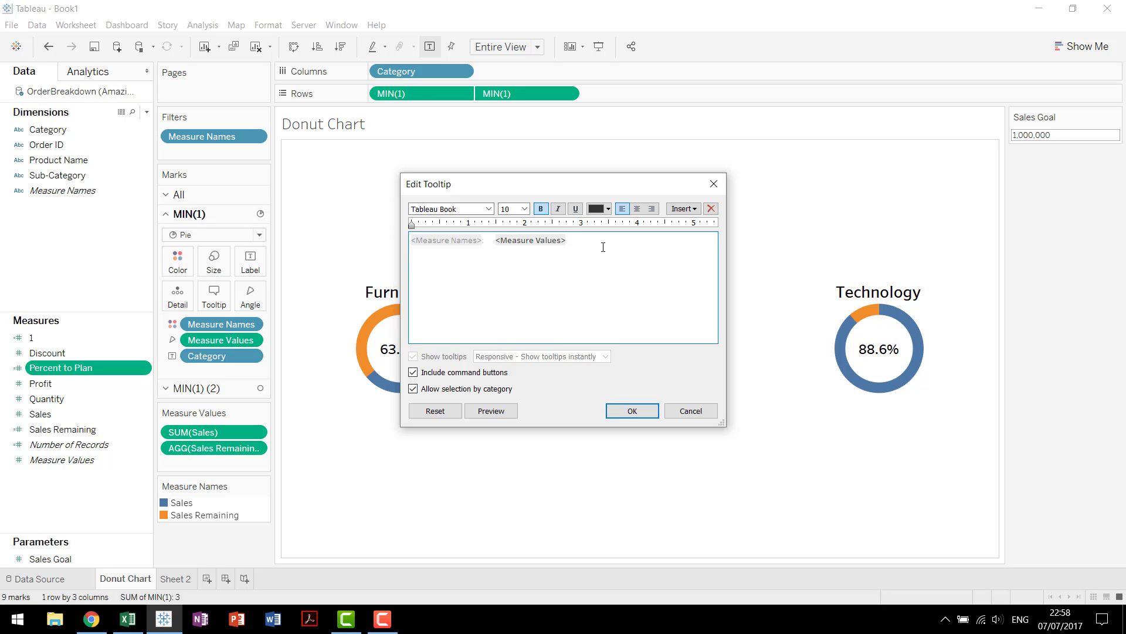
click(632, 410)
Colour Sales Remaining grey in the Measure Names colour legend
mouse_move(444, 356)
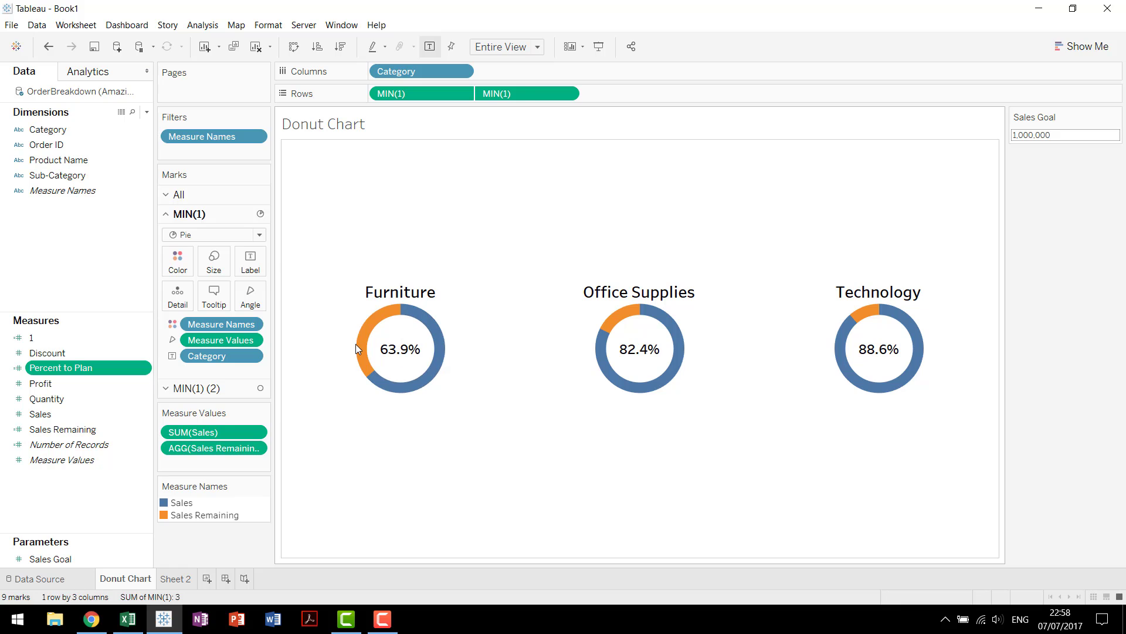
mouse_move(364, 350)
double_click(245, 514)
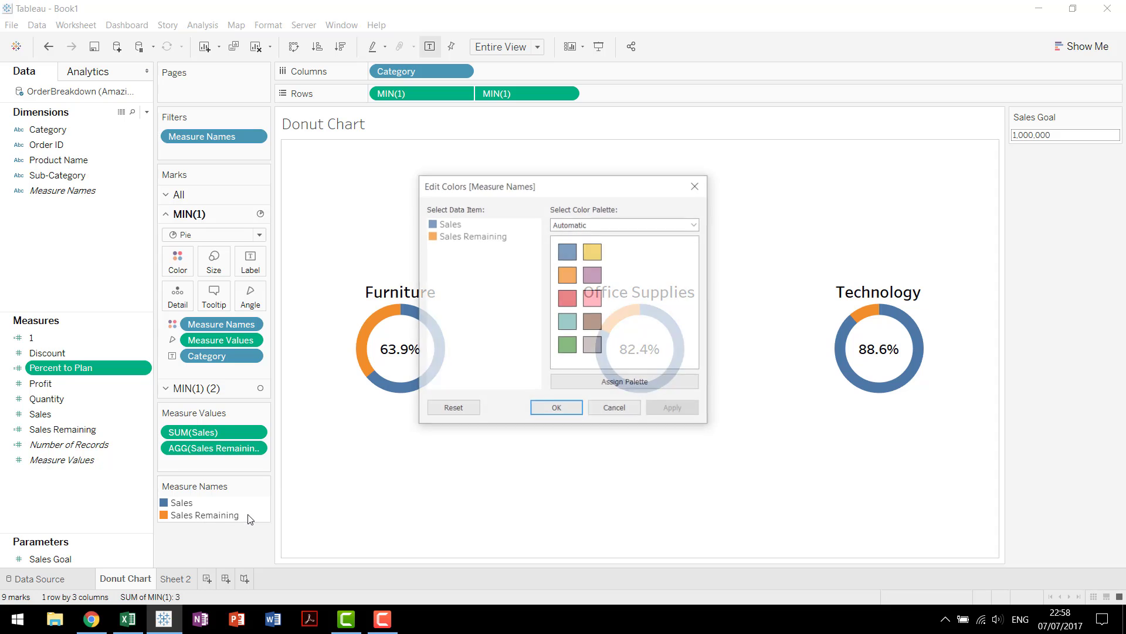
click(474, 235)
click(593, 345)
click(668, 408)
click(556, 409)
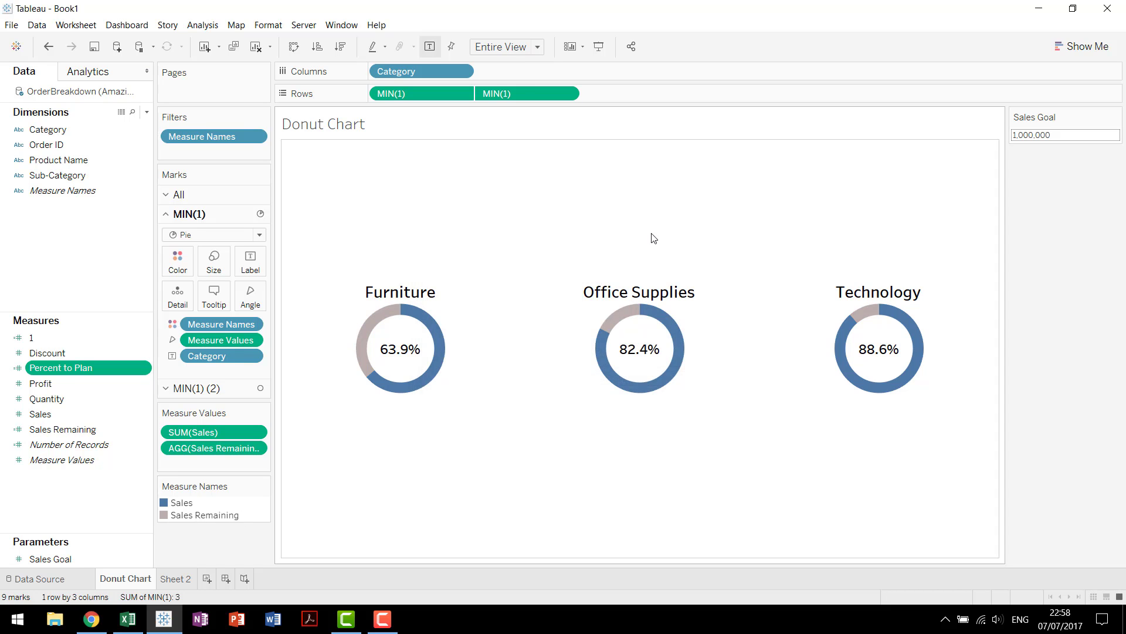
Move the colour legend beside the Sales Goal control
key(alt+Tab)
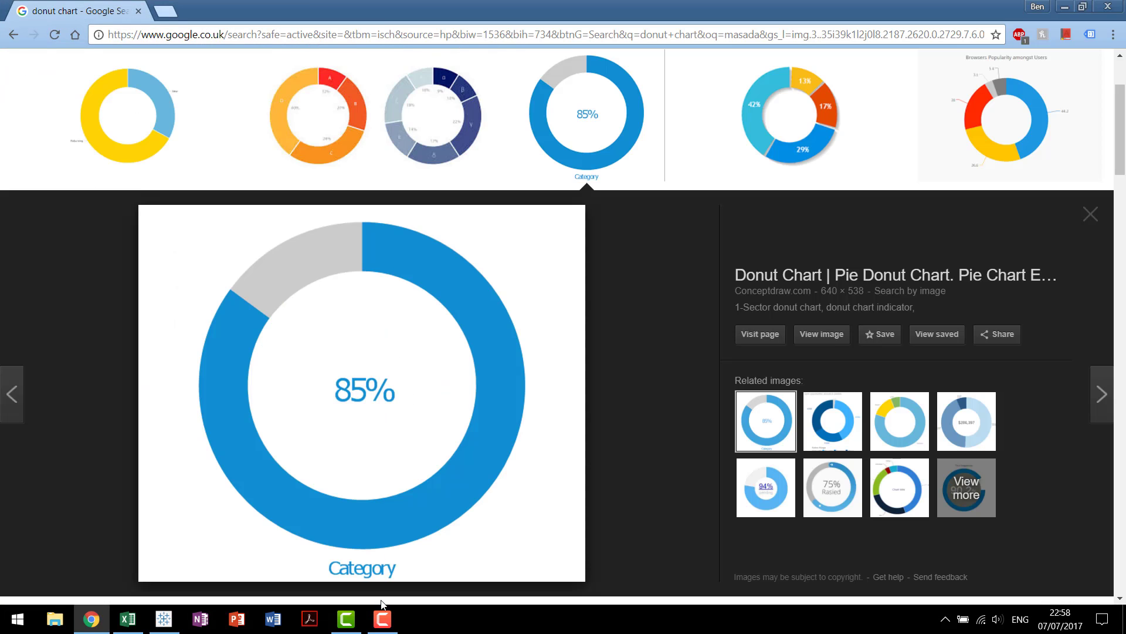
click(166, 621)
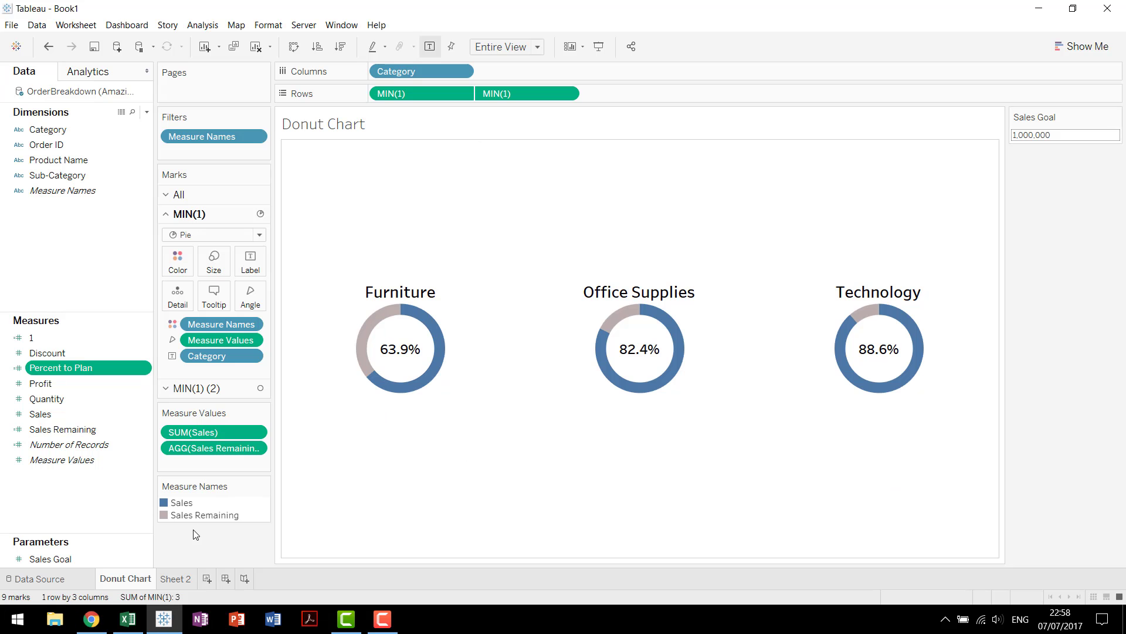
drag(1040, 170, 1029, 185)
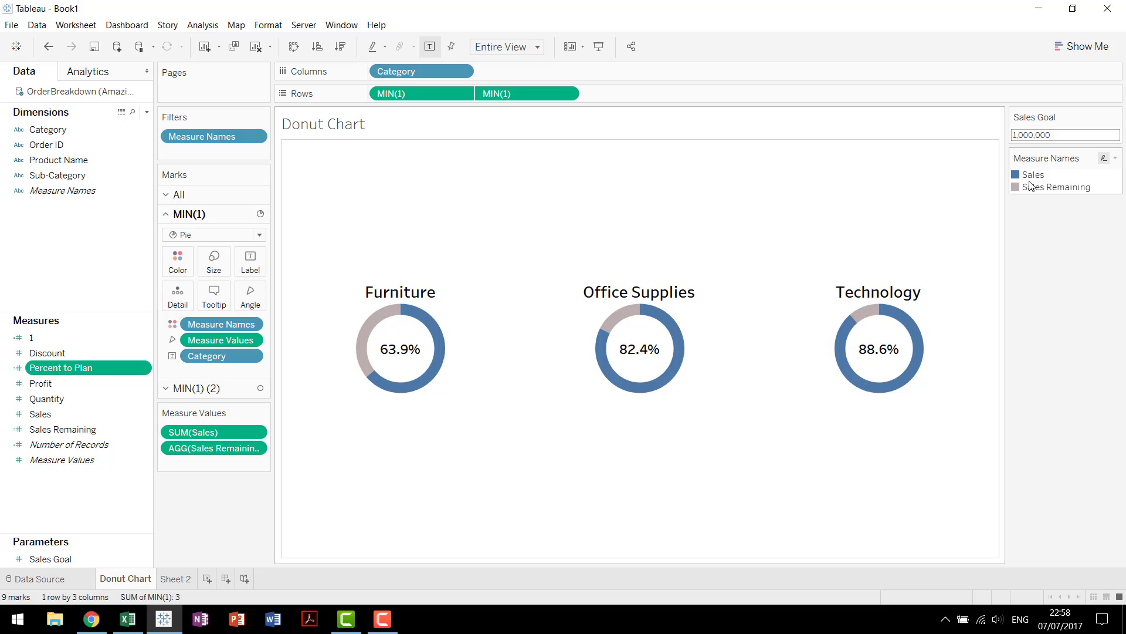
Try pink Sales and teal Sales Remaining, then undo back to blue and grey
double_click(1076, 177)
click(449, 223)
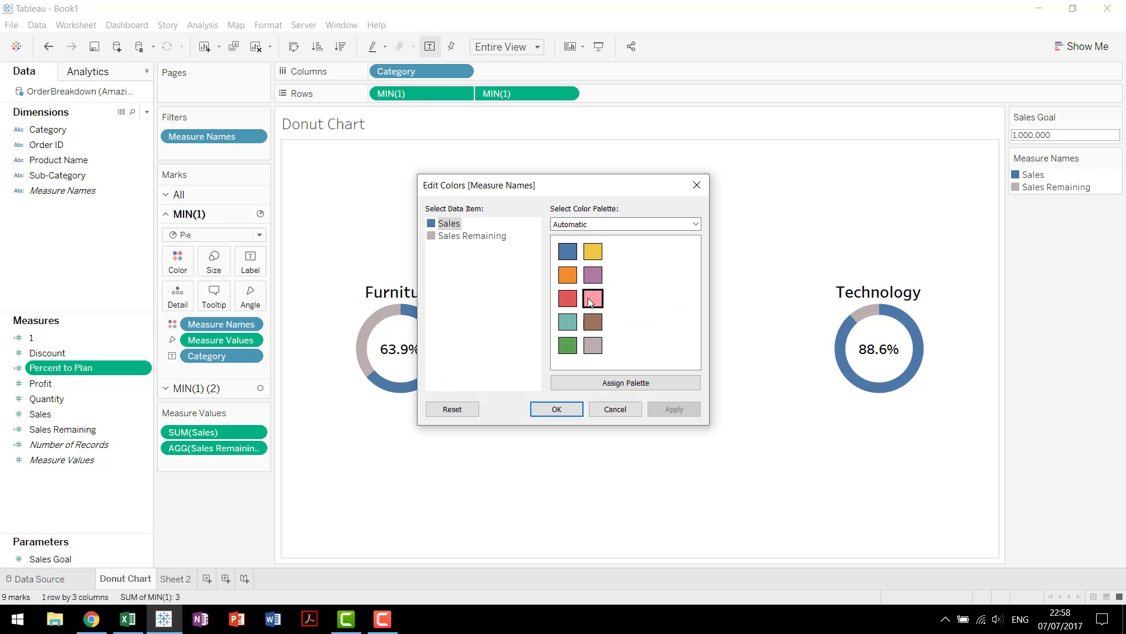
click(593, 298)
click(471, 236)
click(568, 321)
click(669, 409)
click(557, 408)
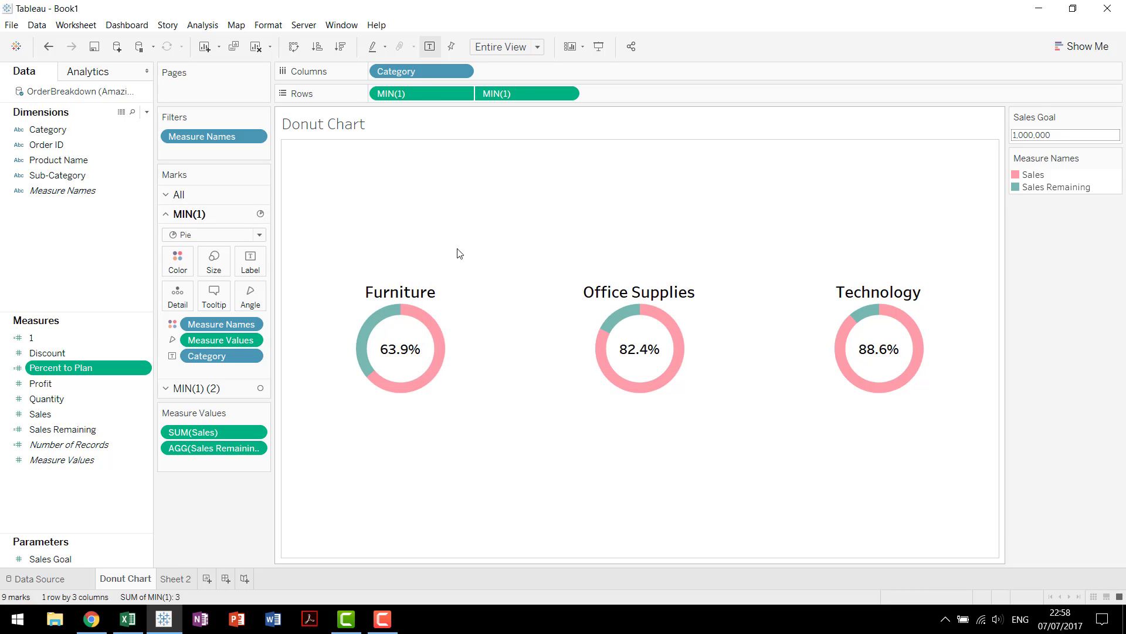
click(51, 48)
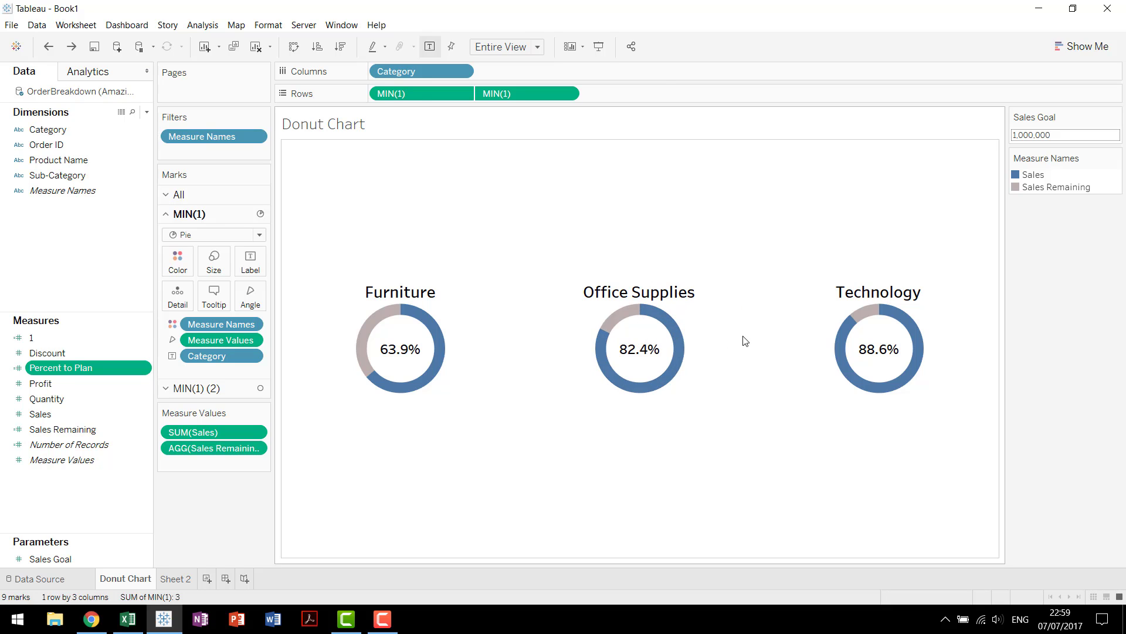
Test the Sales Goal at 250,000, then restore it to 1,000,000
click(1077, 135)
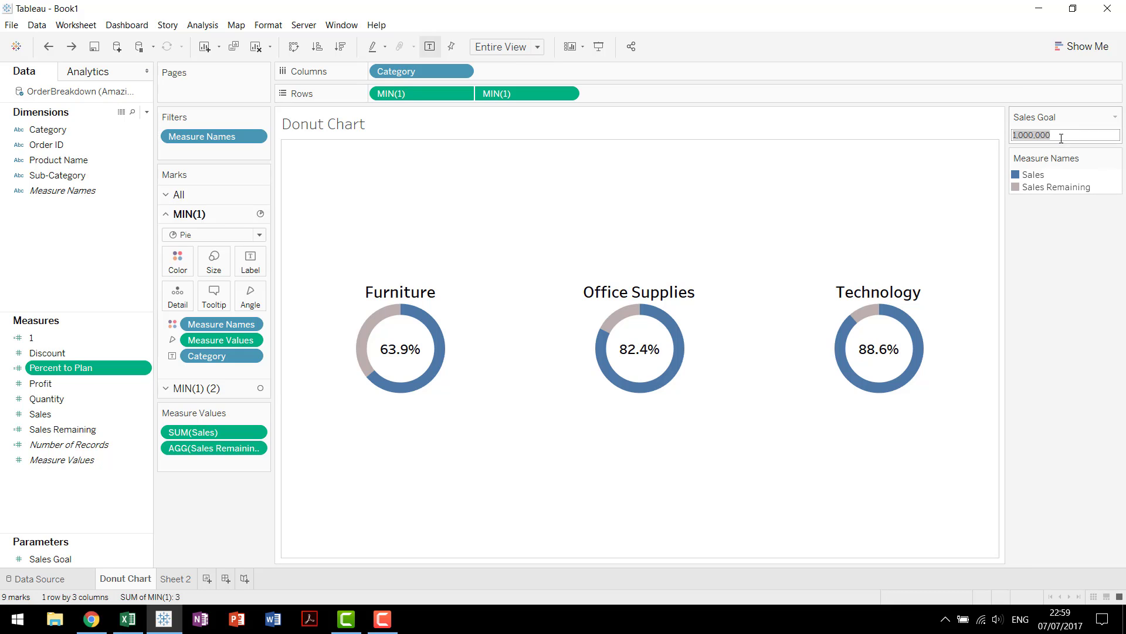
text(250)
key(Return)
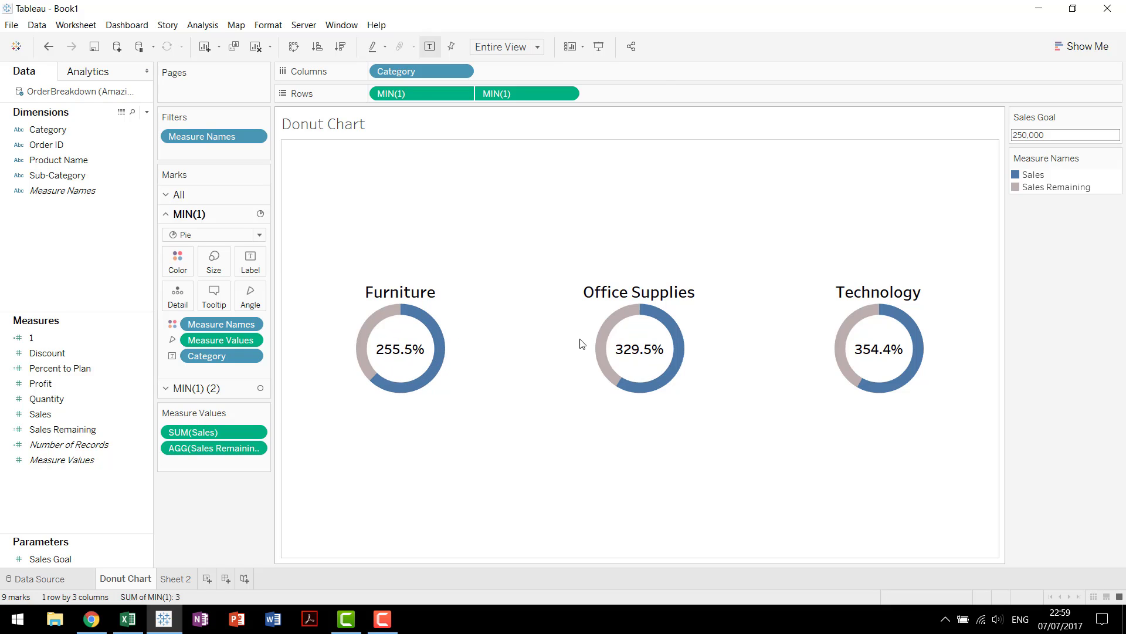
mouse_move(610, 380)
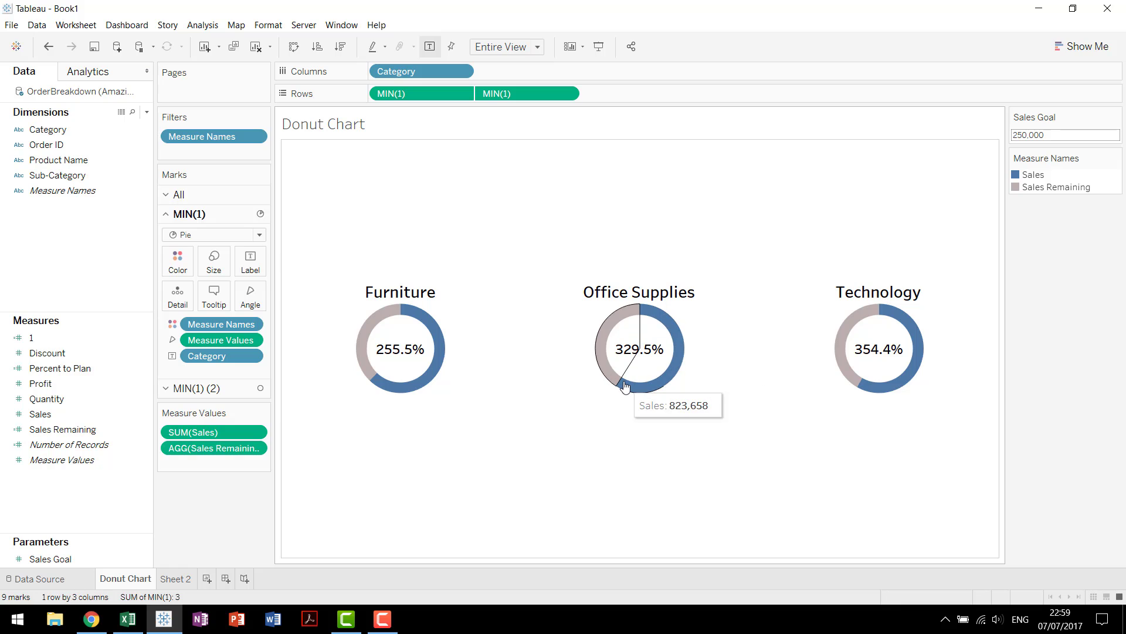
mouse_move(668, 385)
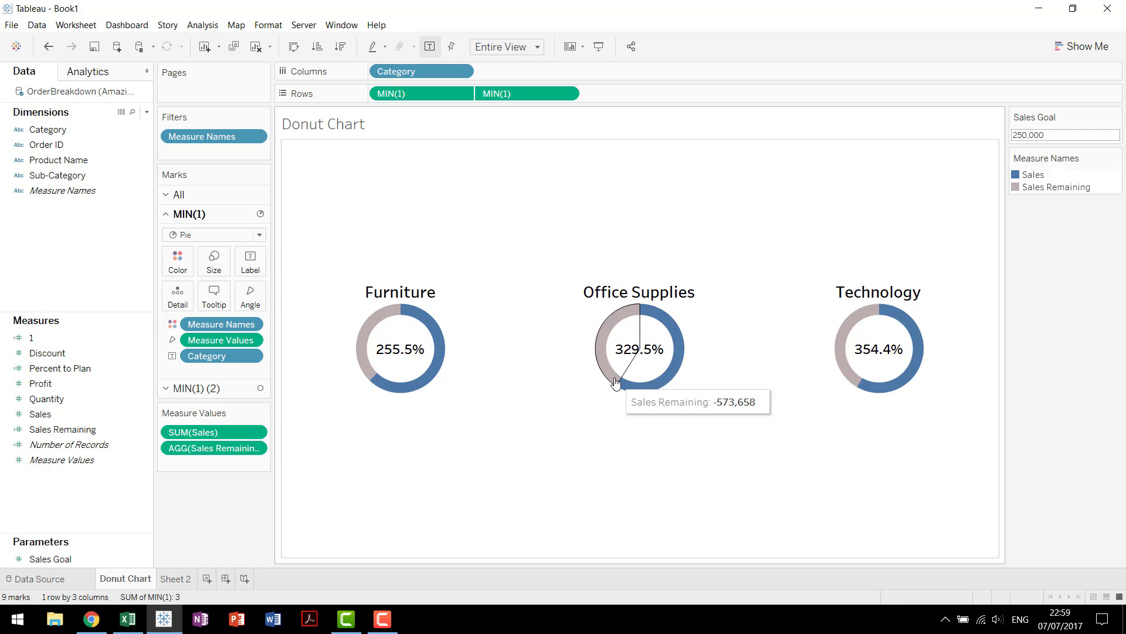
mouse_move(680, 343)
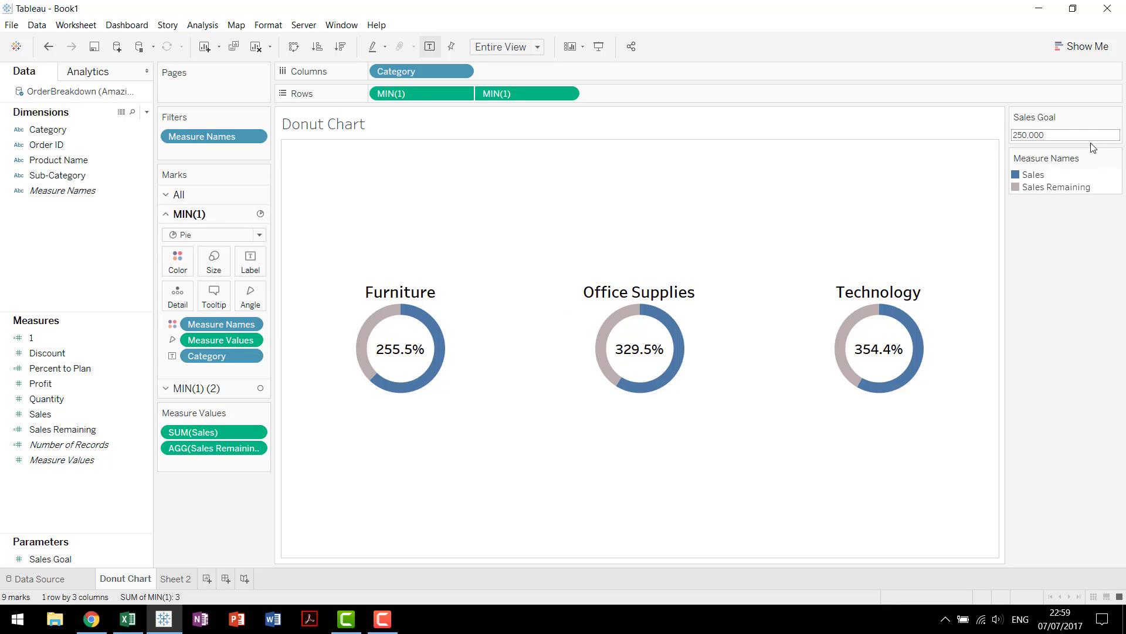
click(1050, 136)
text(1000000)
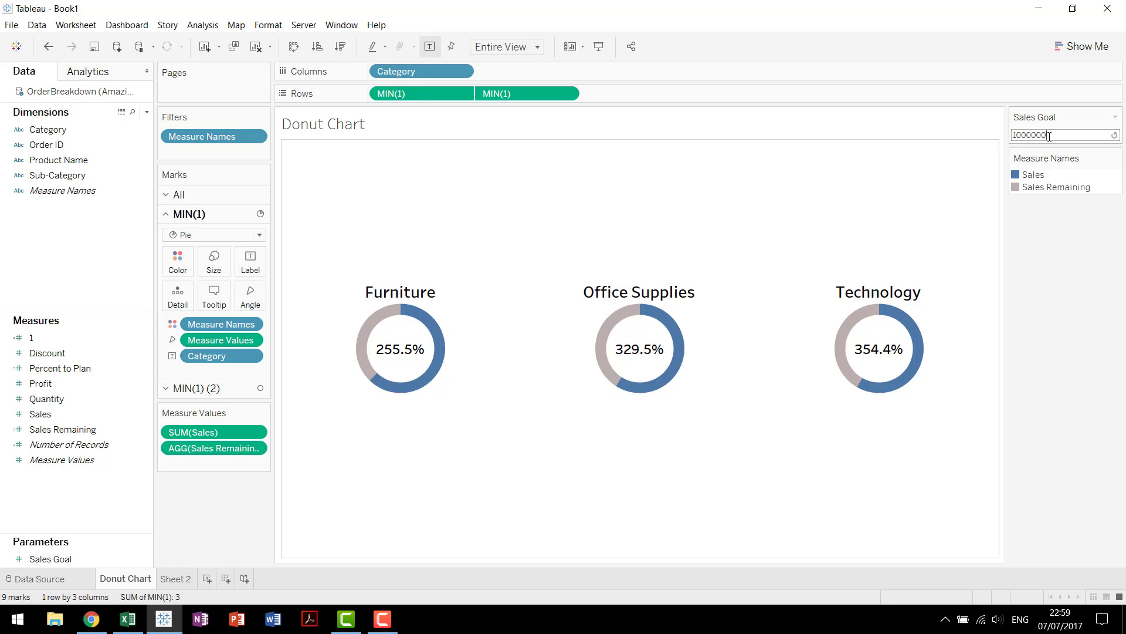
key(Return)
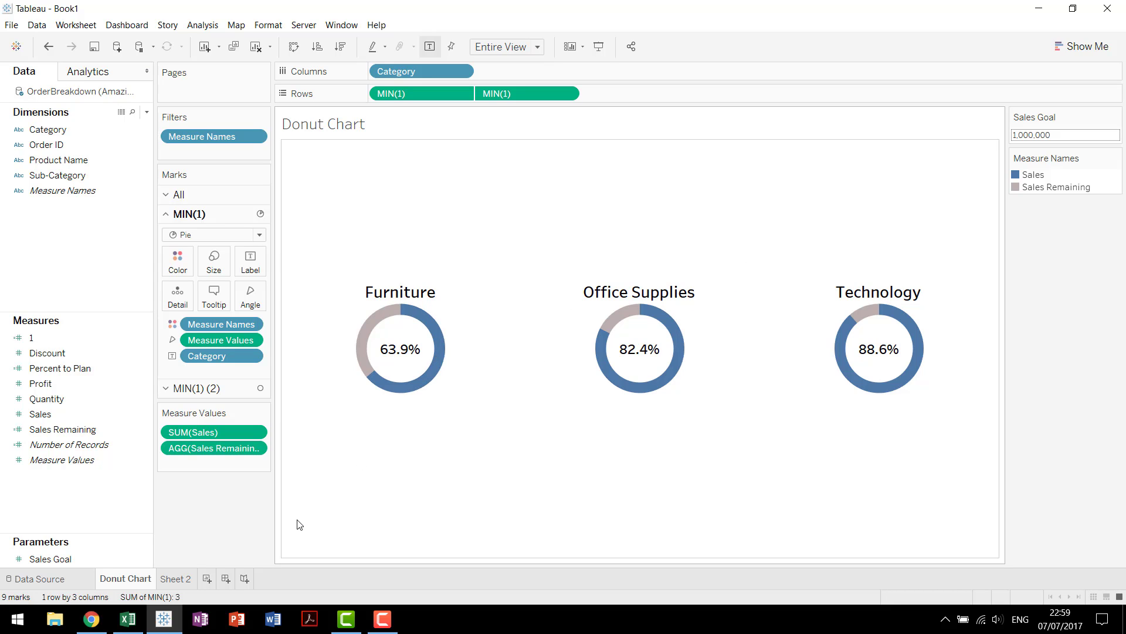
Add a new worksheet named 'Bullet Chart'
click(207, 578)
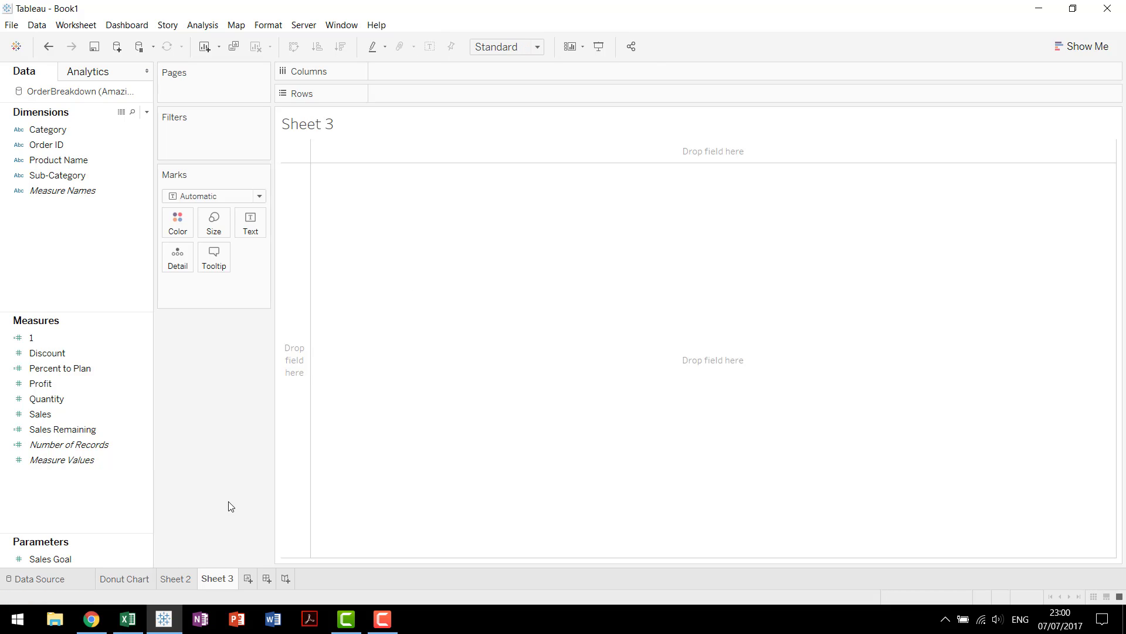
text(Bullet Chart)
key(Return)
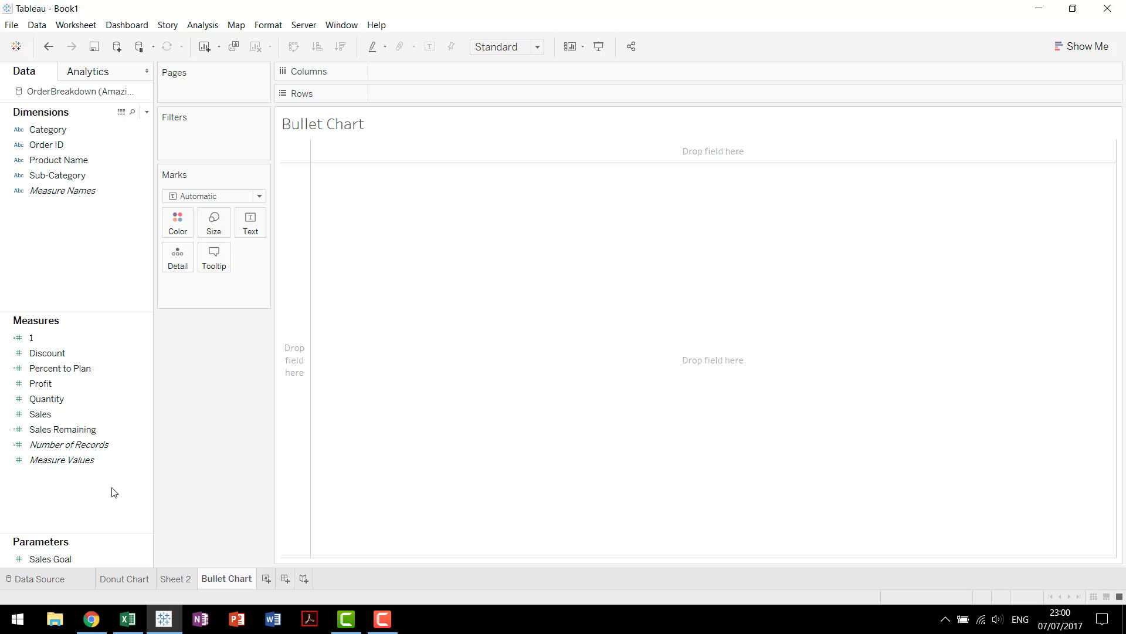
Select Sales and Sales Goal together and open Show Me for a bullet graph
click(98, 414)
ctrl+click(66, 556)
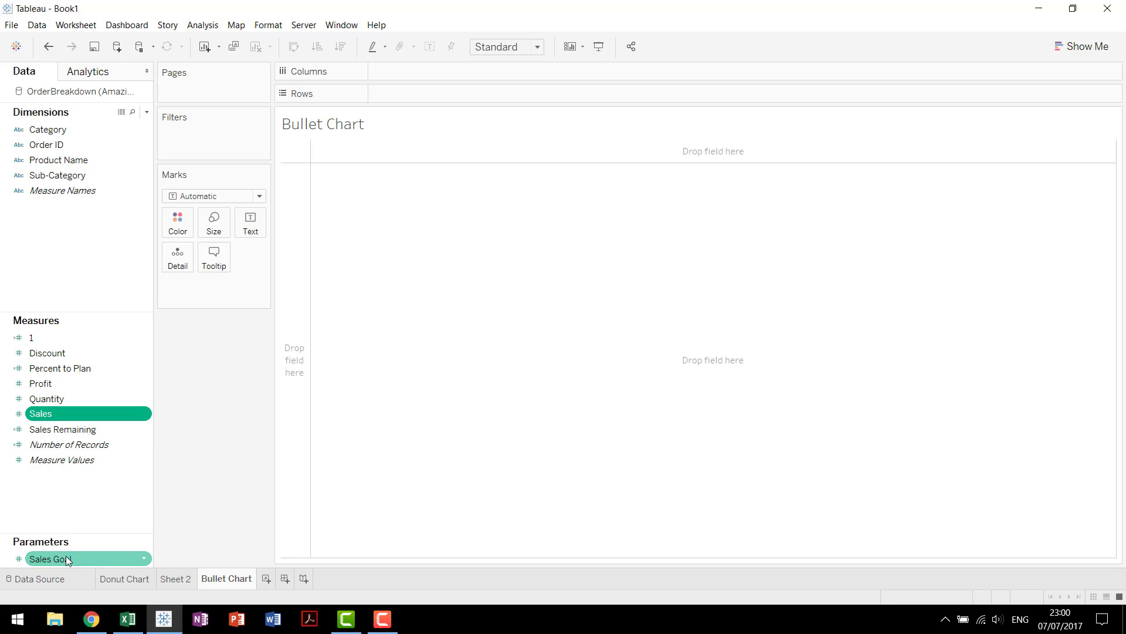
click(1078, 44)
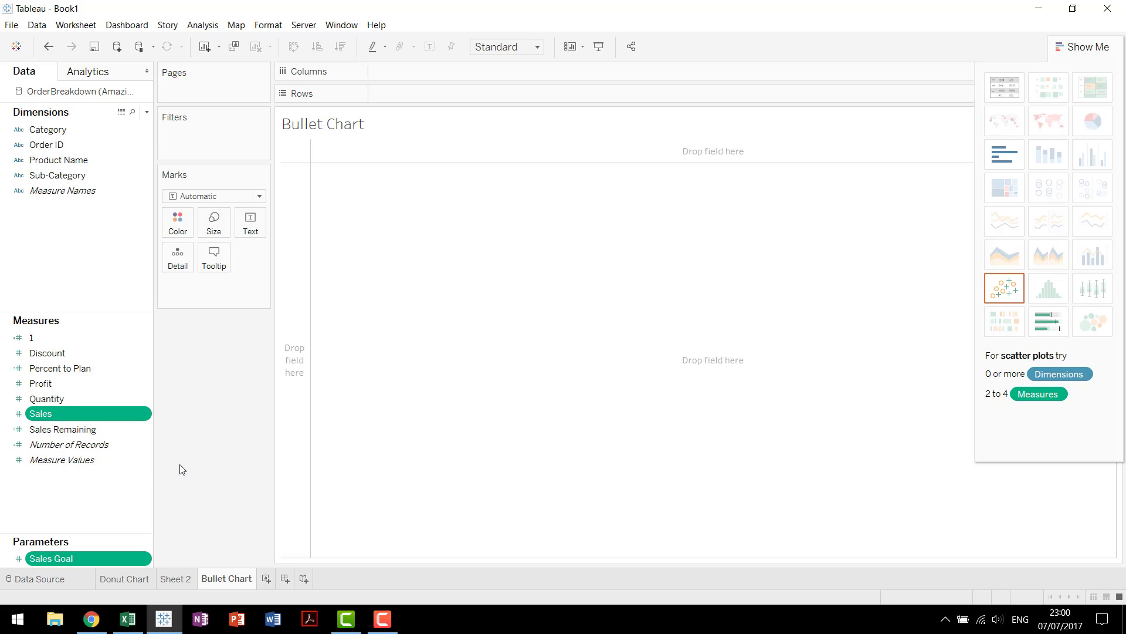
click(73, 418)
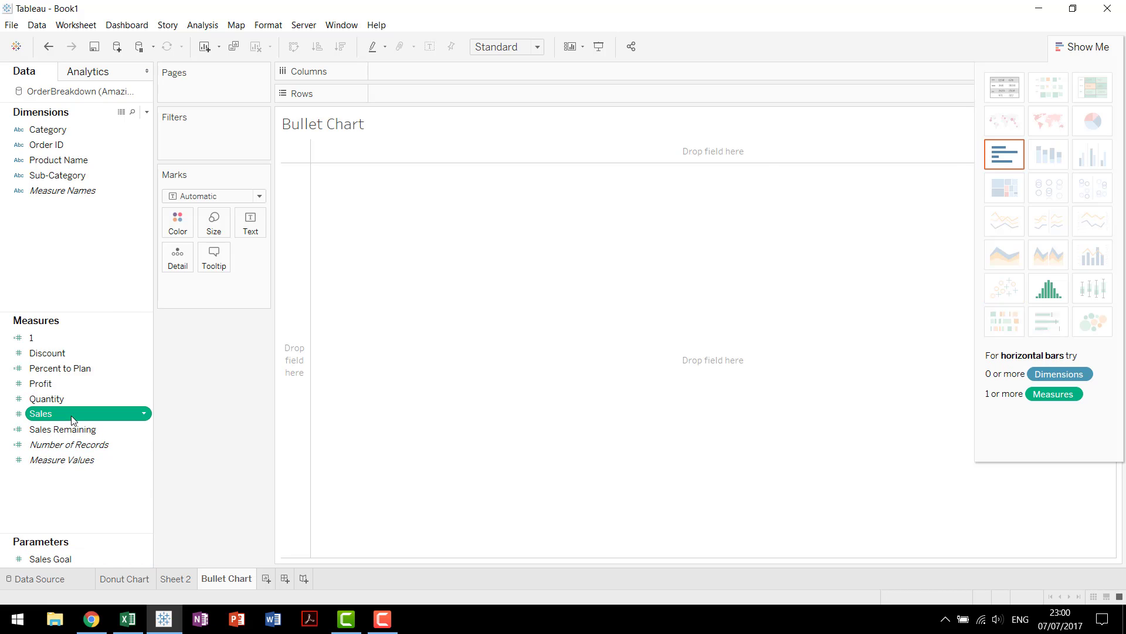
ctrl+click(75, 559)
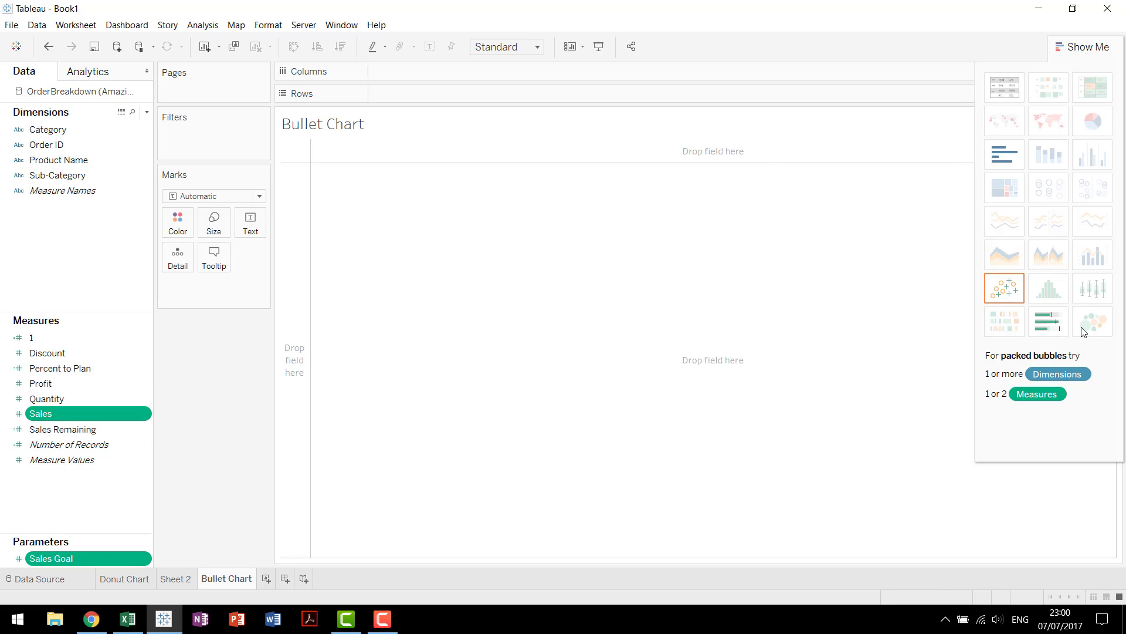
Build a bullet graph and split it into one row per Category
click(1058, 335)
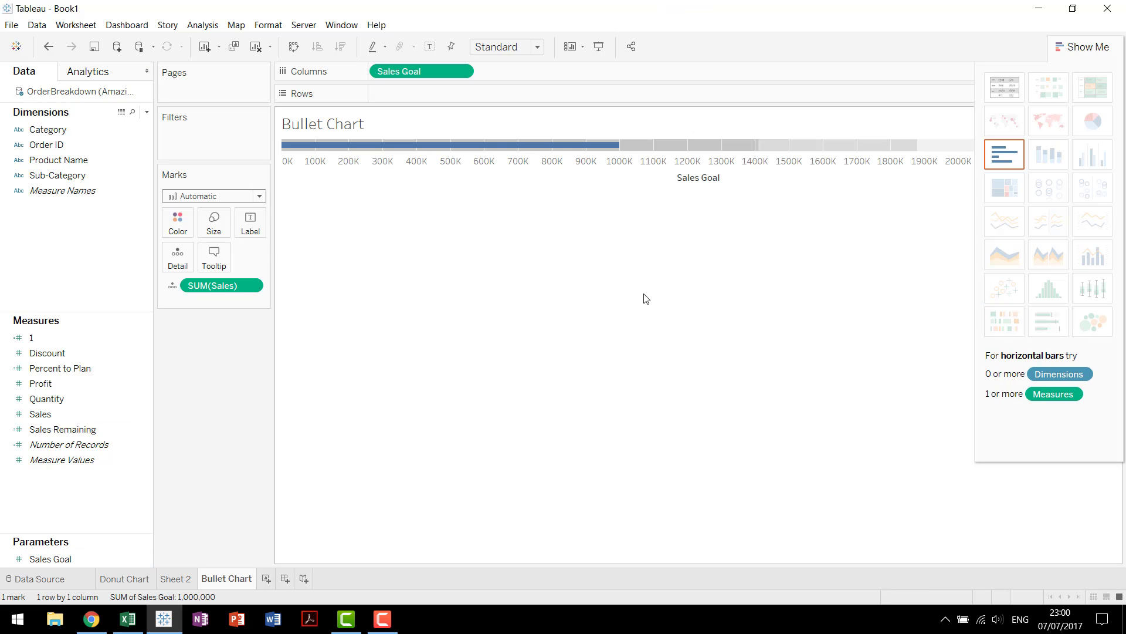
click(98, 178)
click(94, 160)
click(96, 176)
click(90, 132)
drag(91, 134, 446, 94)
Fit the chart to Entire View and swap the fields so Sales bars sit against the Sales Goal line
click(511, 50)
click(506, 105)
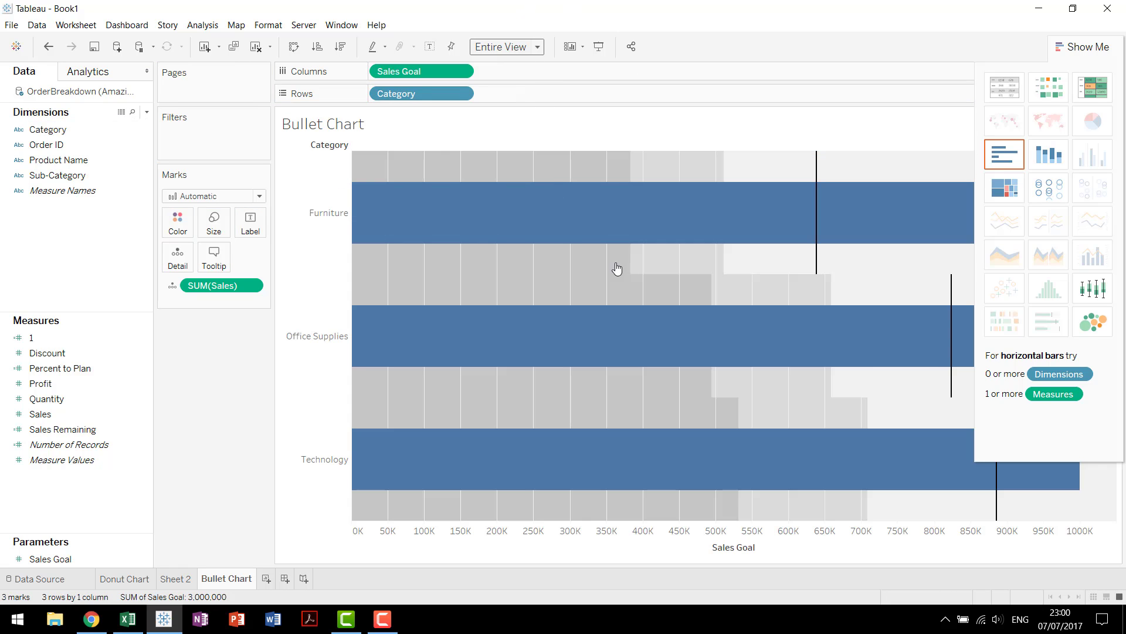
right_click(817, 264)
right_click(787, 545)
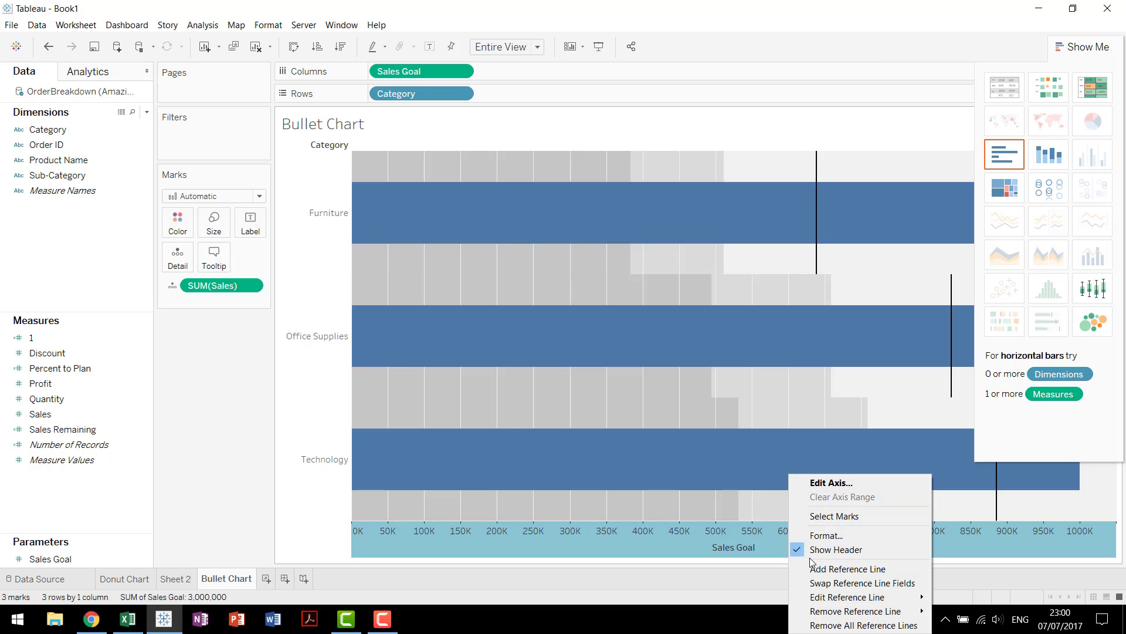
click(856, 590)
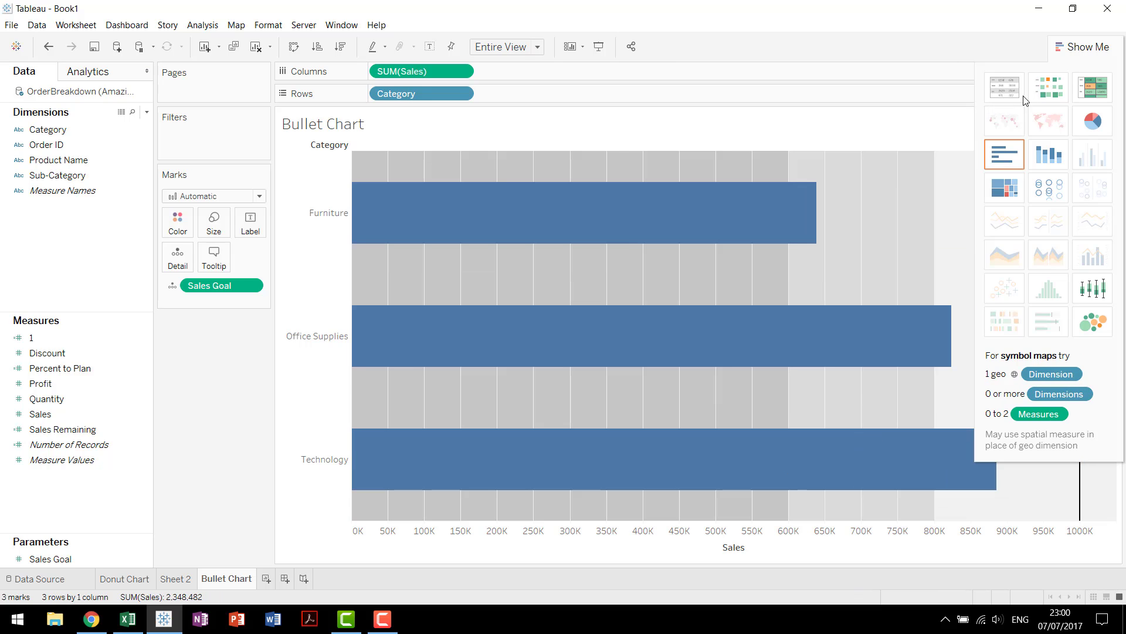
click(1082, 46)
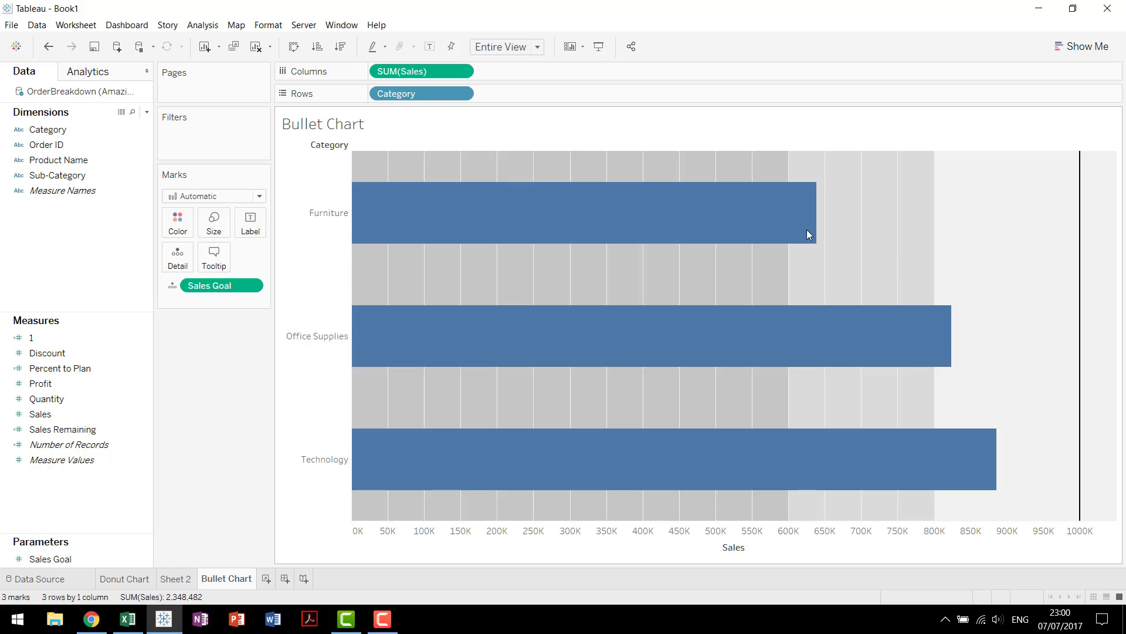
Label the Sales bars with Percent to Plan (63.9%, 82.4%, 88.6%) and create a new dashboard
drag(59, 368, 252, 225)
mouse_move(819, 222)
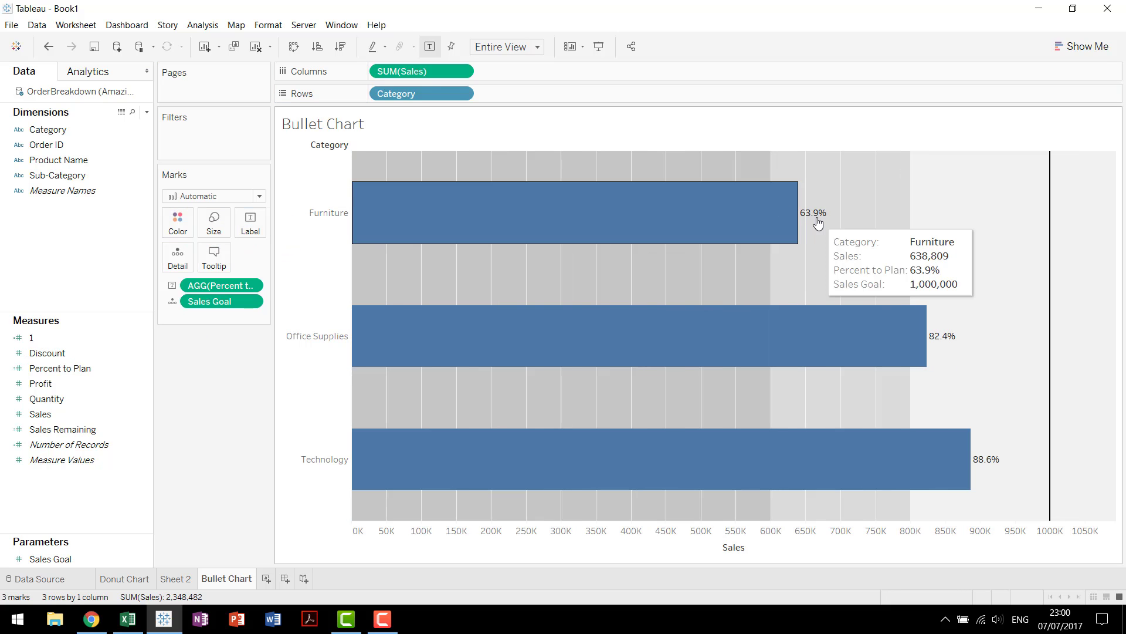
click(124, 578)
click(228, 578)
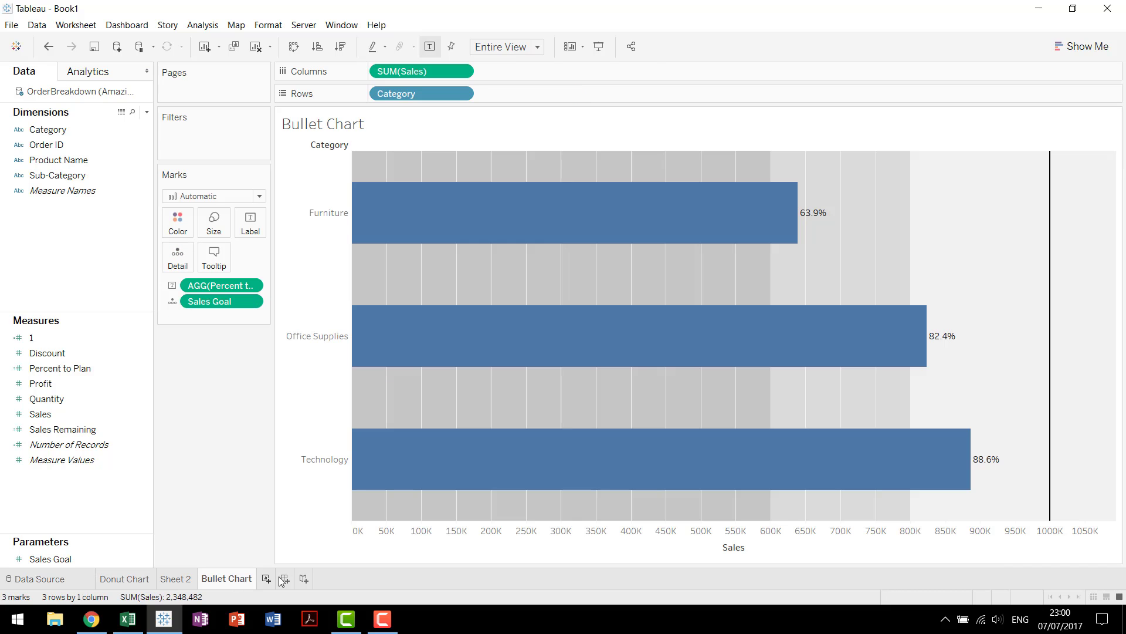
click(284, 579)
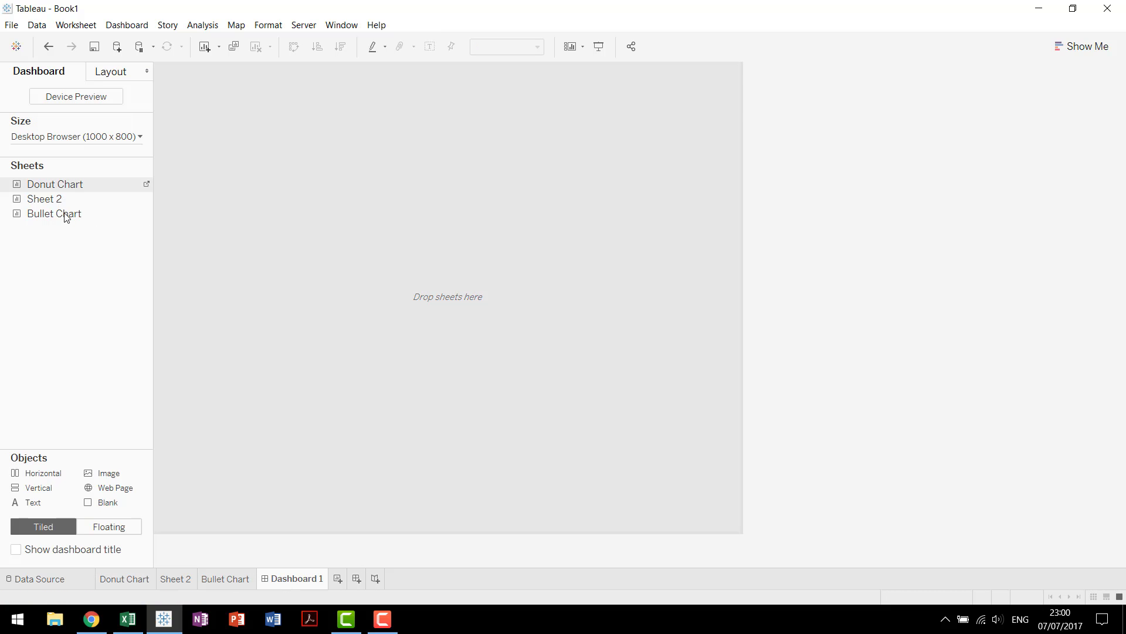
Place the Bullet Chart in Dashboard 1's lower half, beneath the Donut Chart, with the Sales Goal control alongside
drag(66, 217, 378, 390)
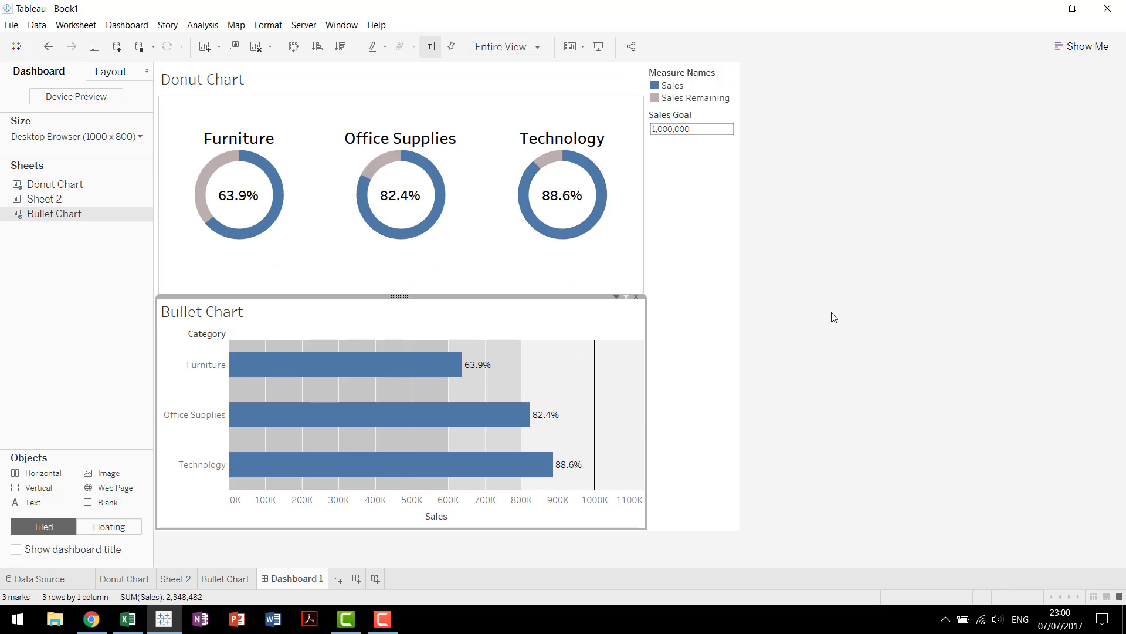
mouse_move(597, 213)
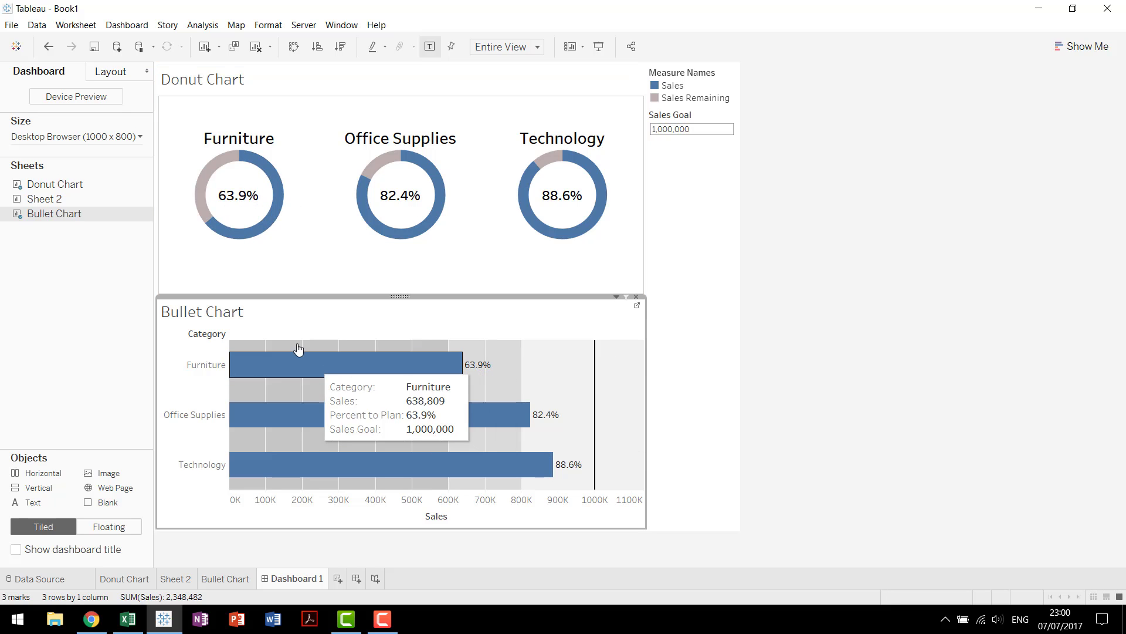
mouse_move(598, 362)
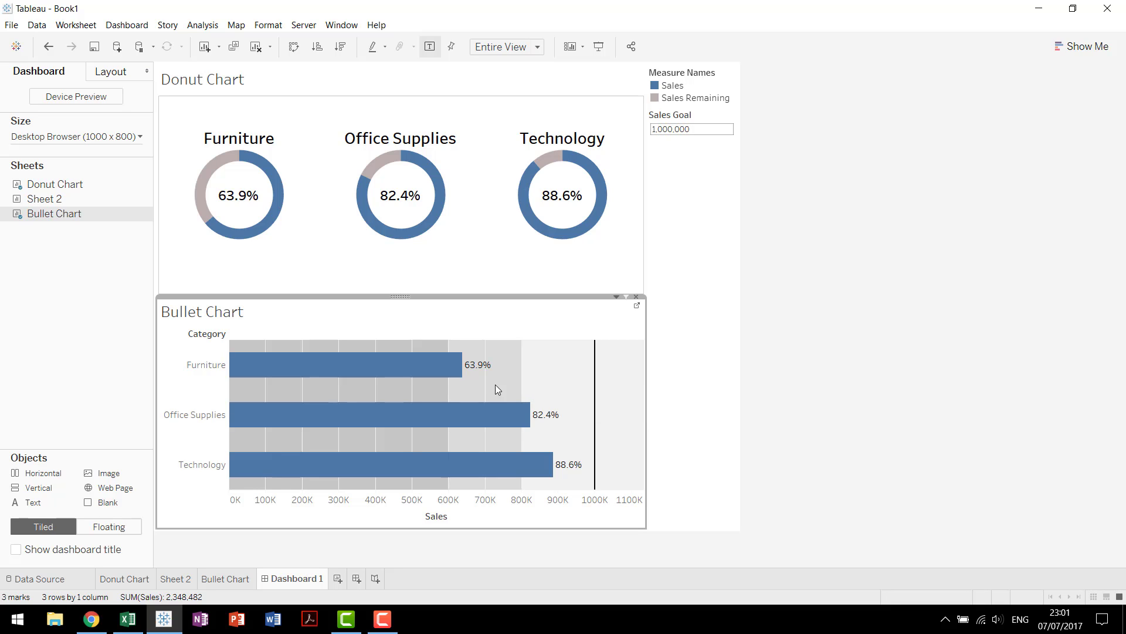
click(595, 367)
mouse_move(455, 378)
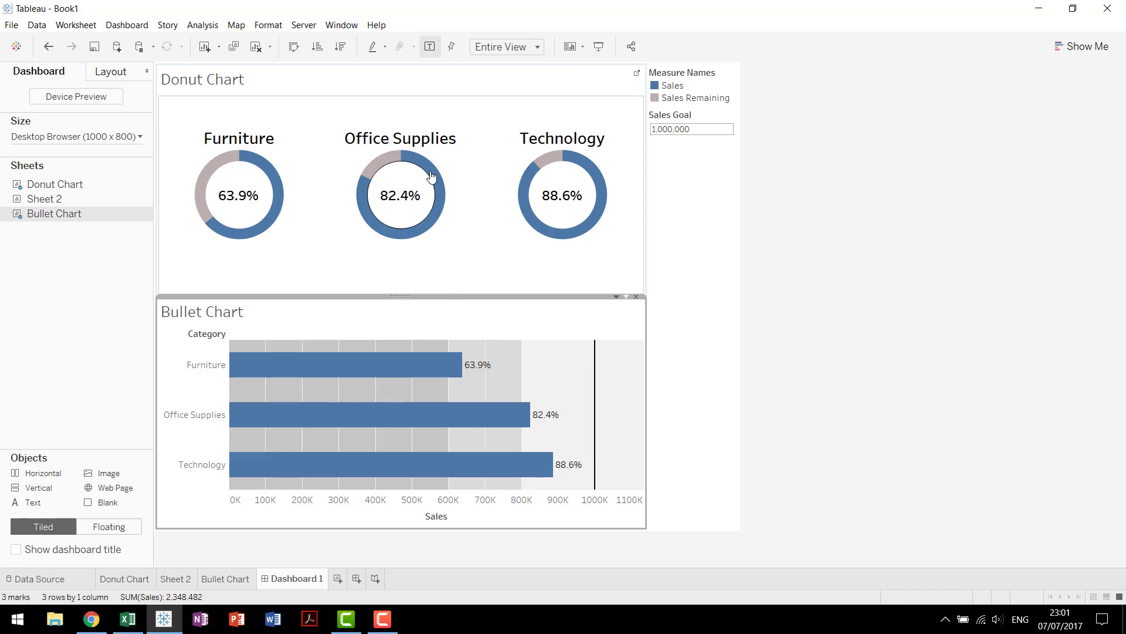
mouse_move(368, 211)
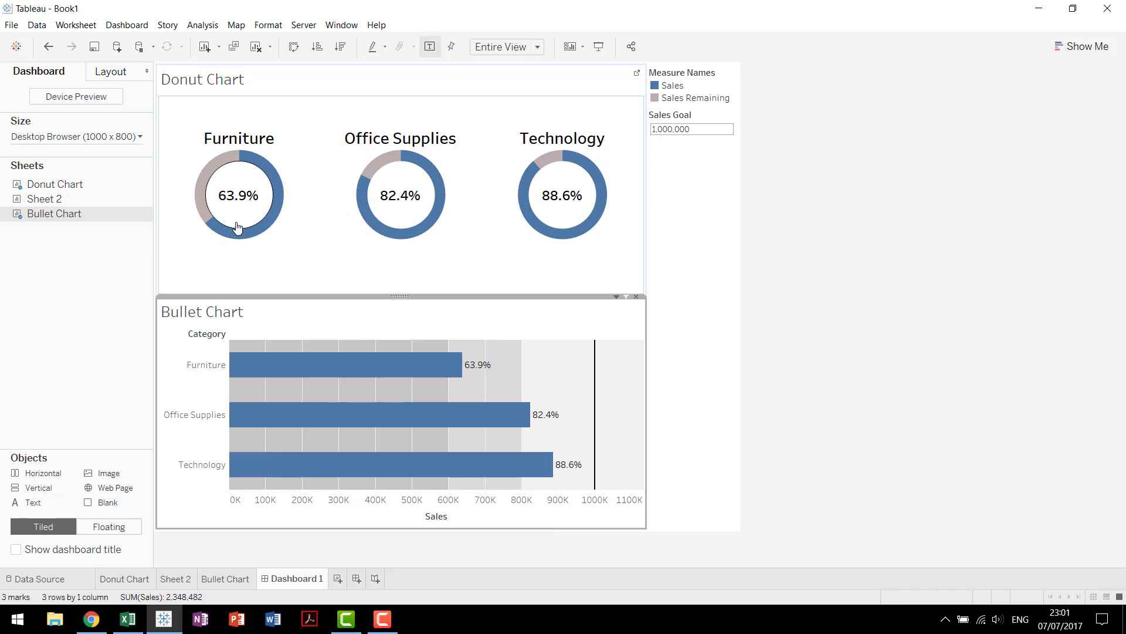
mouse_move(203, 194)
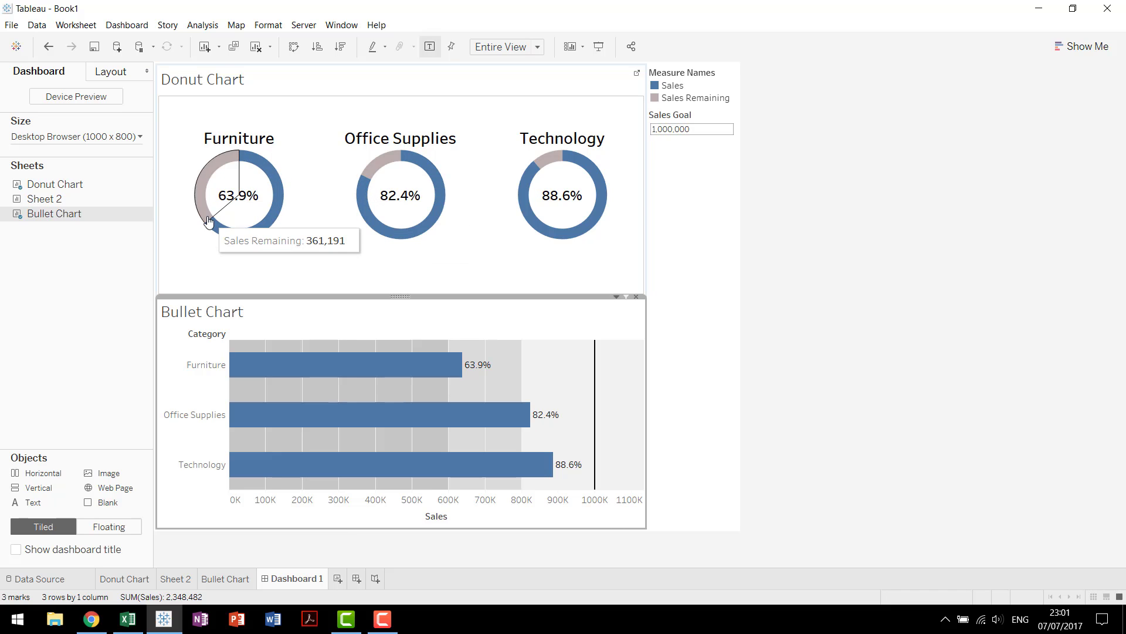
click(655, 129)
click(672, 126)
key(ctrl+a)
text(25)
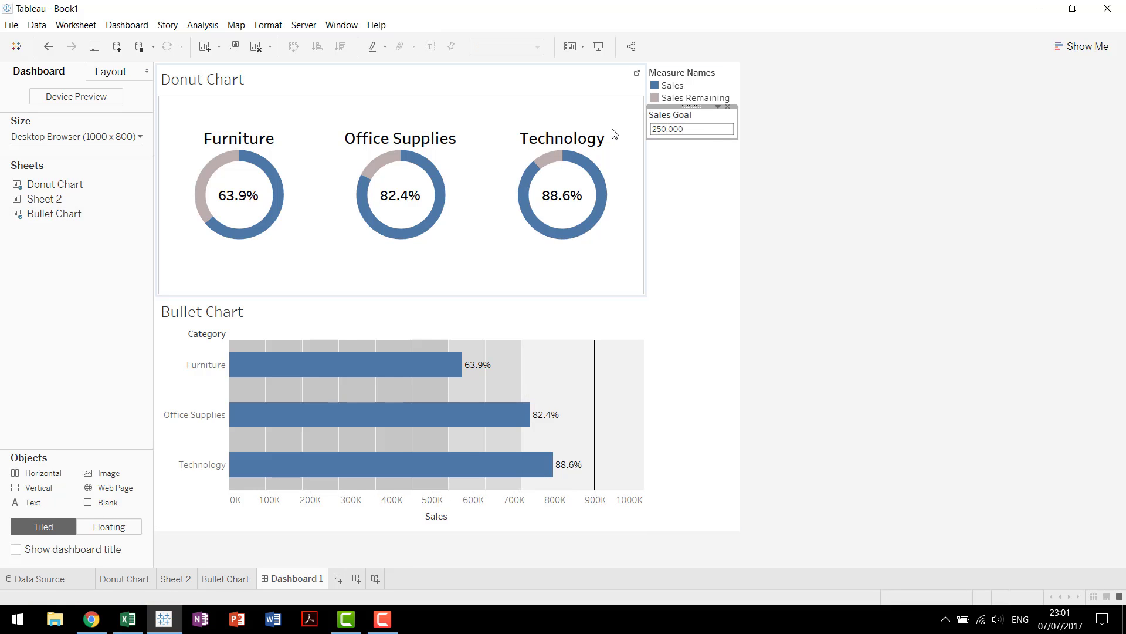
text(0,000)
key(Return)
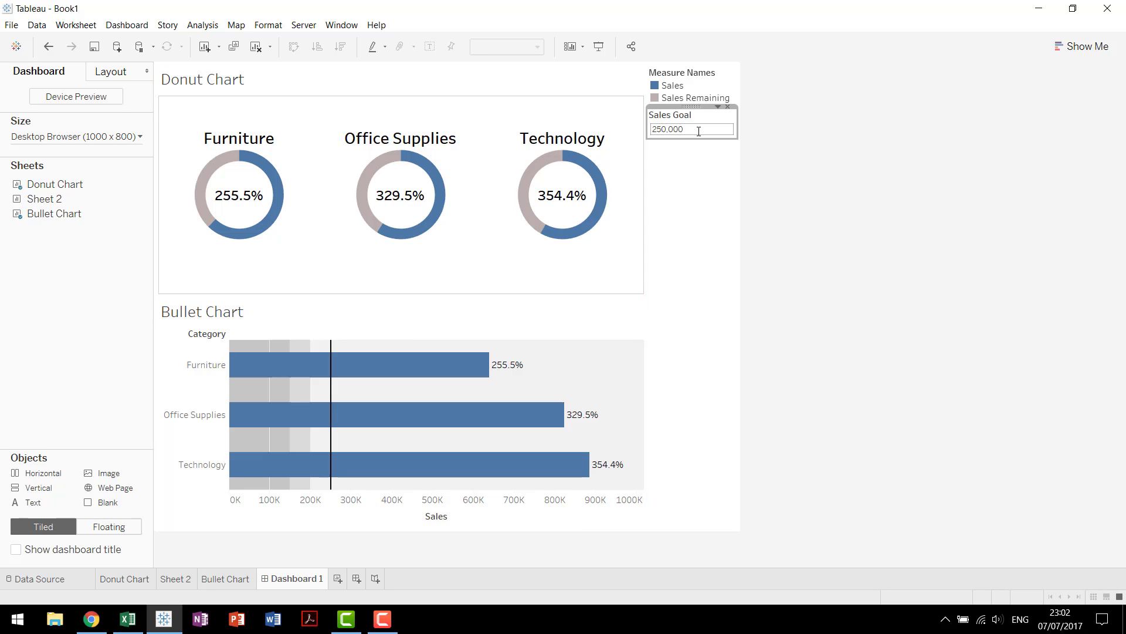
drag(696, 128, 555, 125)
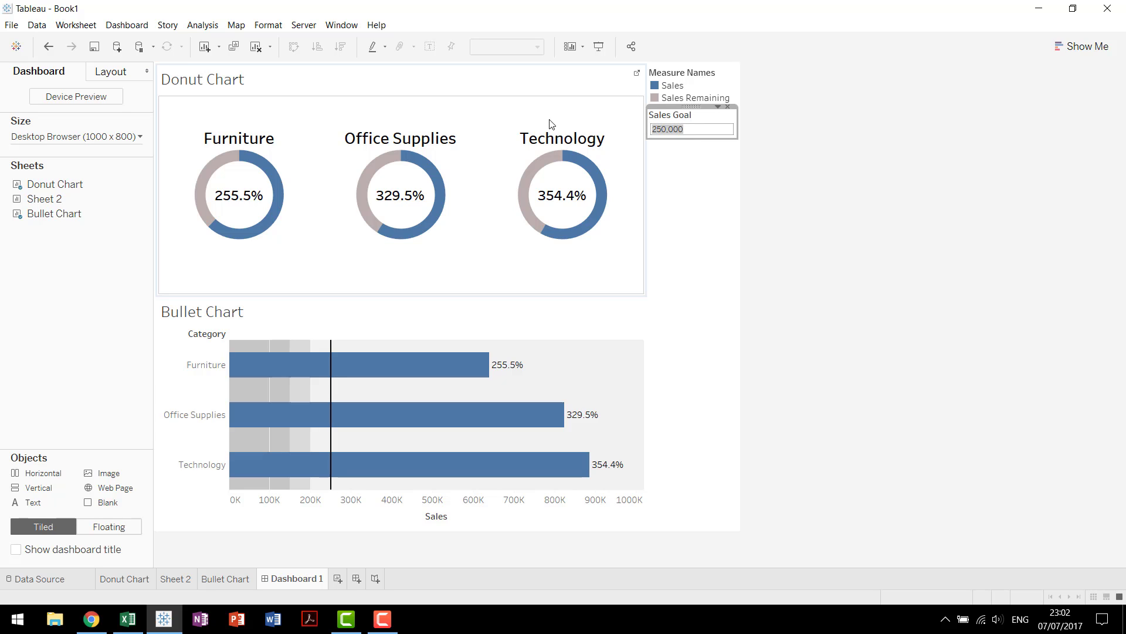
text(1,000,000)
key(Return)
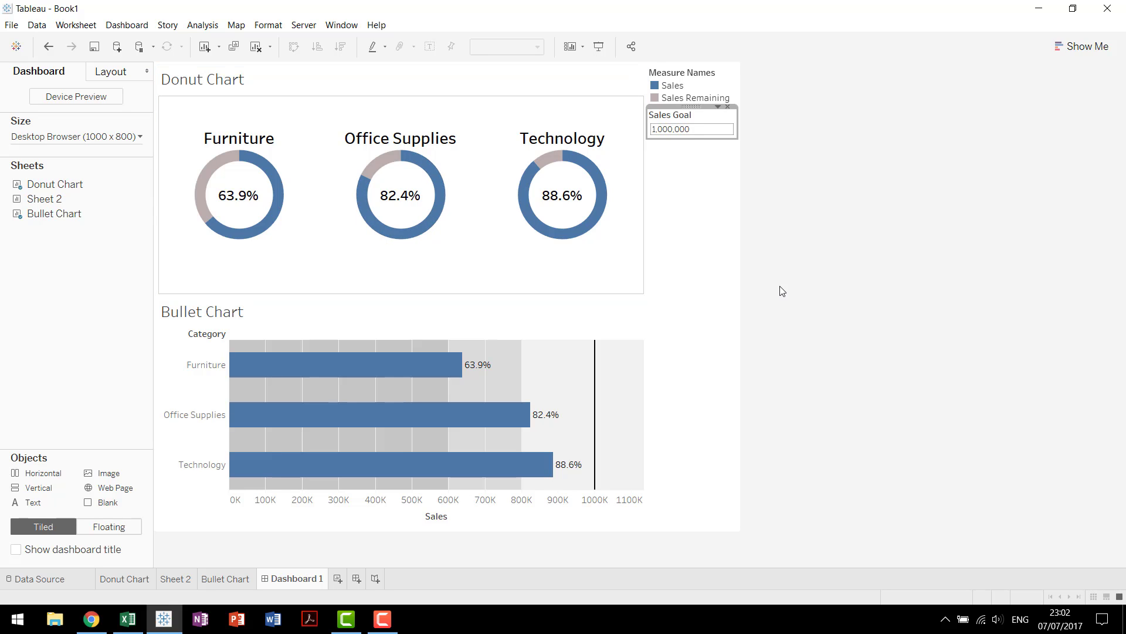
click(865, 200)
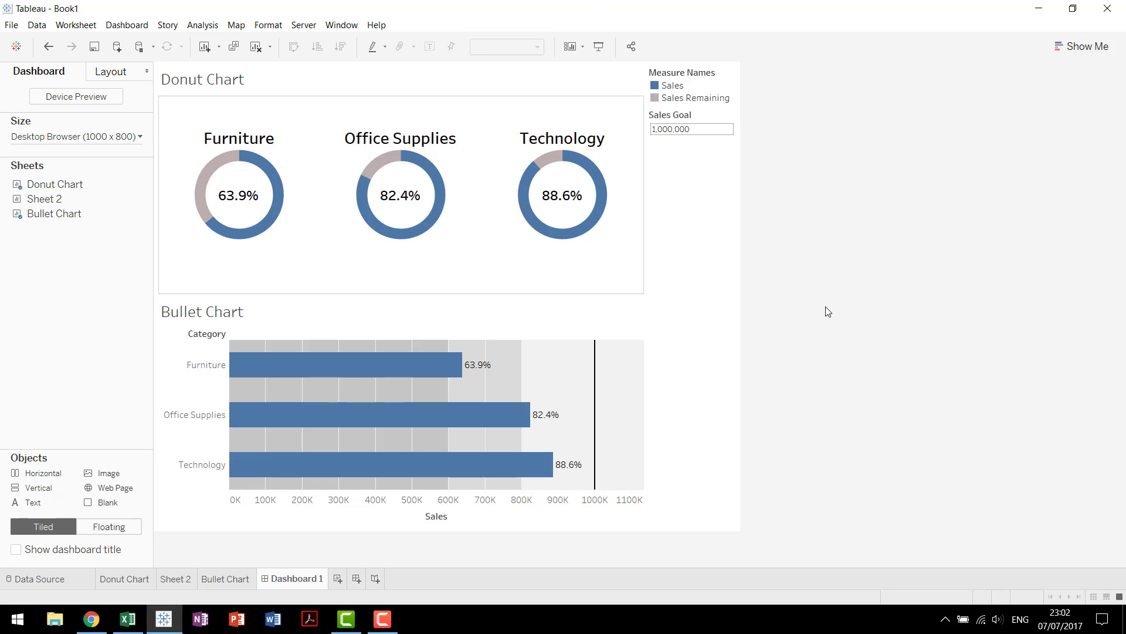